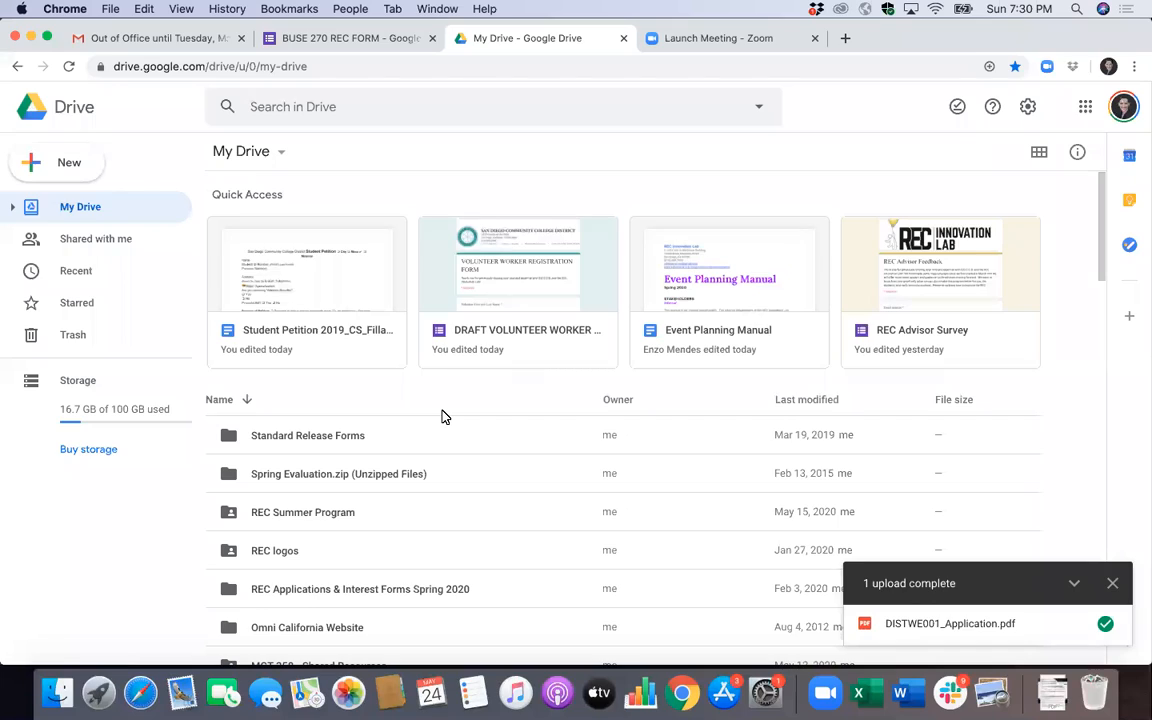
# - Switch to the Word document BUSE 270 Course and Forms and open the DISTWE001 Application PDF link
pyautogui.hotkey('ctrl', 'Up')
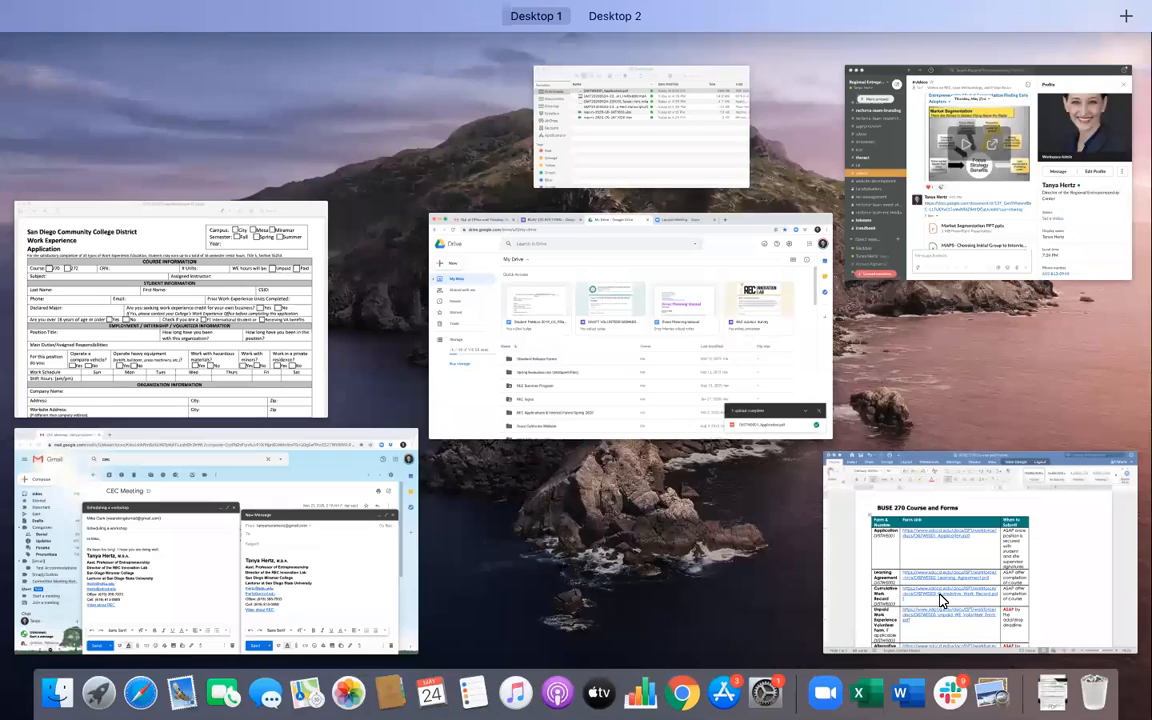
pyautogui.click(952, 602)
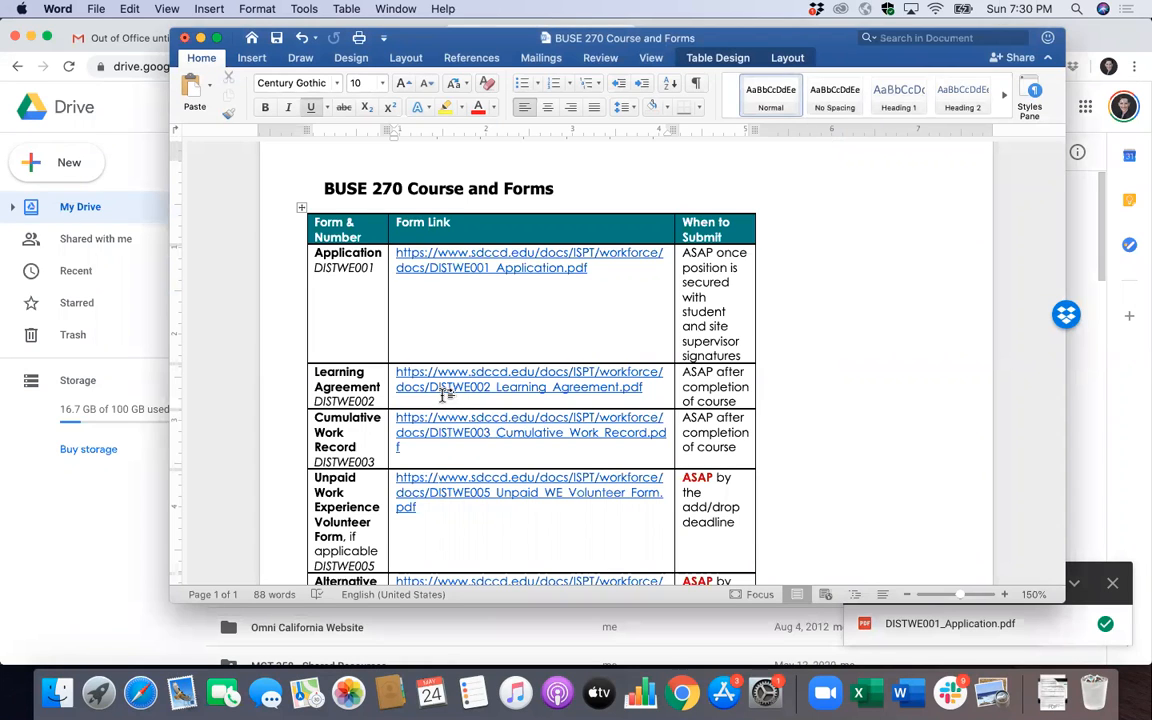
pyautogui.click(470, 267)
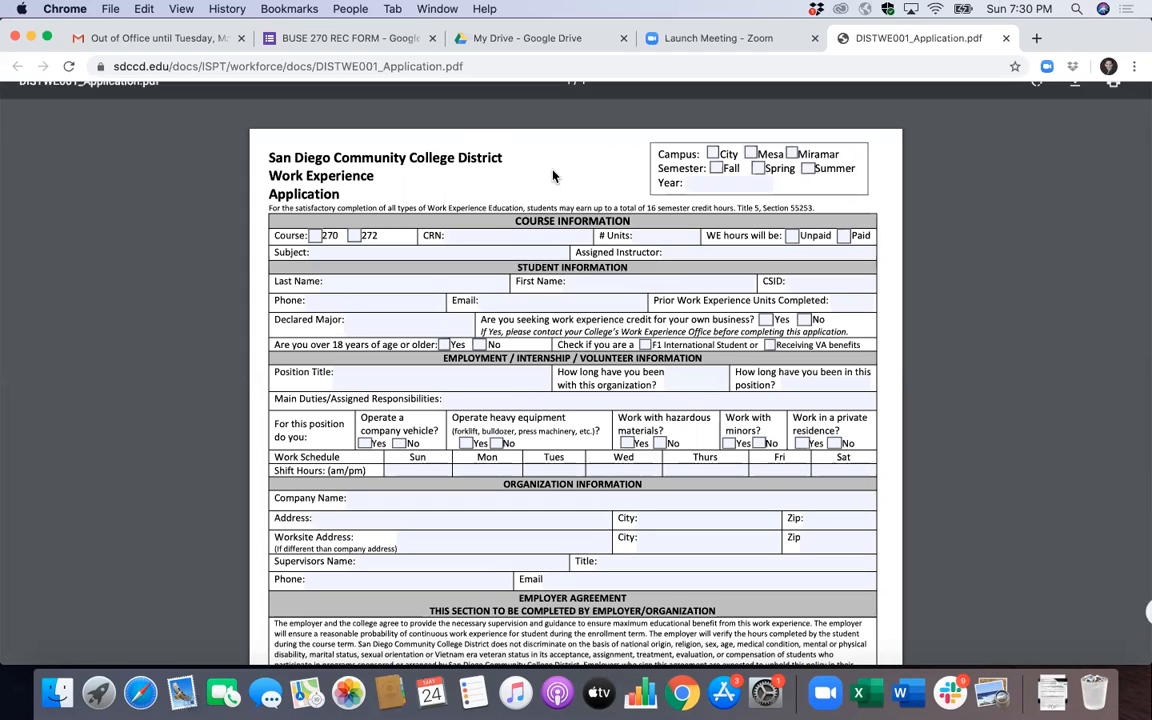
# - Upload DISTWE001_Application.pdf from Downloads to My Drive in Google Drive, keep it as a separate file, and dismiss the follow-up tip
pyautogui.click(502, 38)
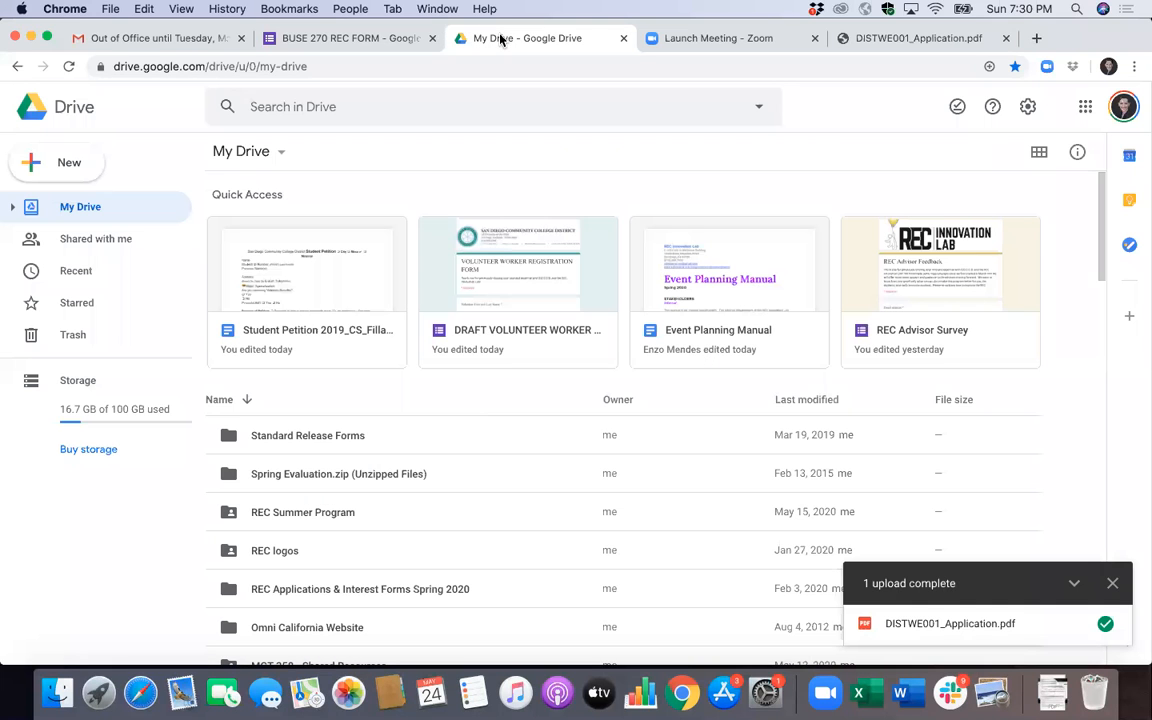
pyautogui.click(96, 169)
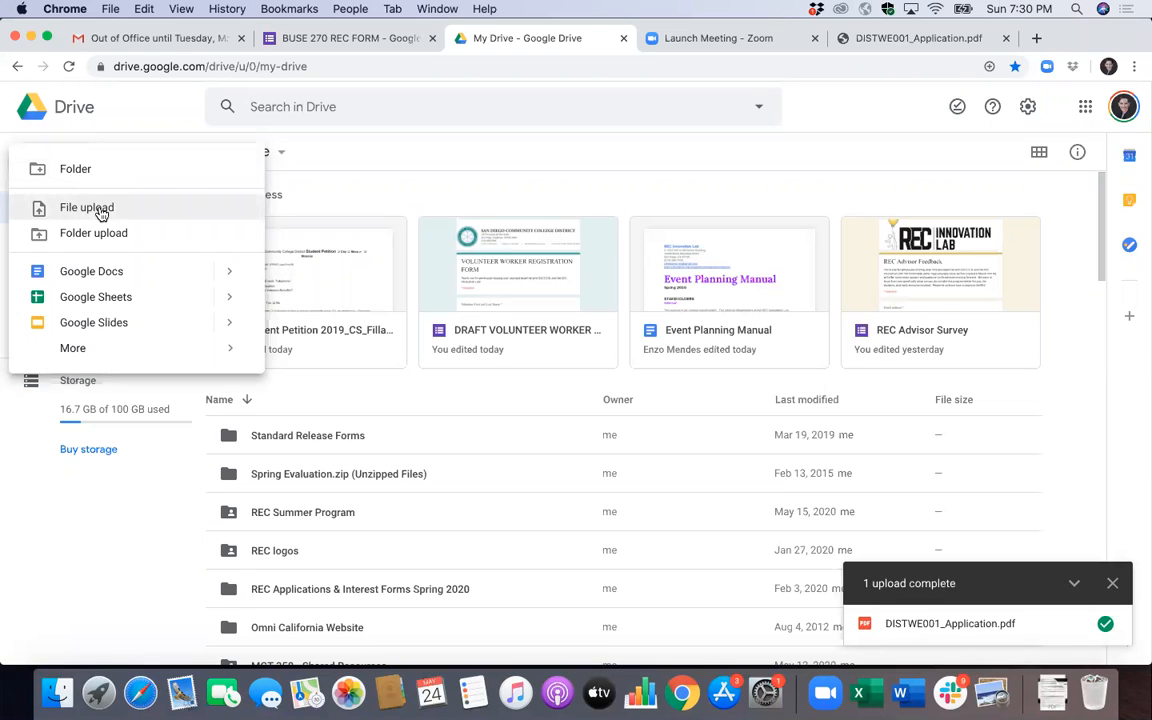
pyautogui.click(87, 208)
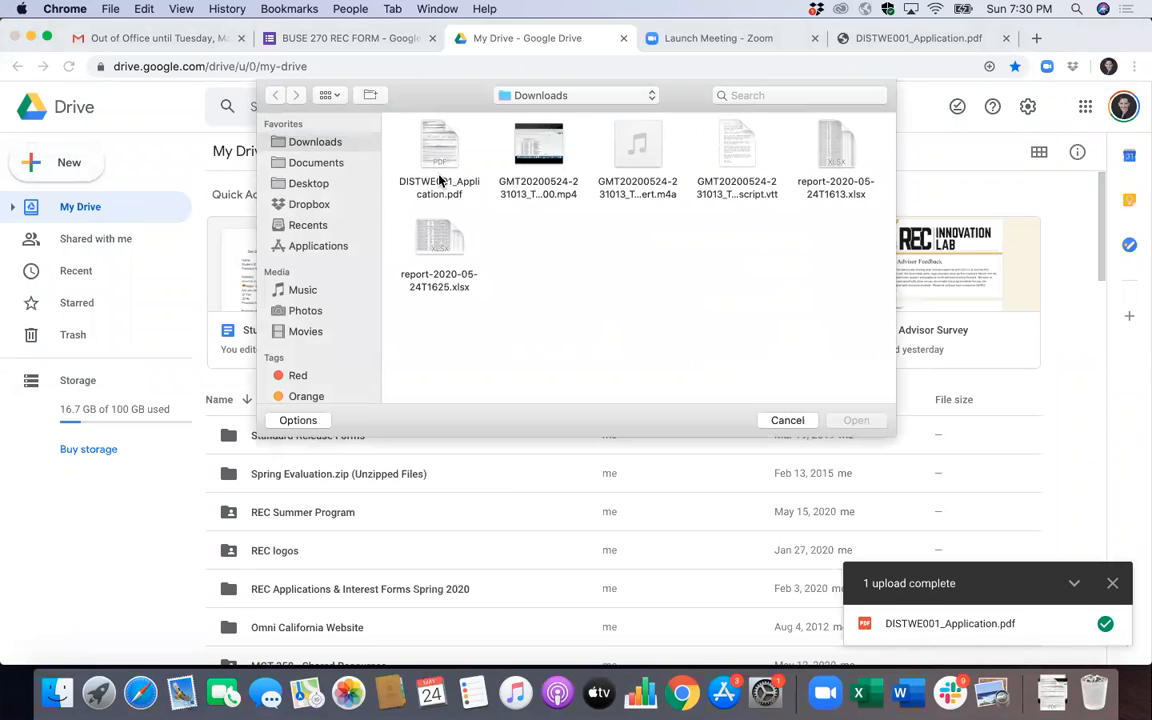
pyautogui.click(449, 160)
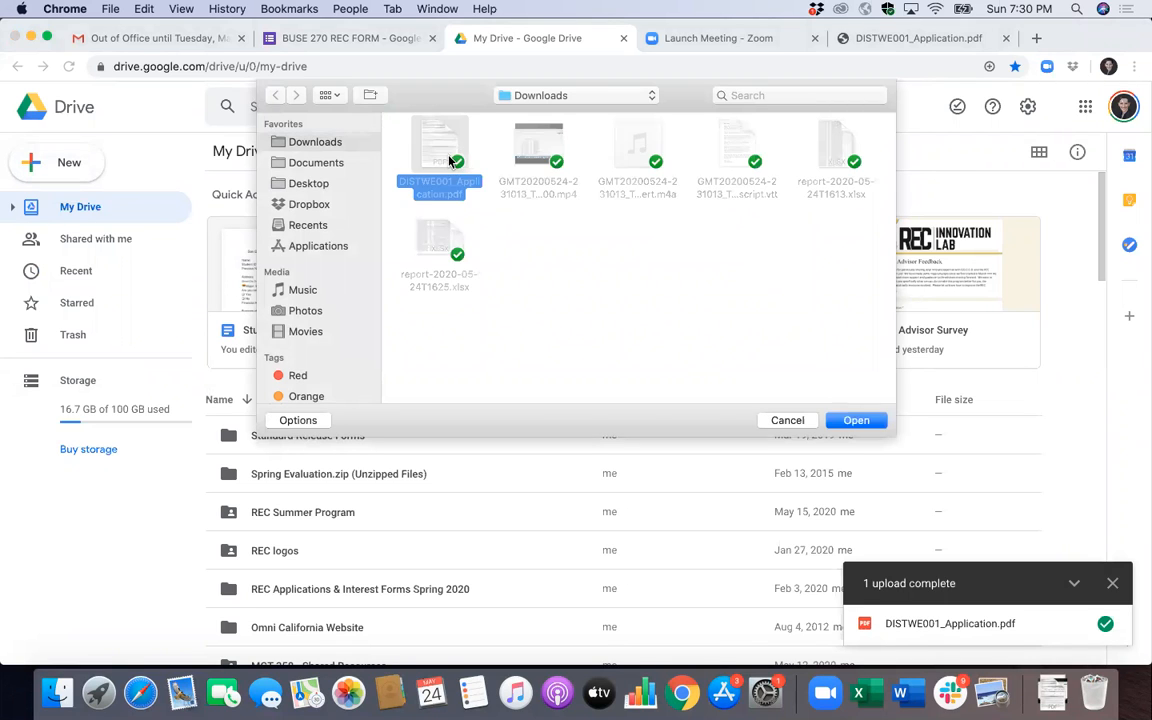
pyautogui.doubleClick(449, 160)
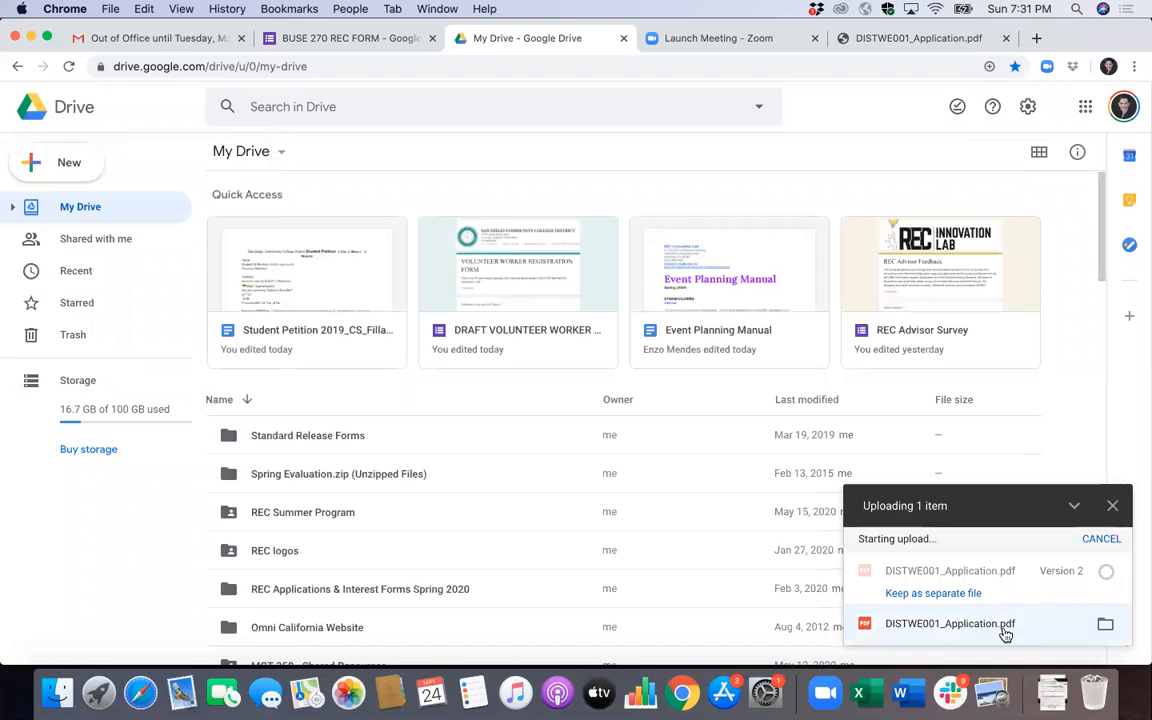
pyautogui.click(945, 594)
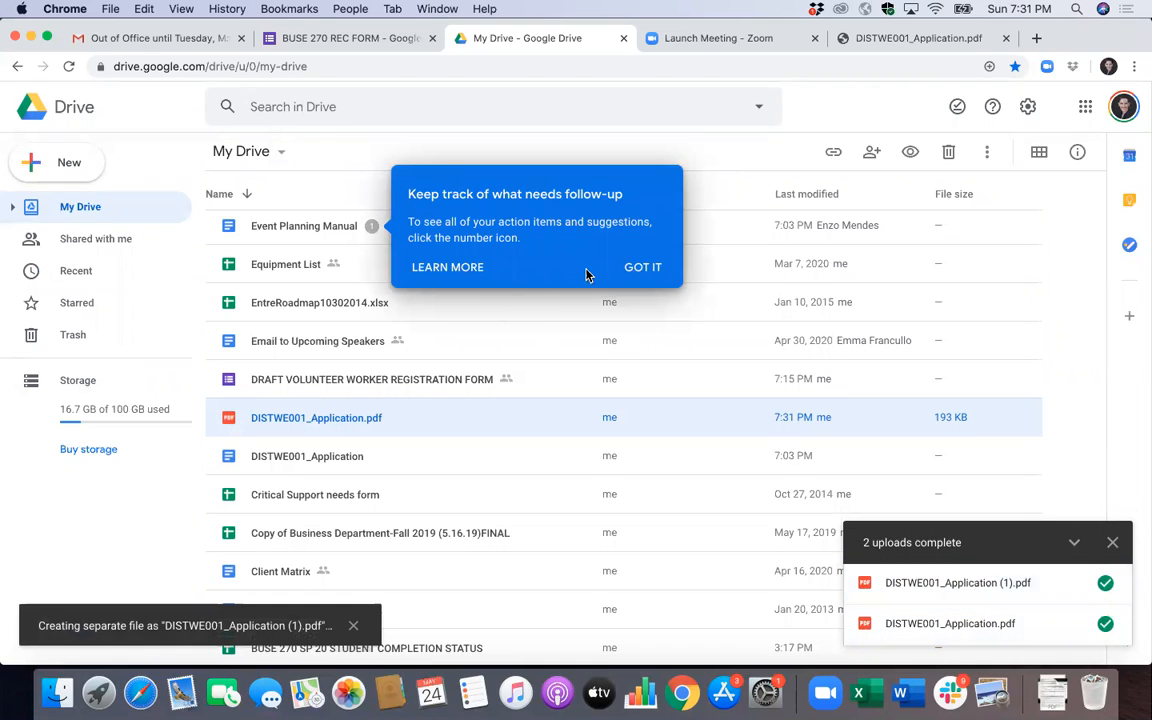
pyautogui.click(646, 269)
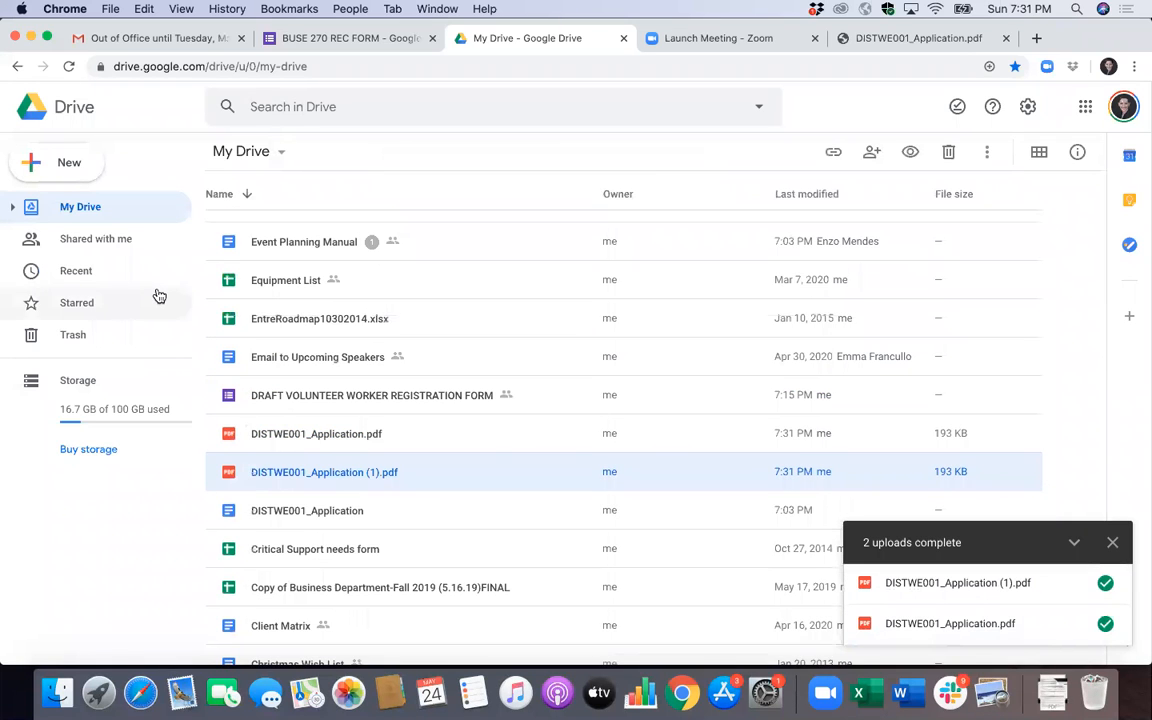
# - Open DISTWE001_Application.pdf from the recent Drive files with Google Docs
pyautogui.click(96, 281)
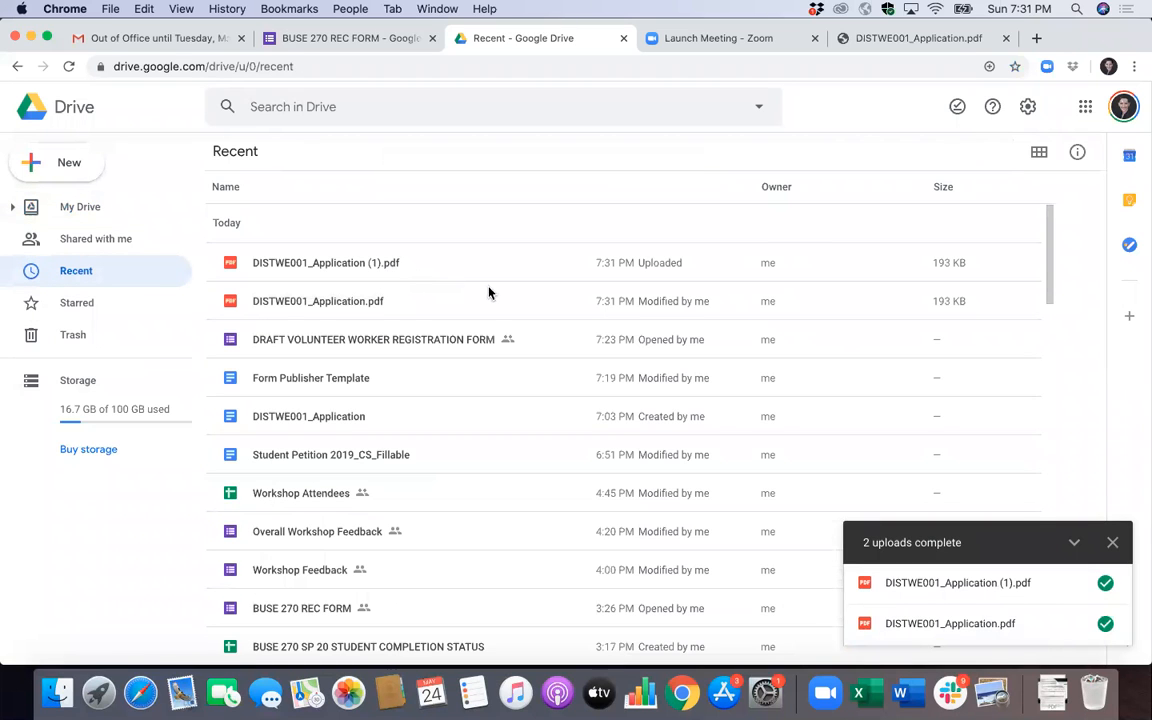
pyautogui.rightClick(366, 301)
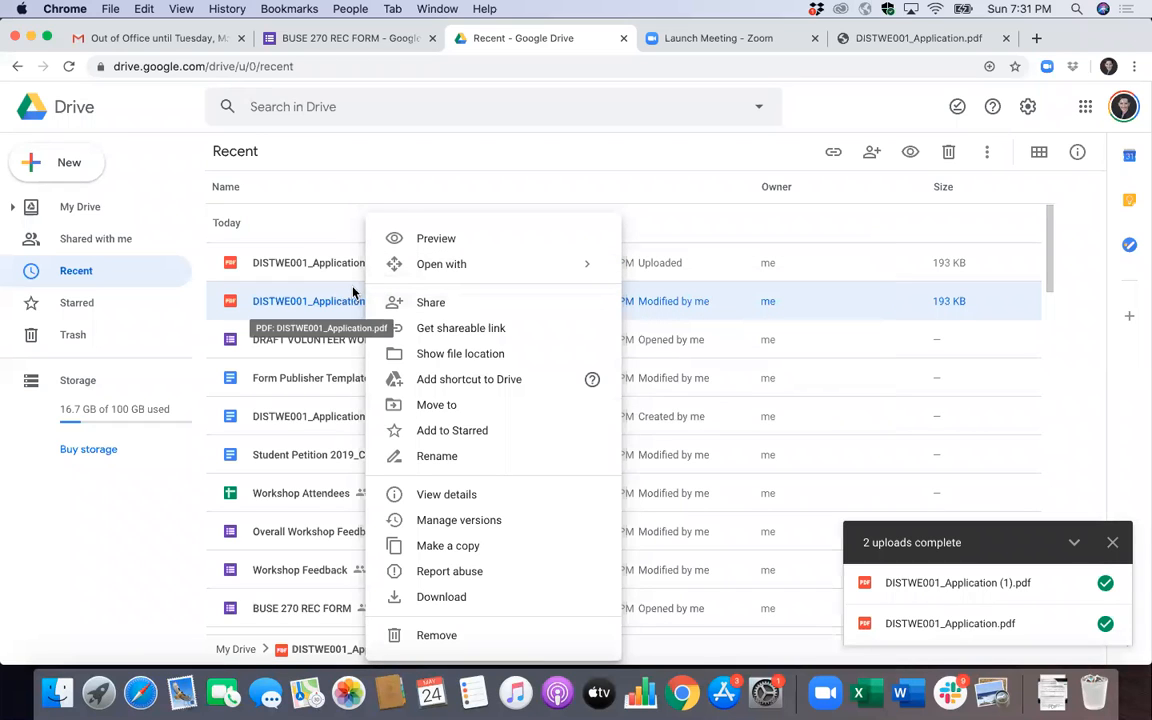
pyautogui.moveTo(476, 266)
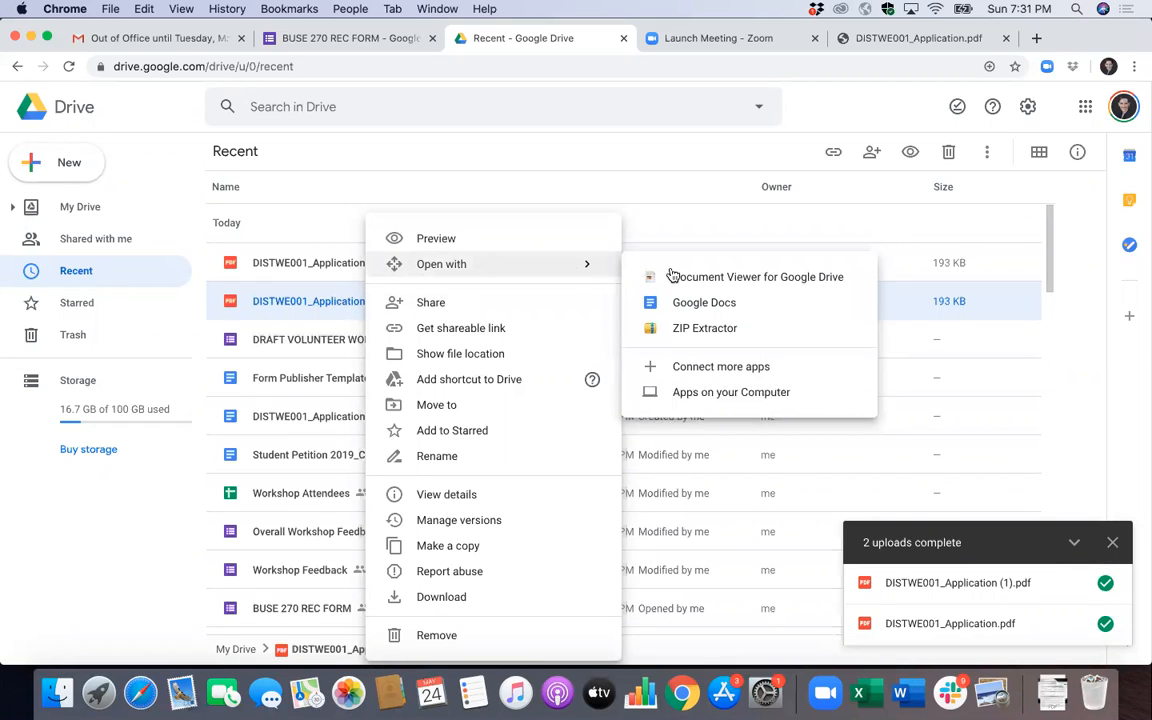
pyautogui.click(697, 310)
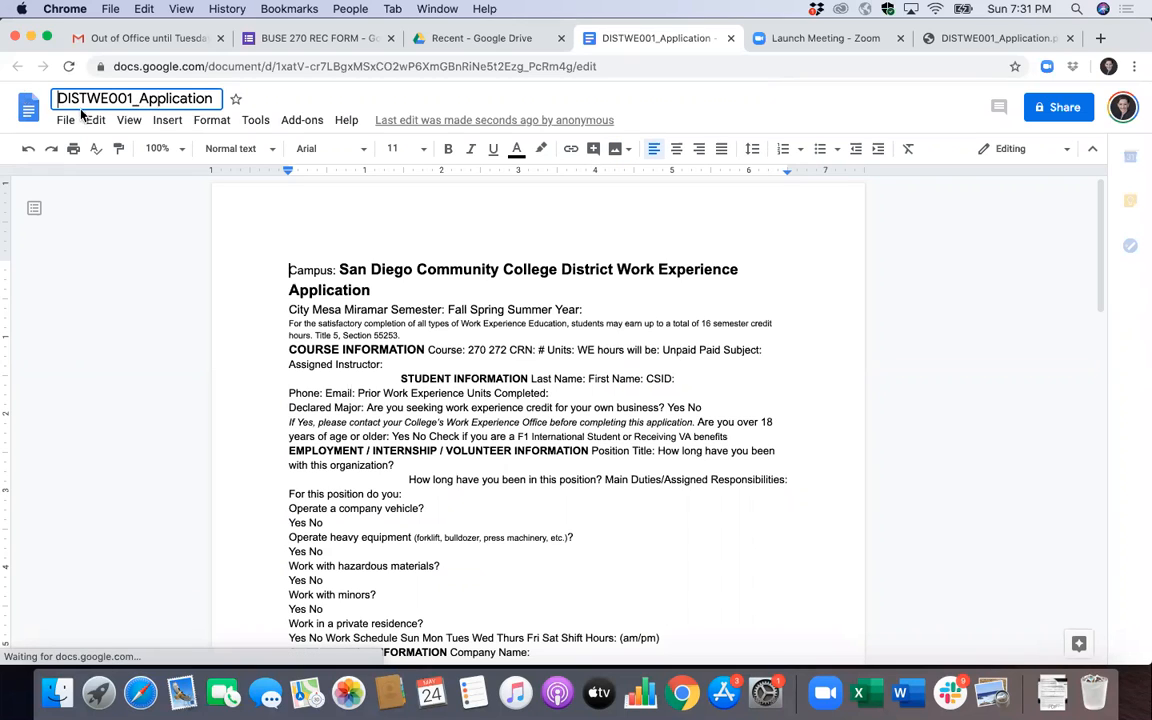
# - Rename the converted document as BUSE270_Application
pyautogui.click(82, 95)
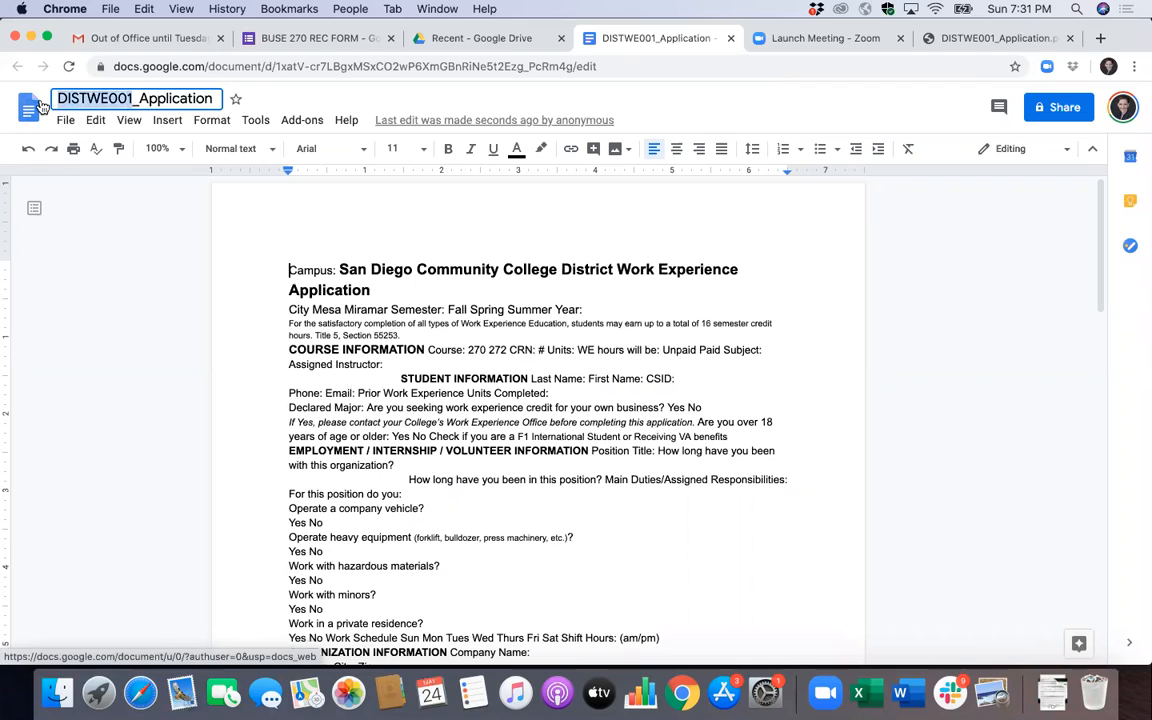
pyautogui.write('BUSE')
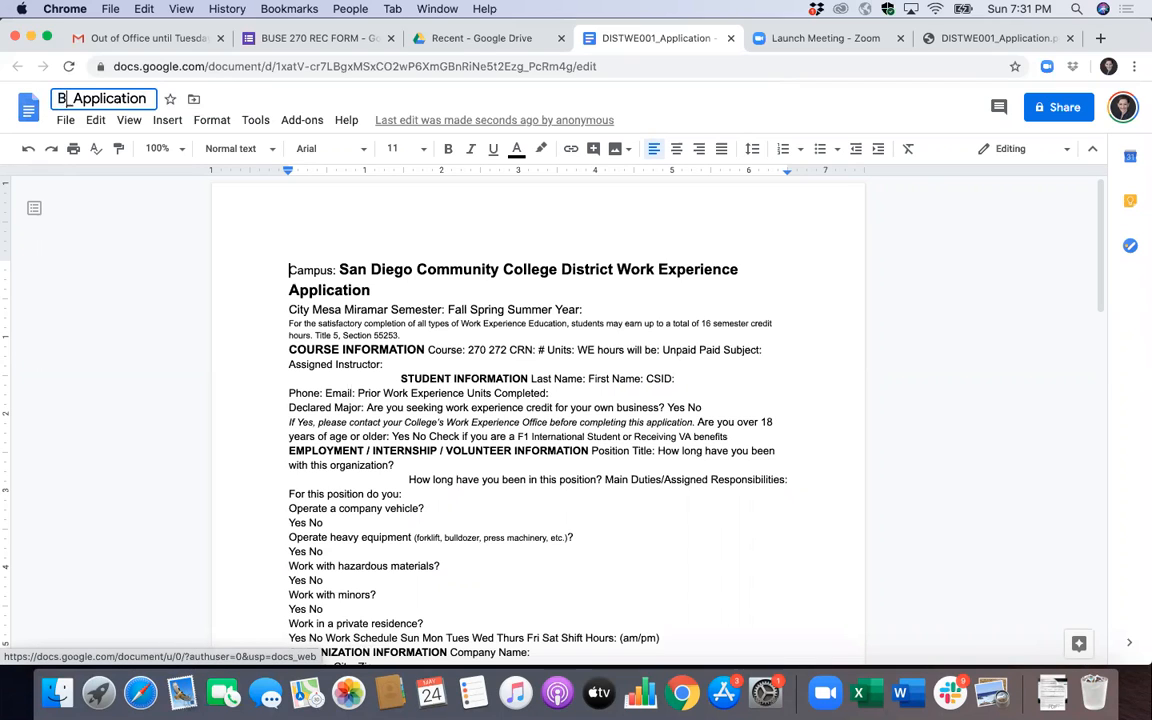
pyautogui.write('270')
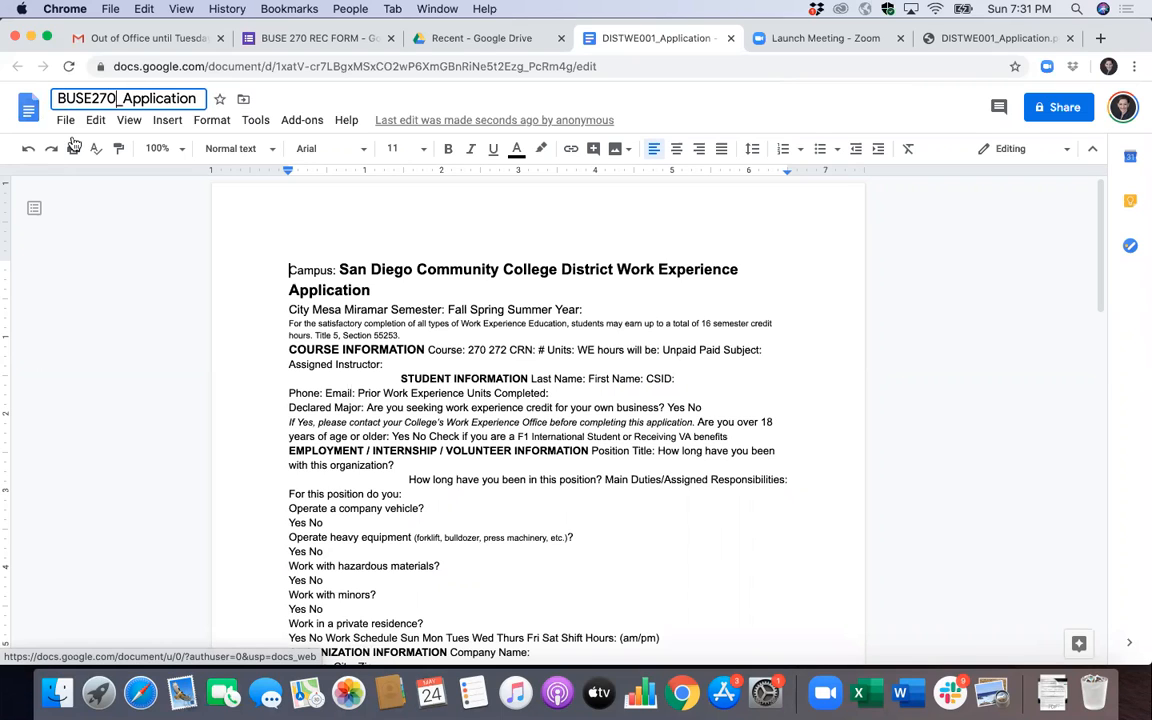
pyautogui.press('Return')
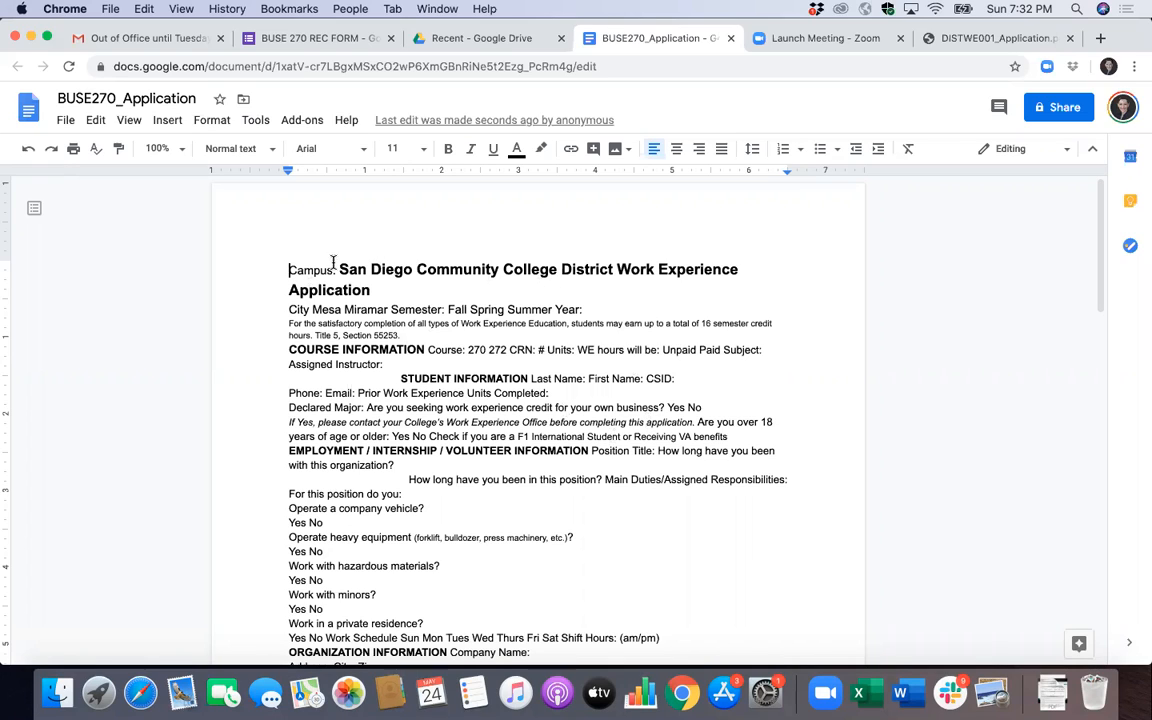
pyautogui.click(556, 270)
pyautogui.press('Return')
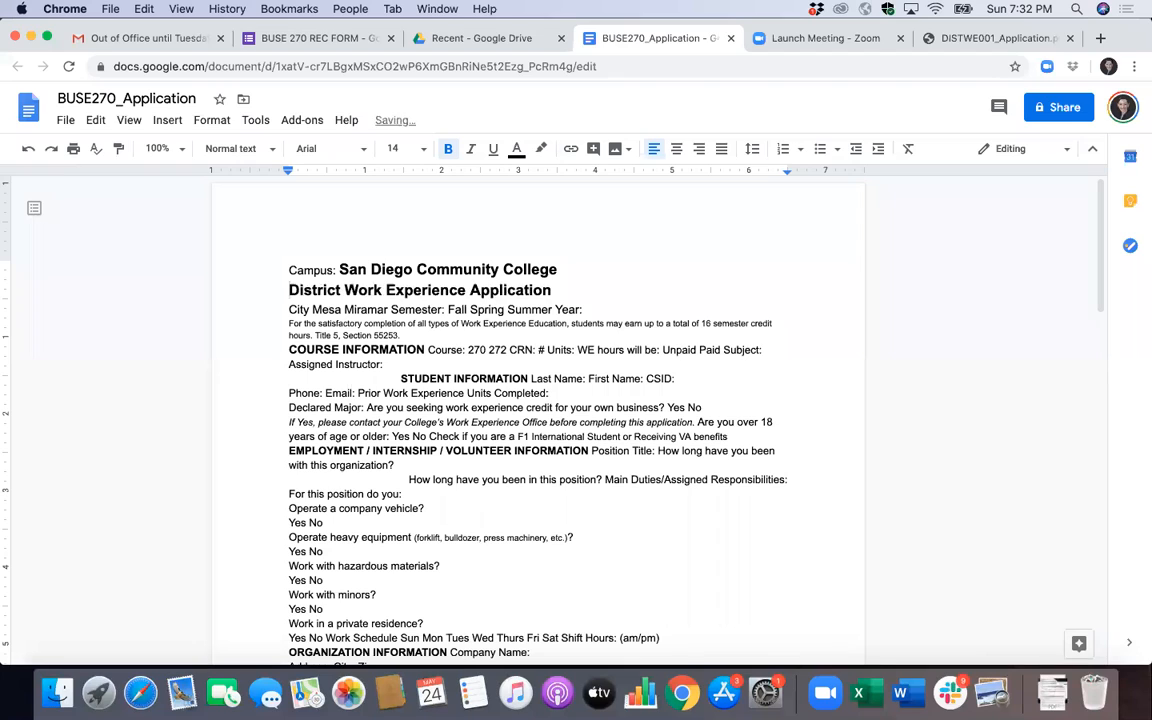
pyautogui.press('BackSpace')
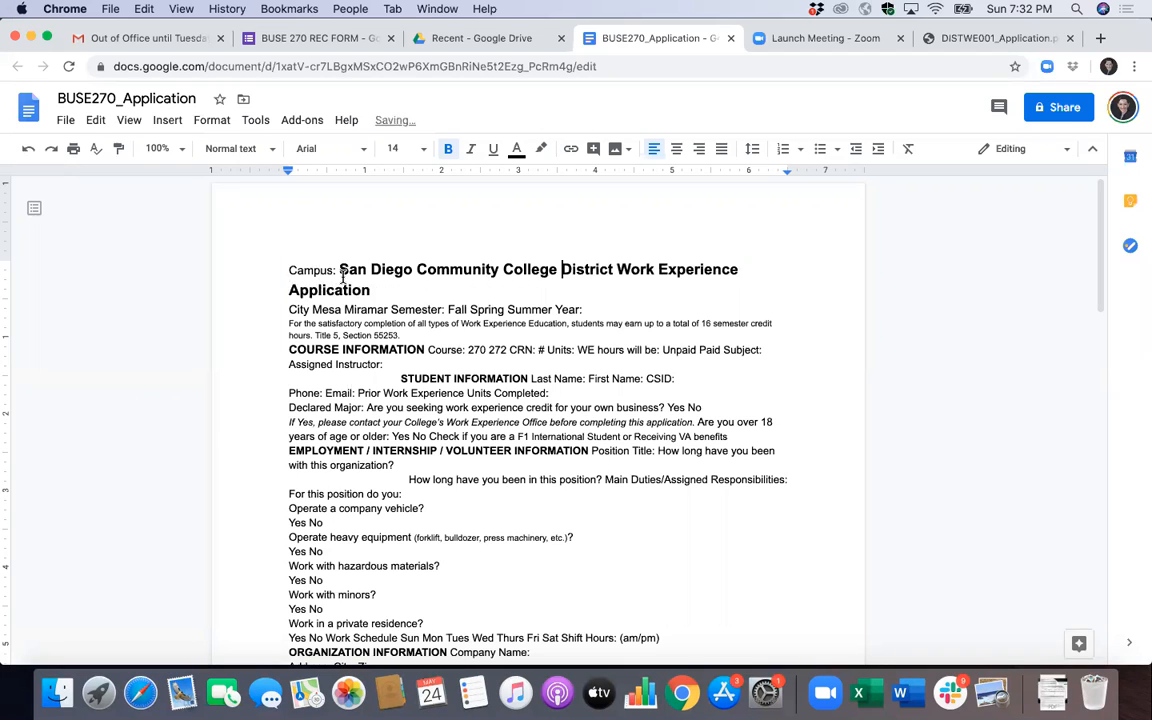
# - Split the heading into two lines after "District" and delete the "Campus:" text in front of it
pyautogui.click(617, 268)
pyautogui.press('Return')
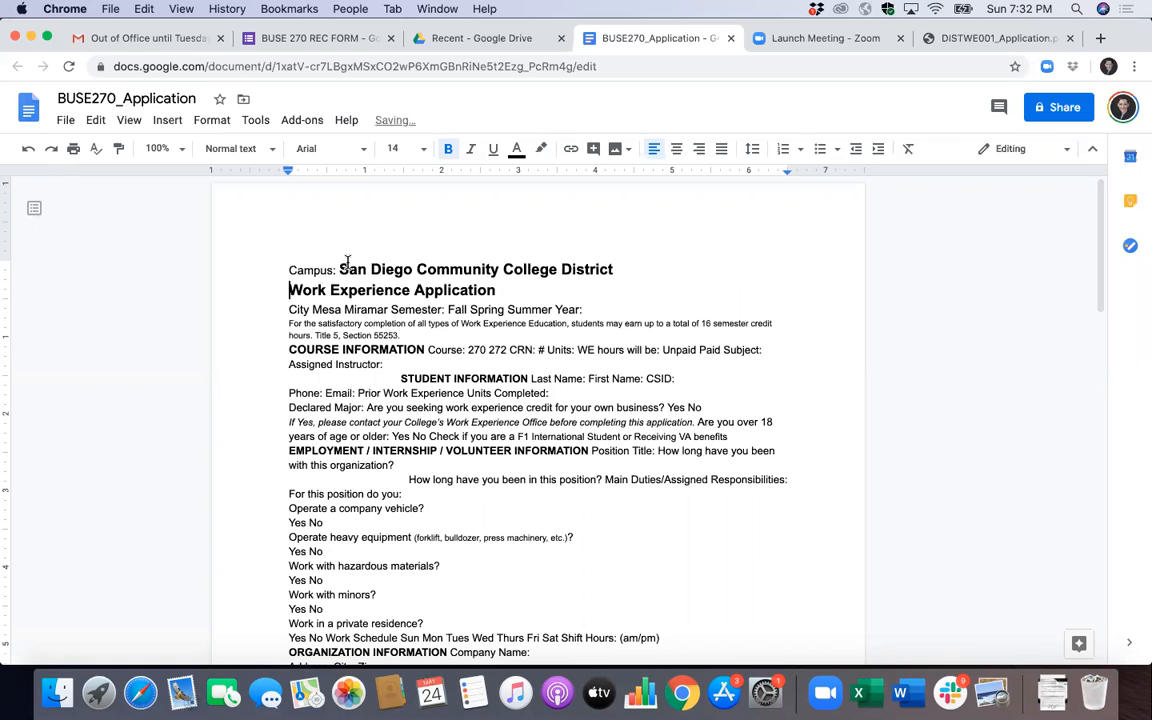
pyautogui.moveTo(340, 270); pyautogui.dragTo(289, 270)
pyautogui.press('BackSpace')
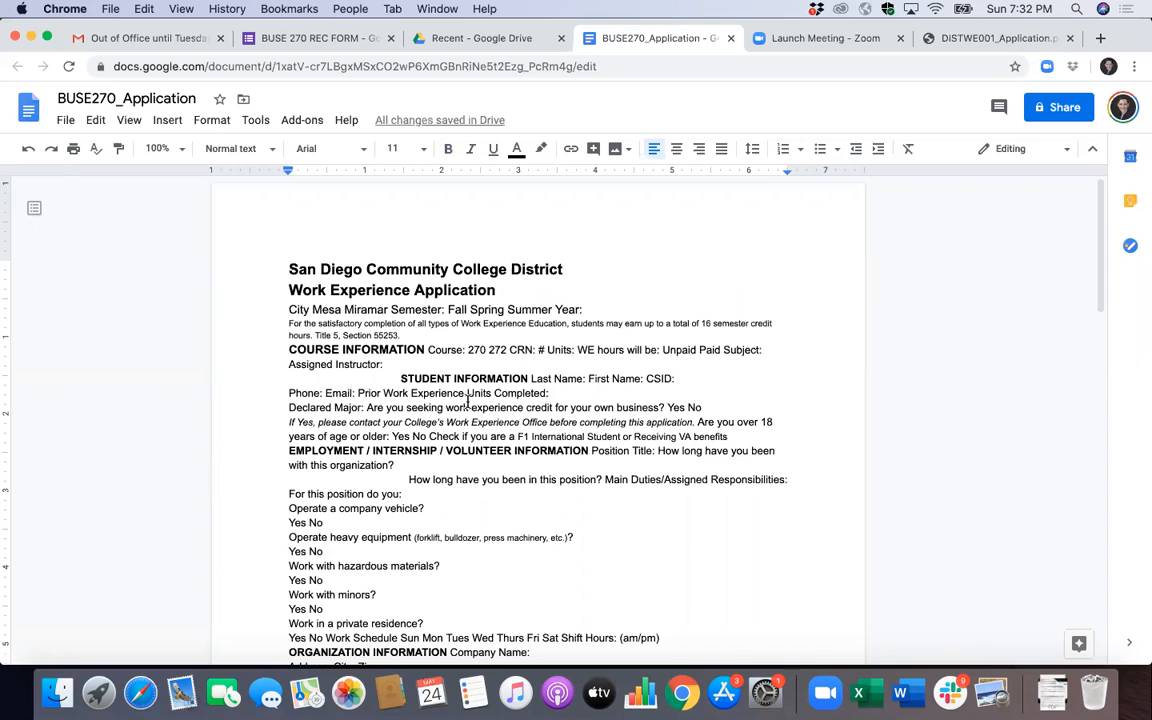
# - Check the layout of the original application PDF in Preview, then insert the label "CAMPUS:" before "City Mesa Miramar" in the Google Doc
pyautogui.hotkey('ctrl', 'Up')
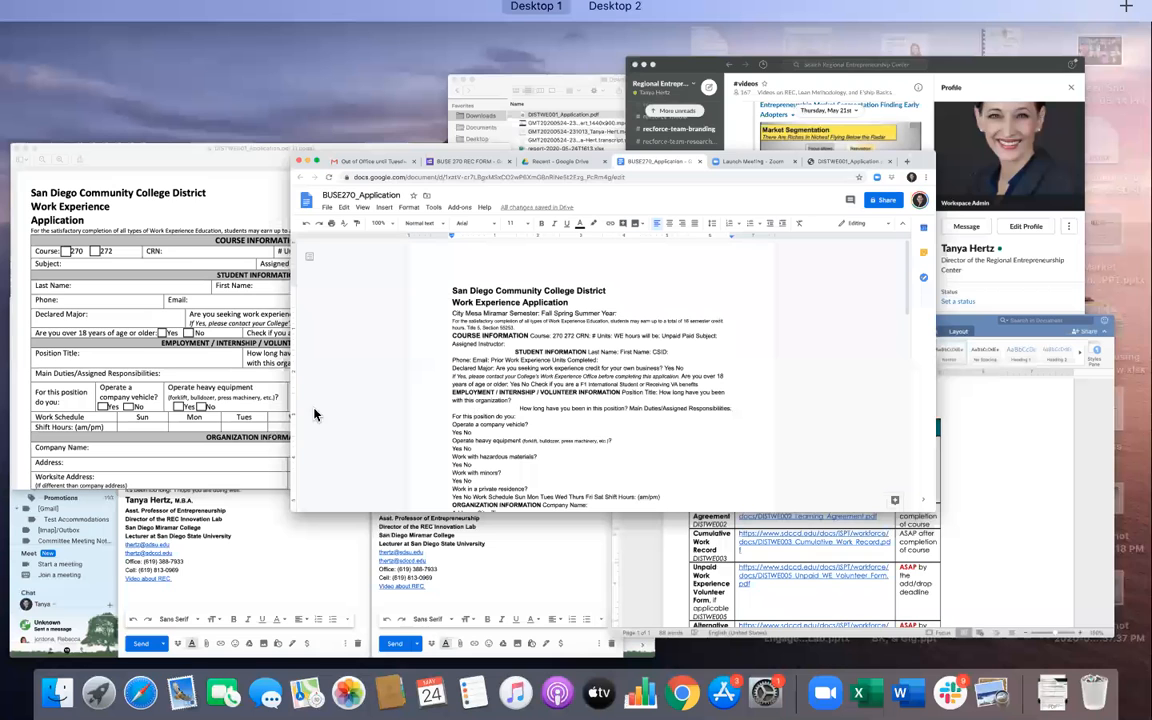
pyautogui.click(237, 318)
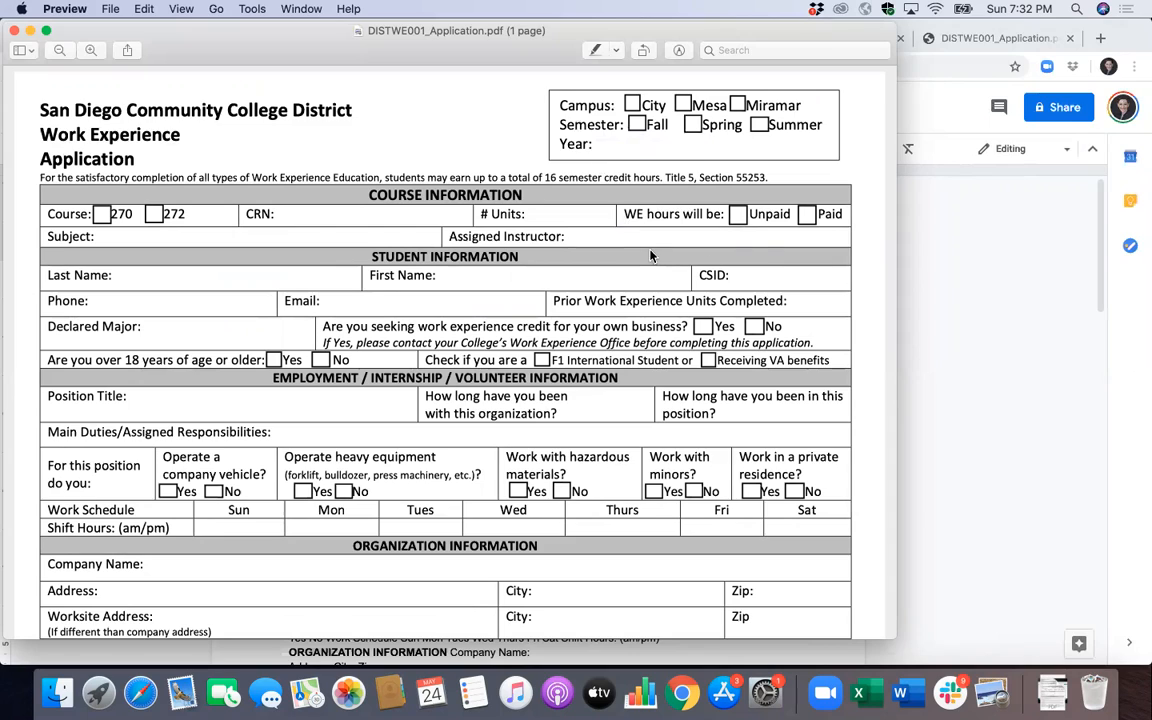
pyautogui.hotkey('ctrl', 'Up')
pyautogui.click(756, 329)
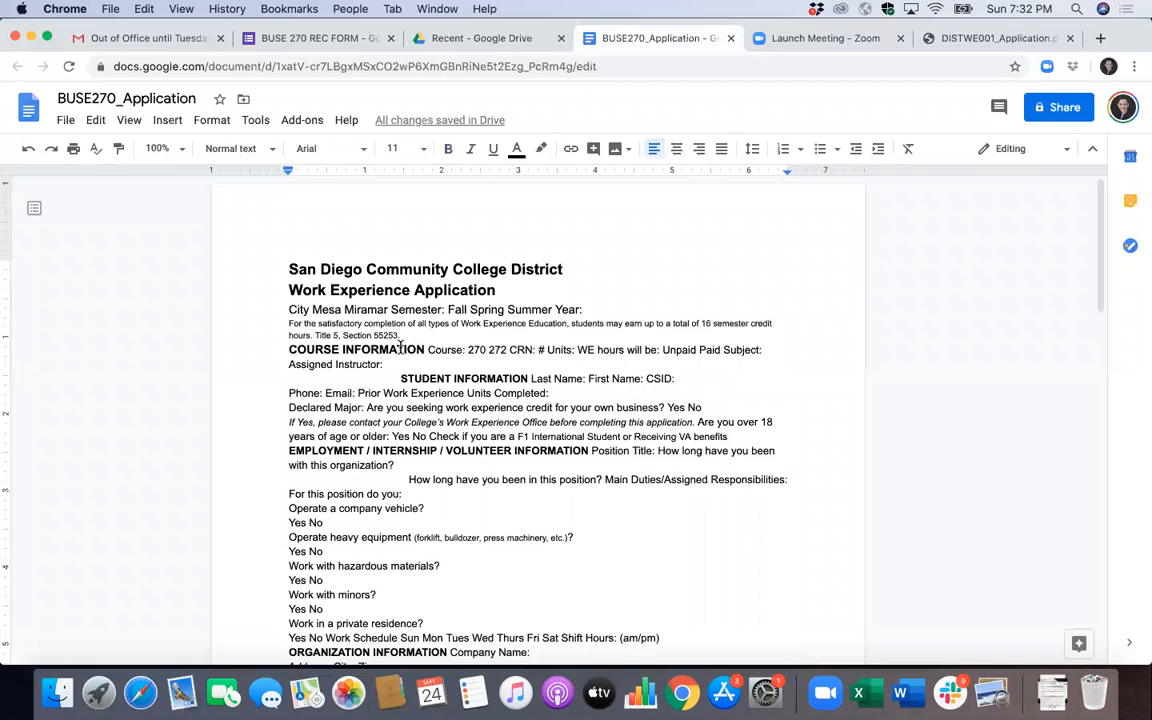
pyautogui.click(289, 309)
pyautogui.write('CAMP')
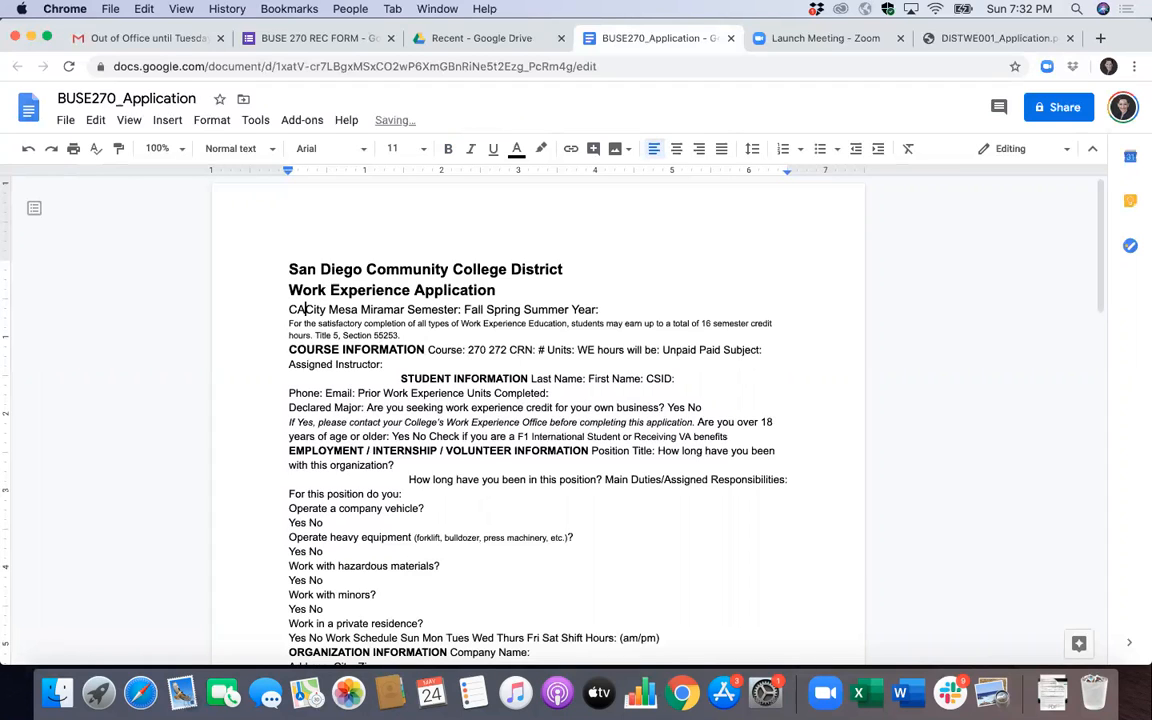
pyautogui.write('US:')
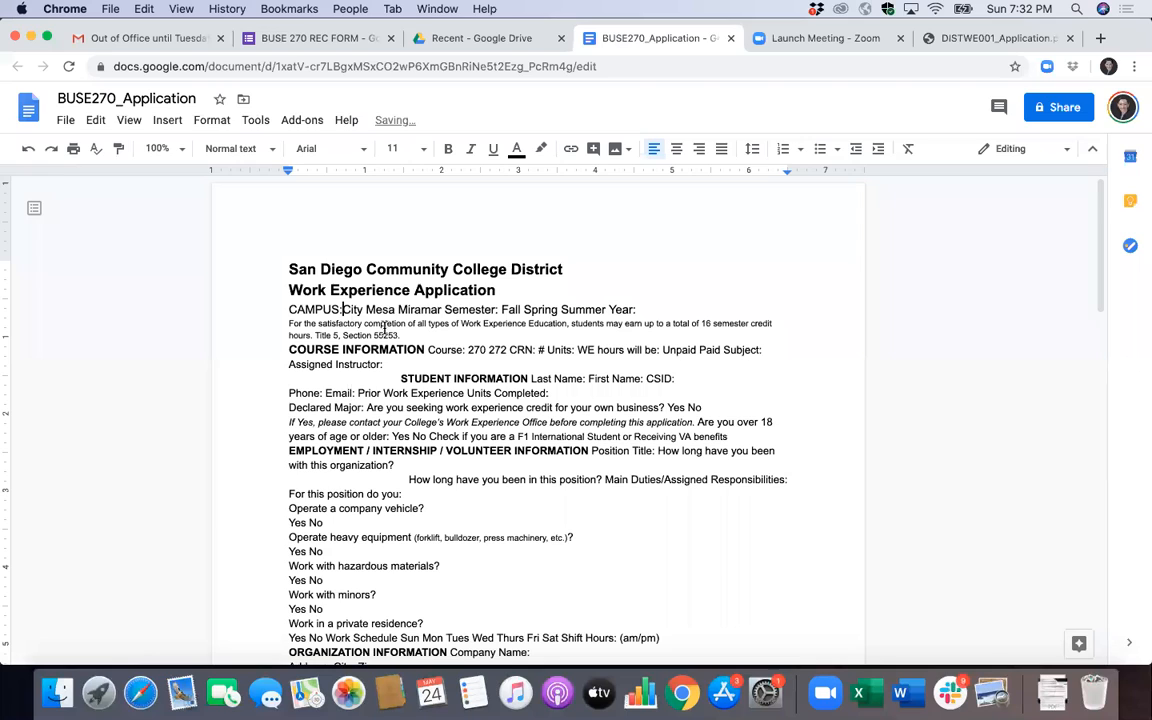
# - Put the Semester options and the Year field on separate lines below the campus line
pyautogui.click(443, 309)
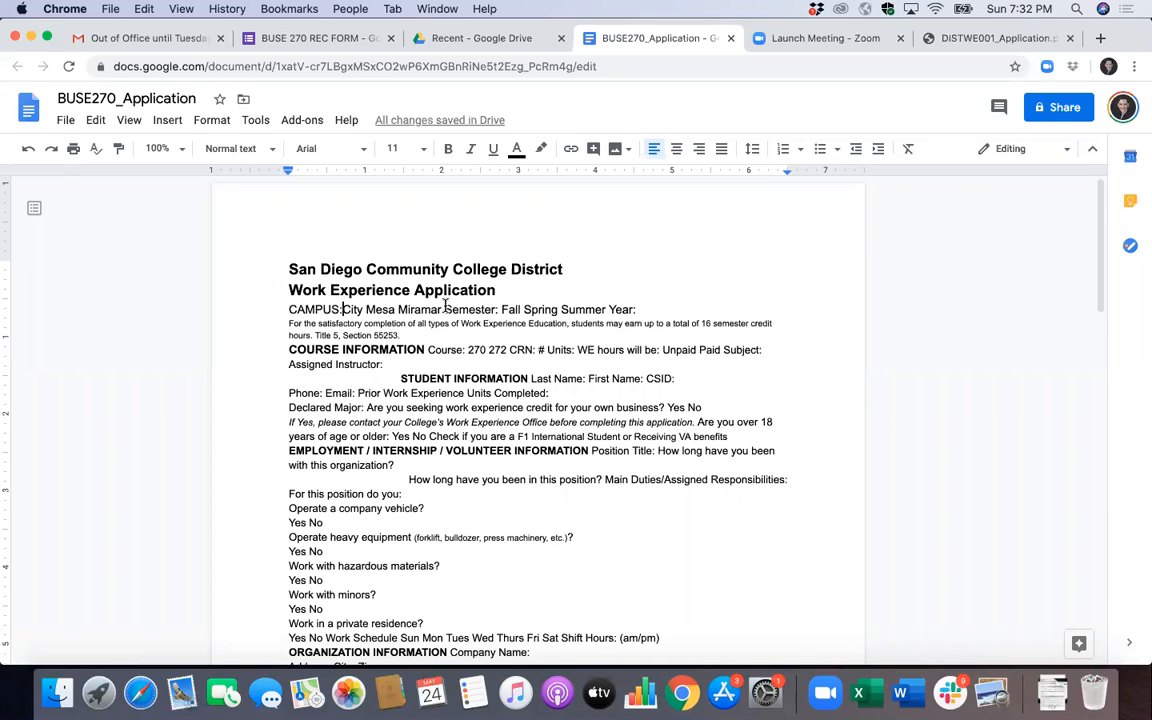
pyautogui.press('Return')
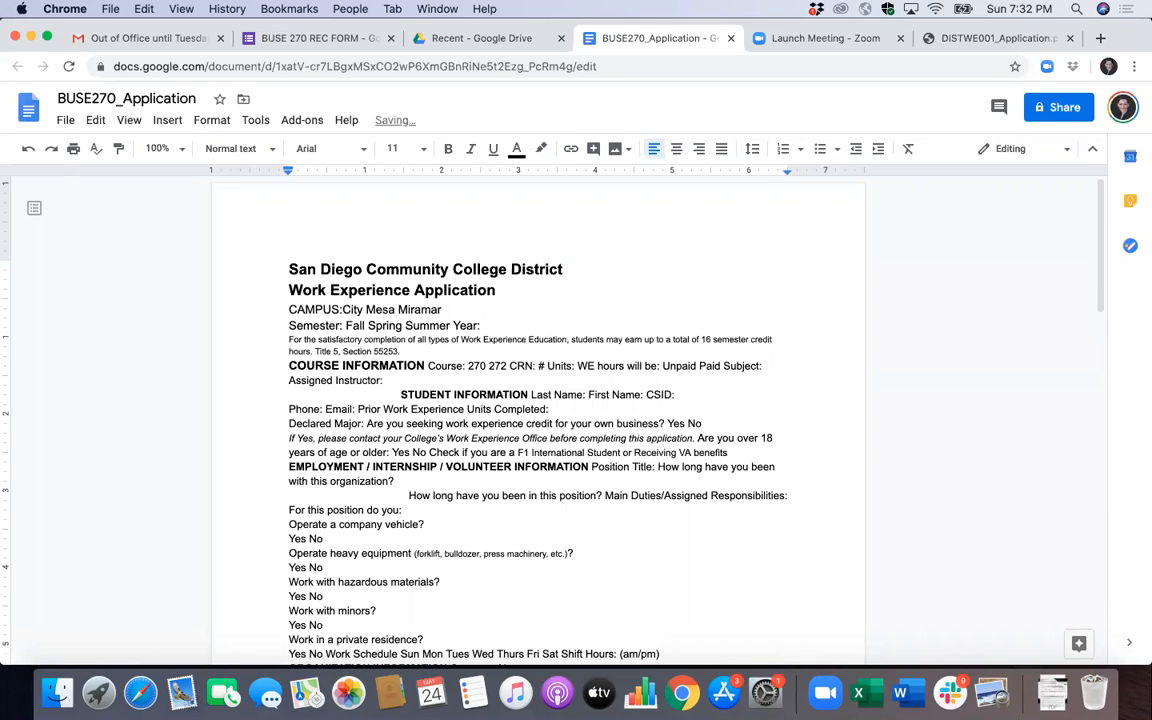
pyautogui.click(453, 325)
pyautogui.press('Return')
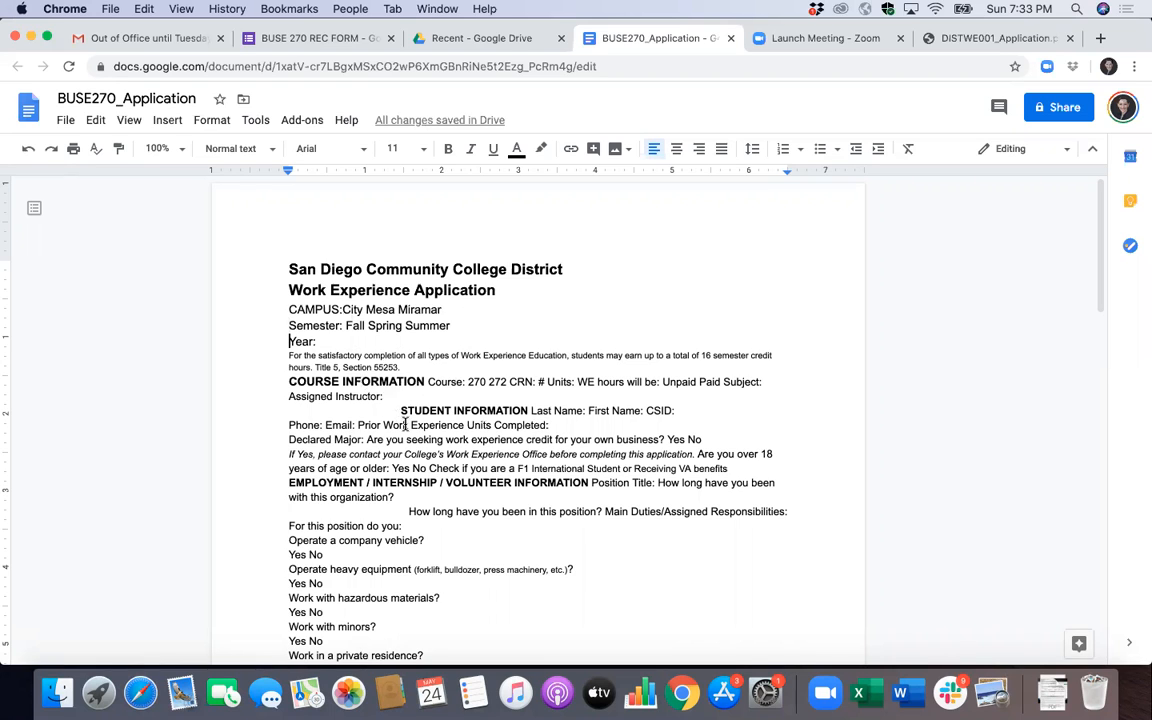
# - In the Student Information section, start new lines at CSID, Email, Prior Work Experience and Units Completed
pyautogui.scroll(-3, 443, 452)
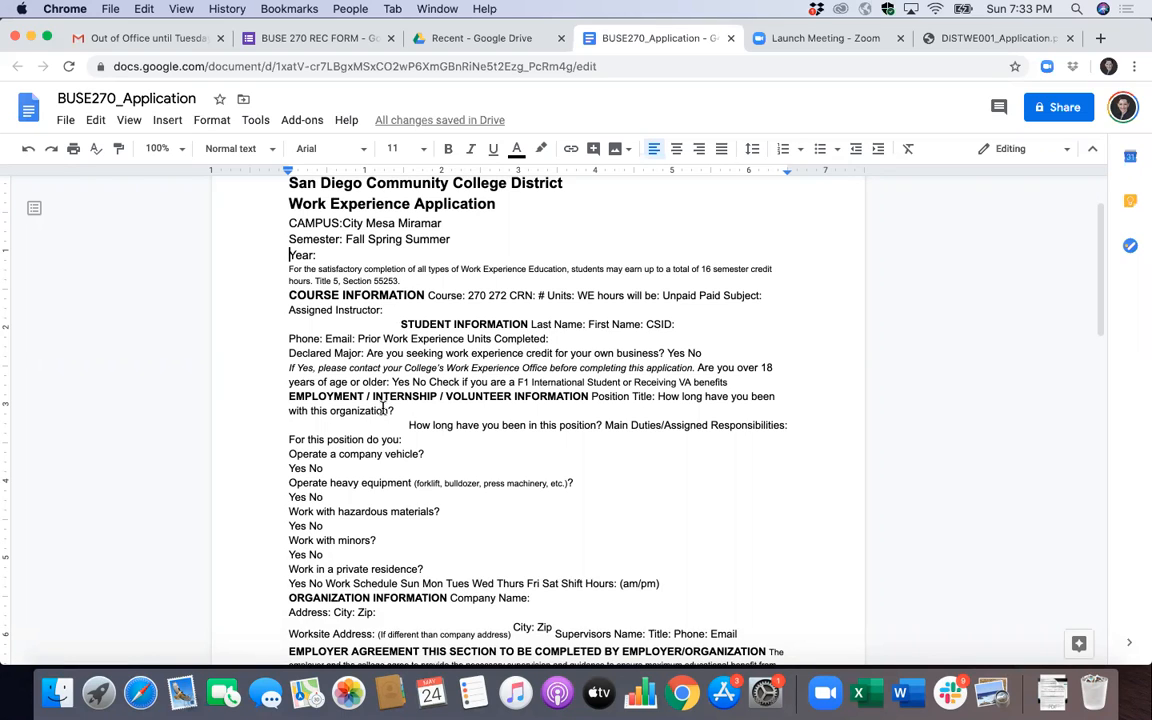
pyautogui.click(647, 324)
pyautogui.press('Return')
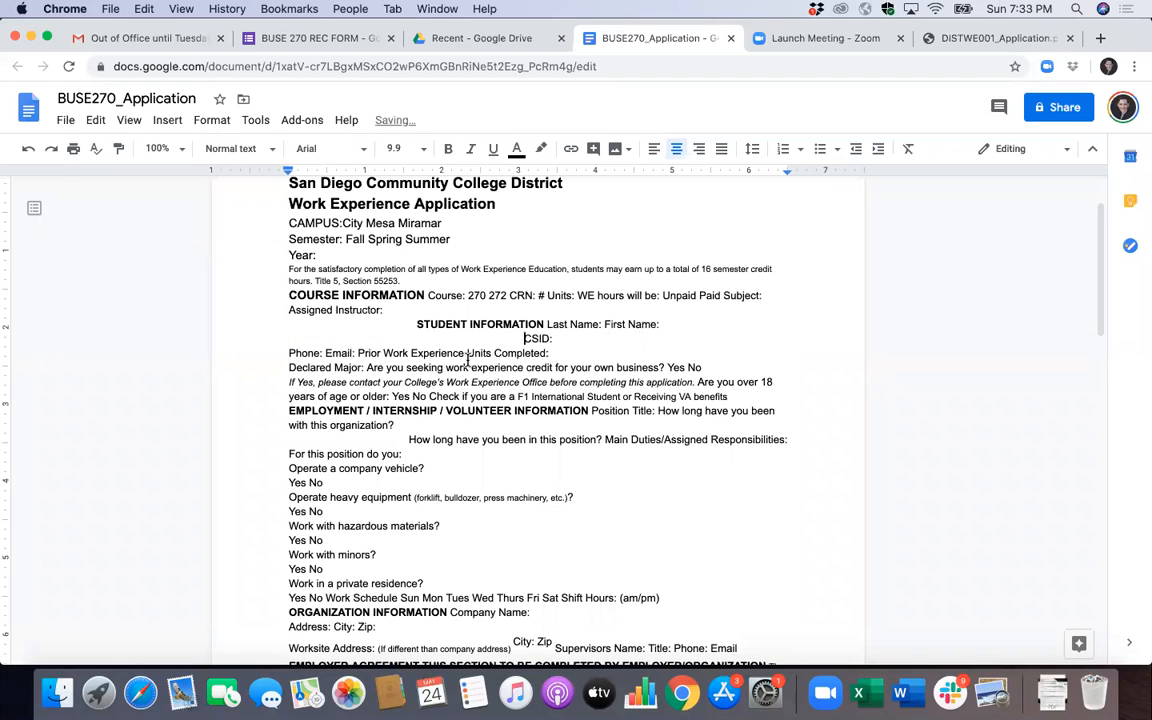
pyautogui.click(324, 353)
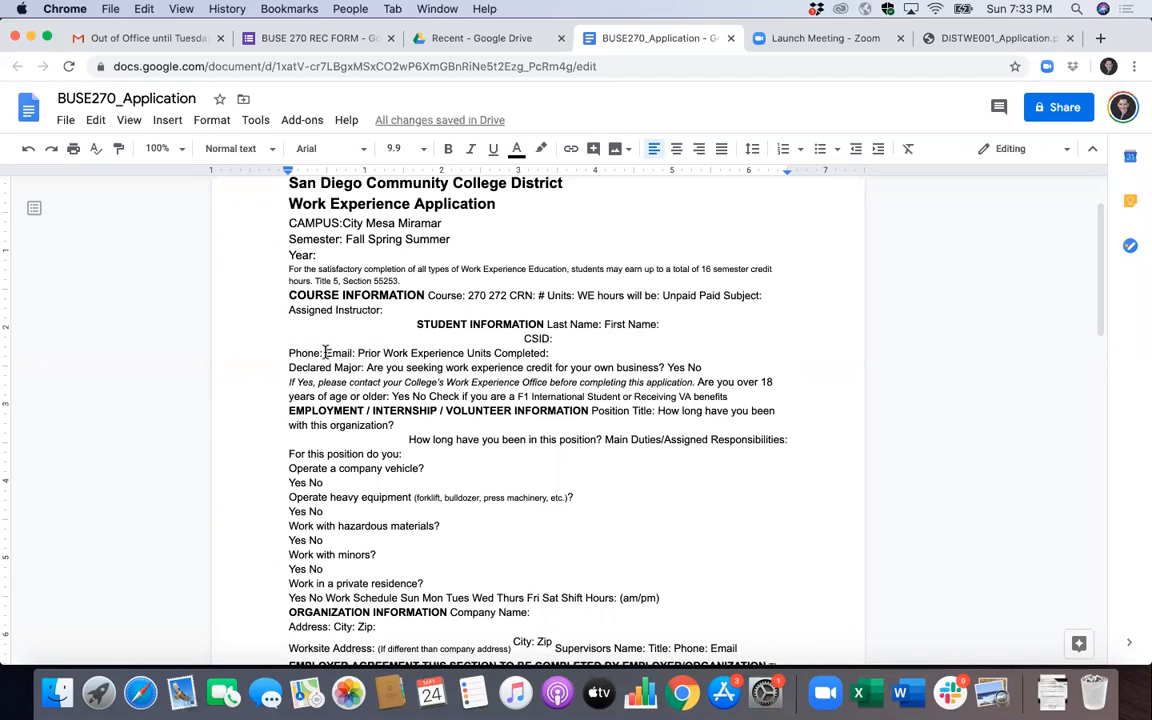
pyautogui.press('Return')
pyautogui.click(320, 367)
pyautogui.press('Return')
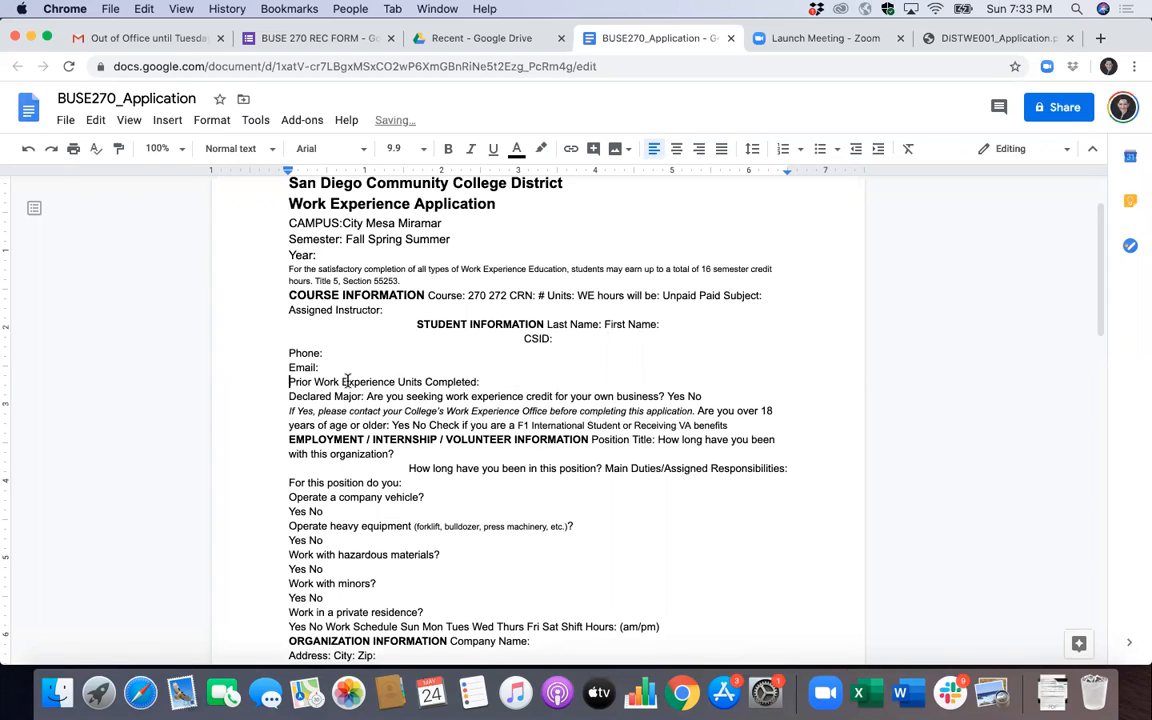
pyautogui.click(397, 381)
pyautogui.press('Return')
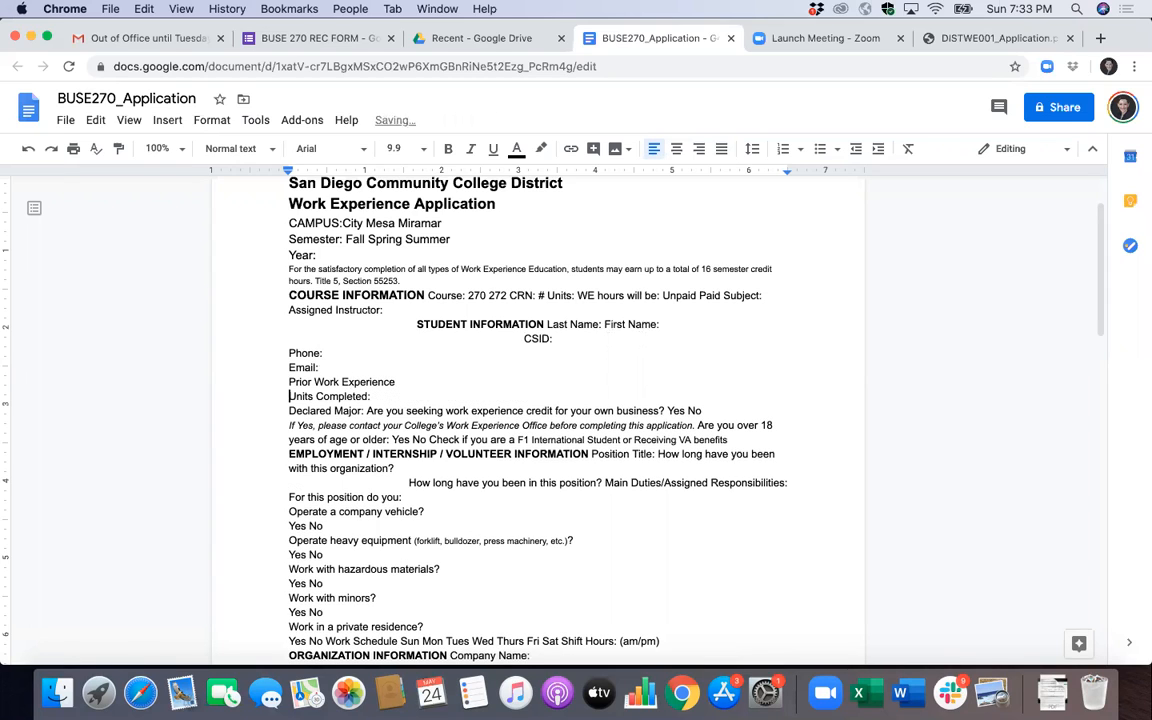
# - Start new lines at "Are you seeking work experience credit", "Are you over 18 years of age" and "Check if you are a F1 International Student"
pyautogui.click(366, 411)
pyautogui.press('Return')
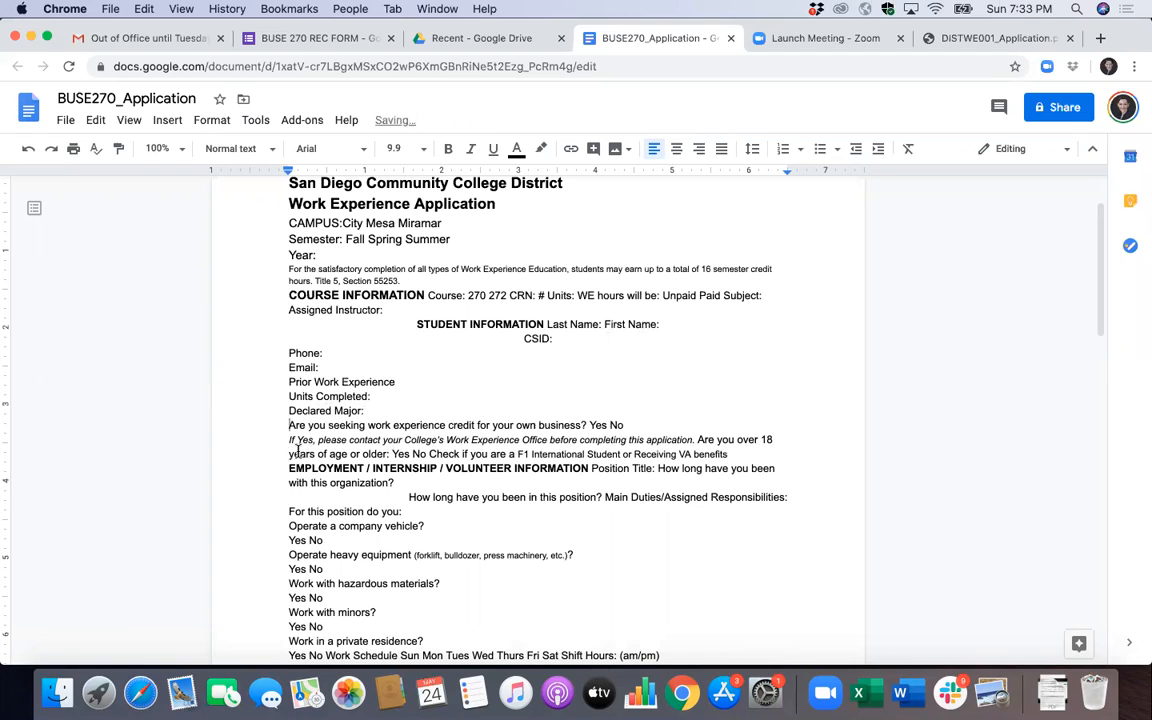
pyautogui.click(696, 441)
pyautogui.press('Return')
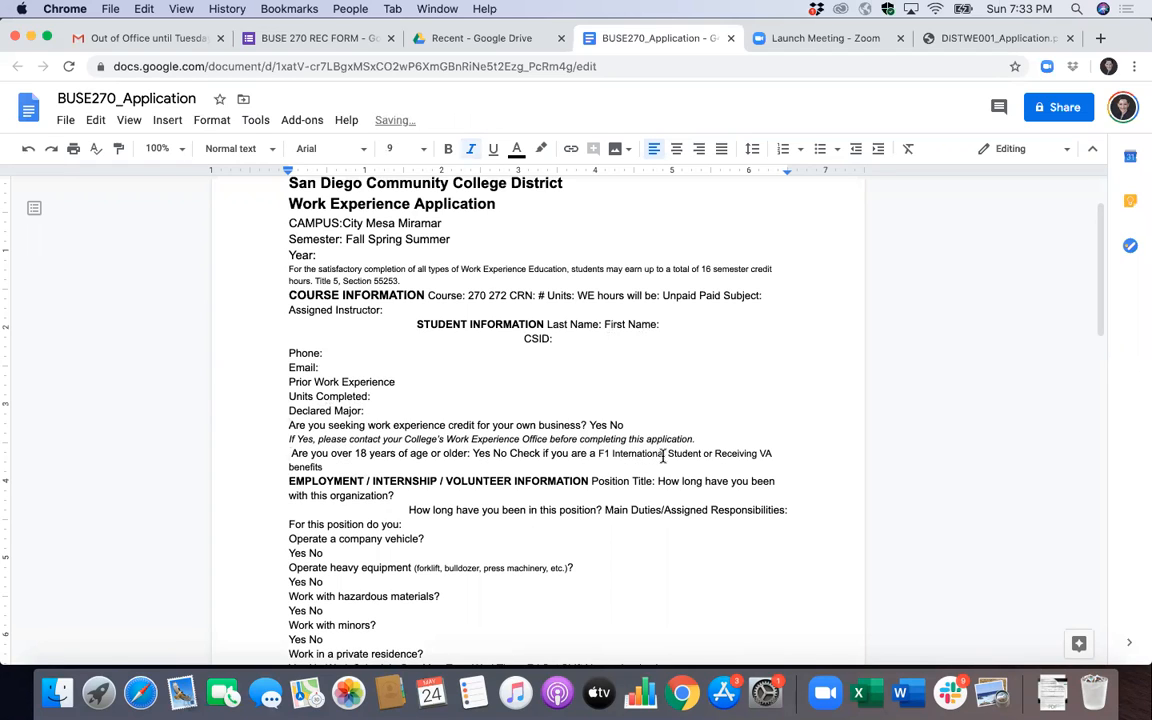
pyautogui.click(511, 453)
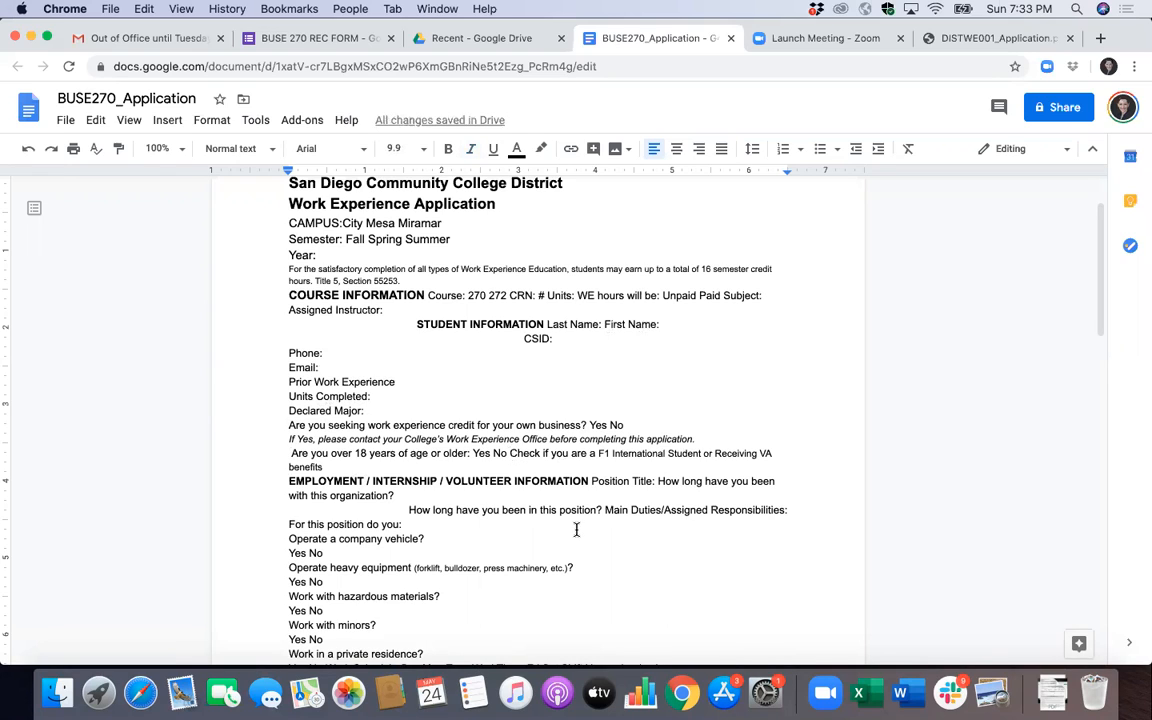
pyautogui.press('Return')
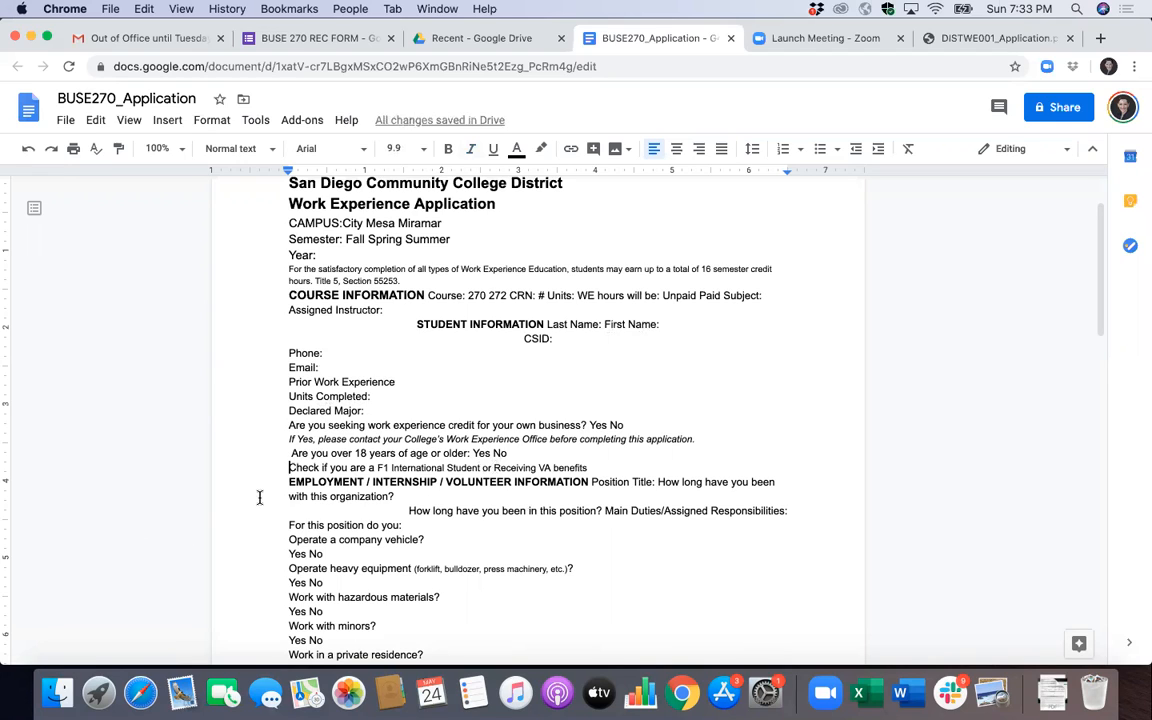
# - Insert a blank line above the Employment / Internship / Volunteer Information heading, and put Position Title and the first "How long have you been" on separate lines below it
pyautogui.click(287, 482)
pyautogui.press('Return')
pyautogui.scroll(-2, 347, 505)
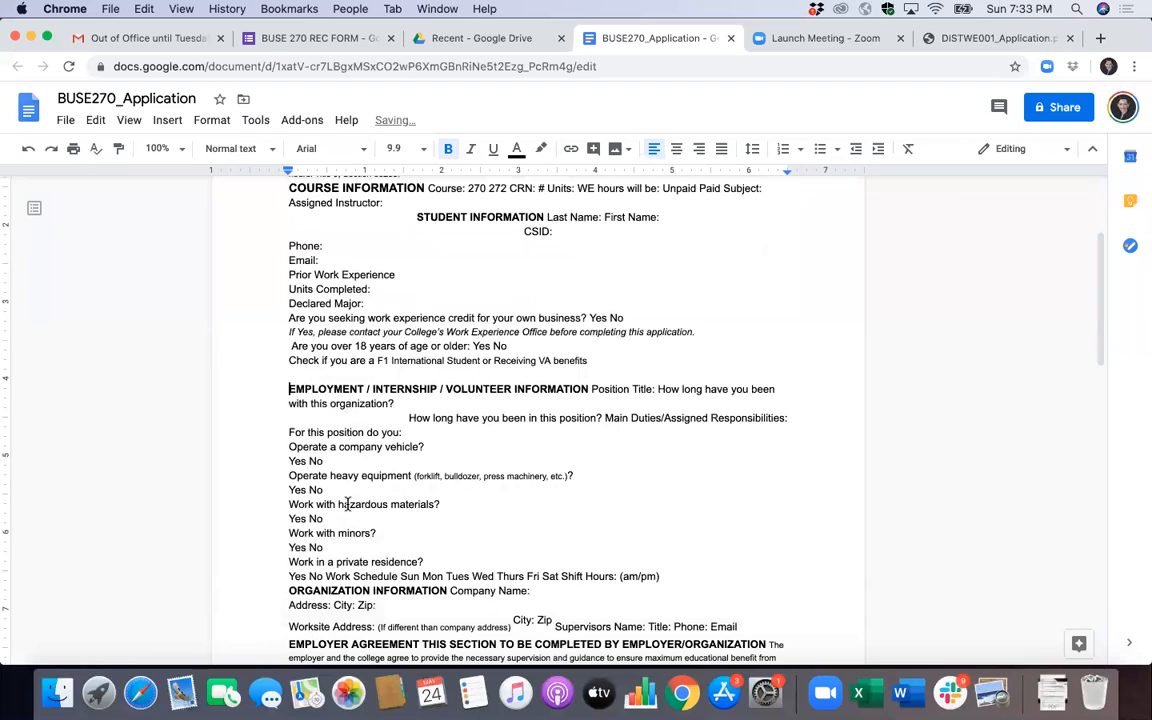
pyautogui.click(592, 387)
pyautogui.press('Return')
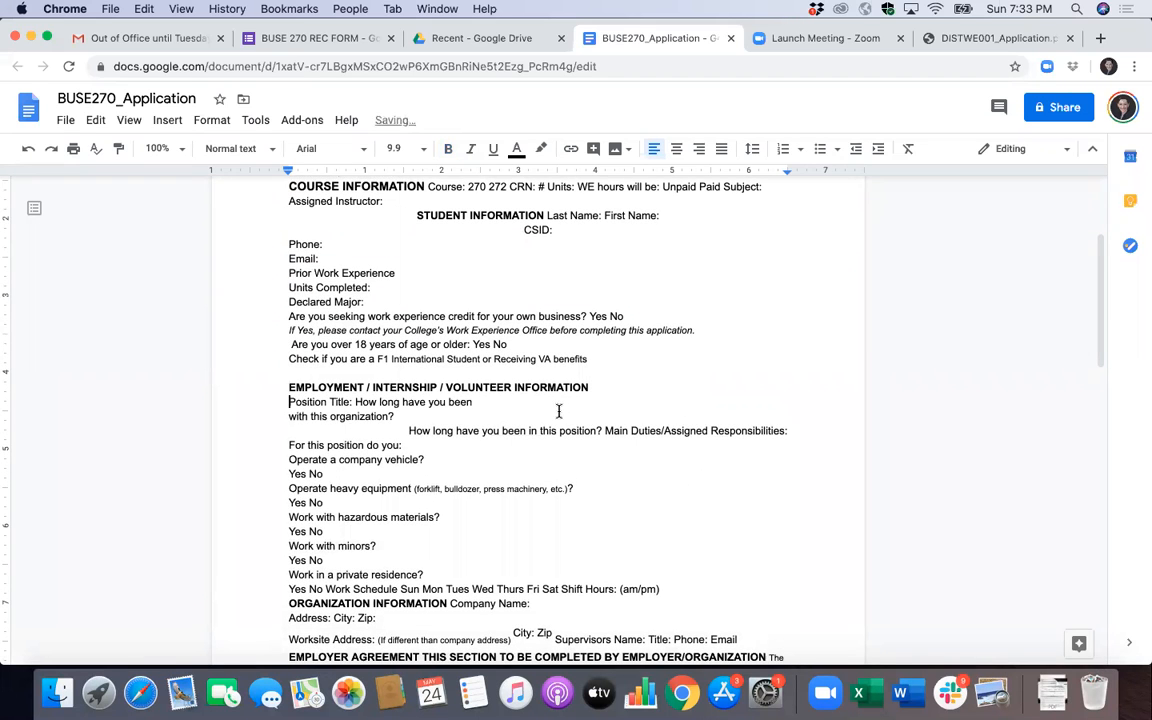
pyautogui.click(353, 401)
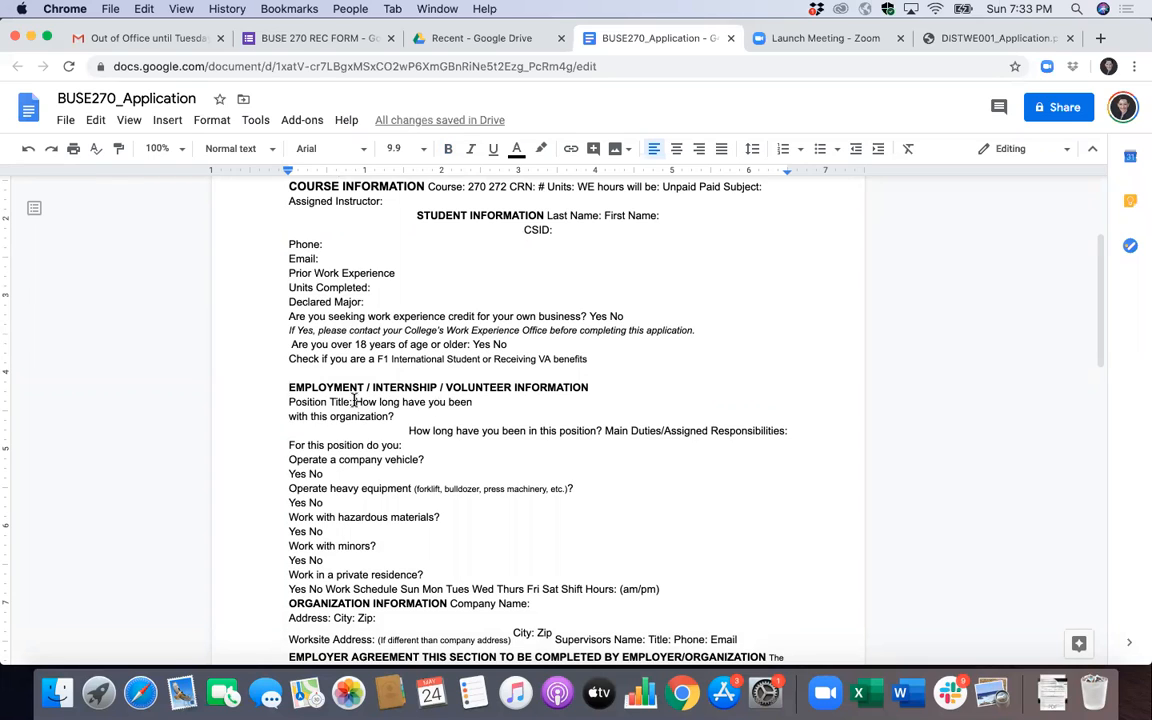
pyautogui.press('Return')
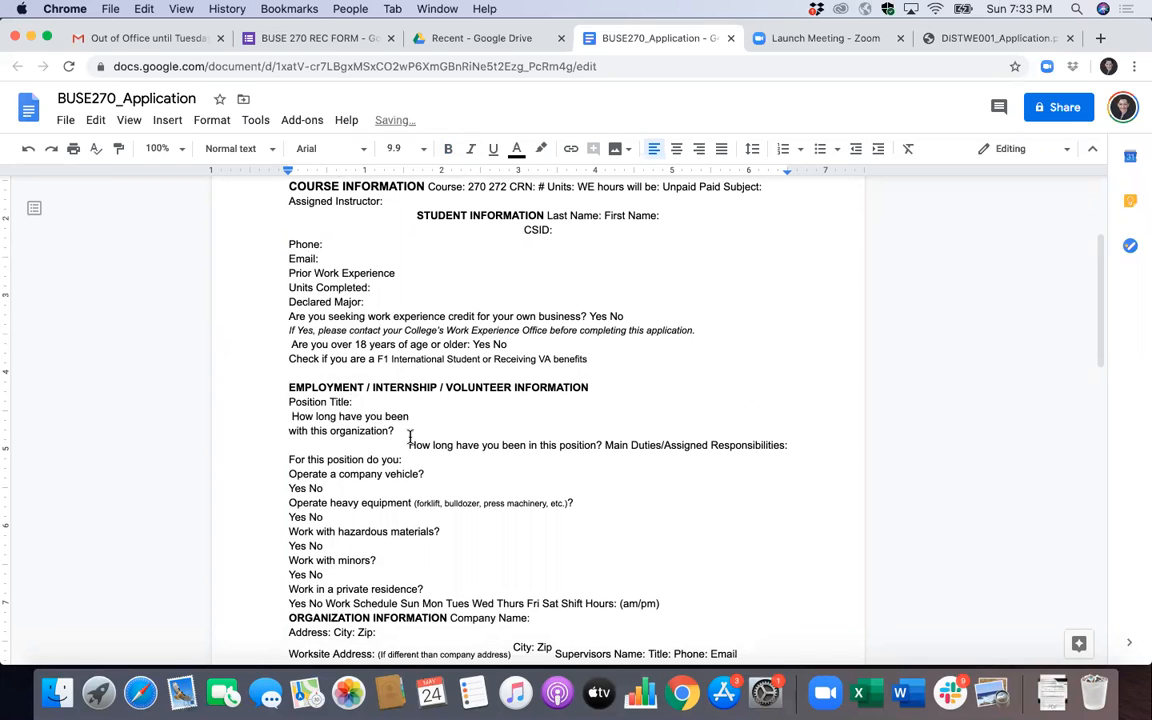
# - Move "Main Duties/Assigned Responsibilities:" to its own line and left-align it together with the "How long have you been in this position?" line
pyautogui.click(604, 445)
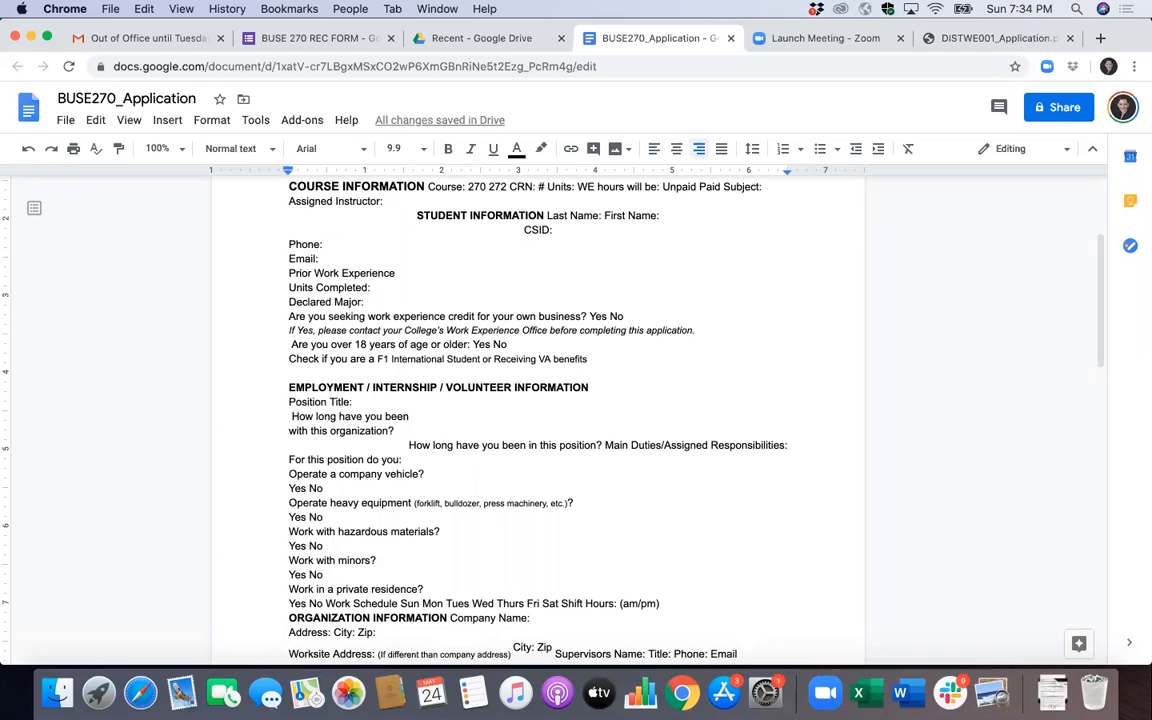
pyautogui.press('Return')
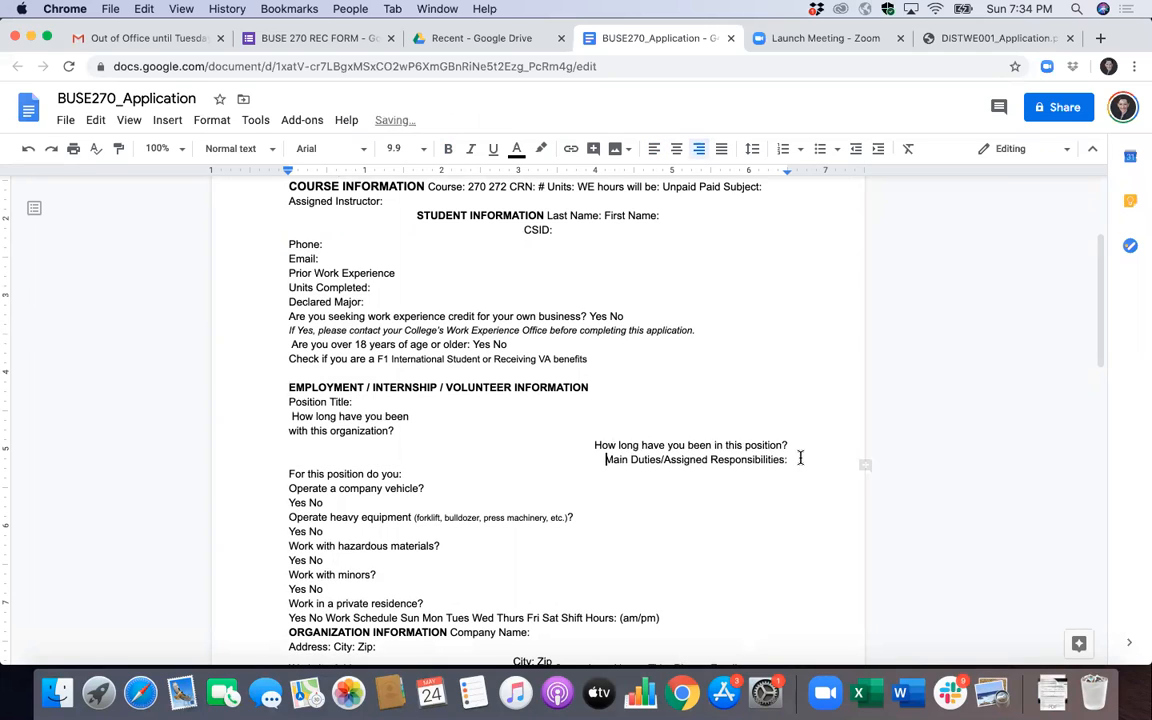
pyautogui.moveTo(797, 459); pyautogui.dragTo(563, 432)
pyautogui.click(654, 148)
pyautogui.click(620, 370)
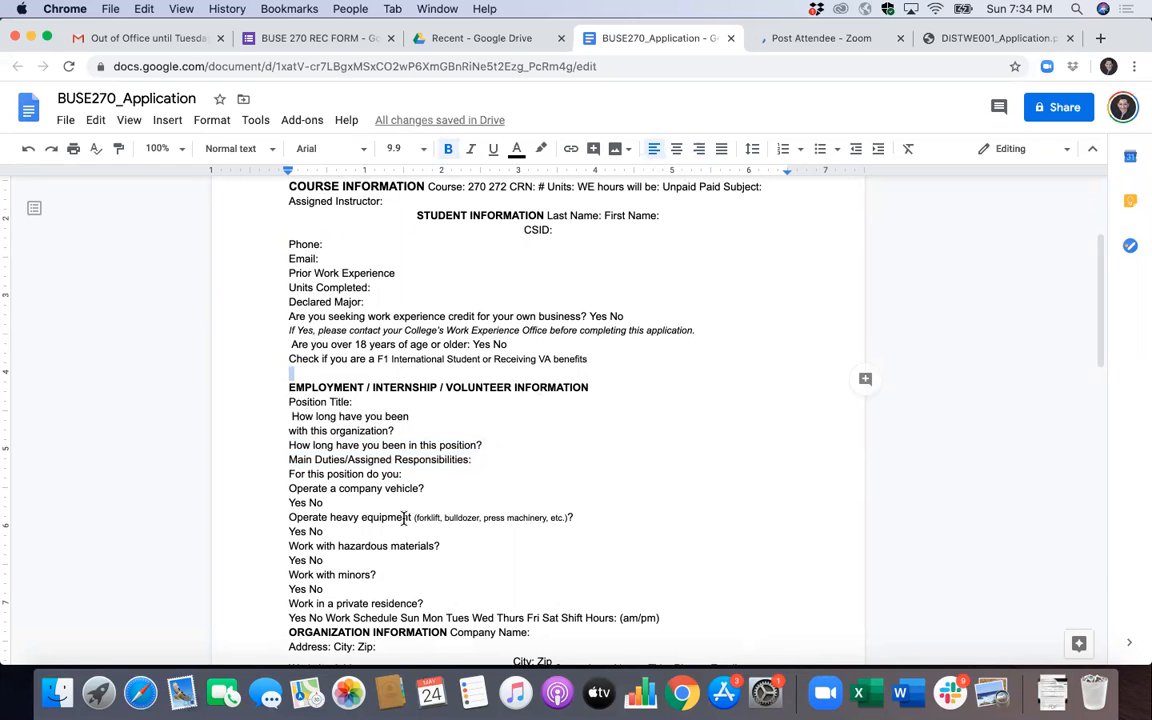
# - Start a new line at "Work Schedule" after the private residence question's Yes No options
pyautogui.scroll(-4, 405, 517)
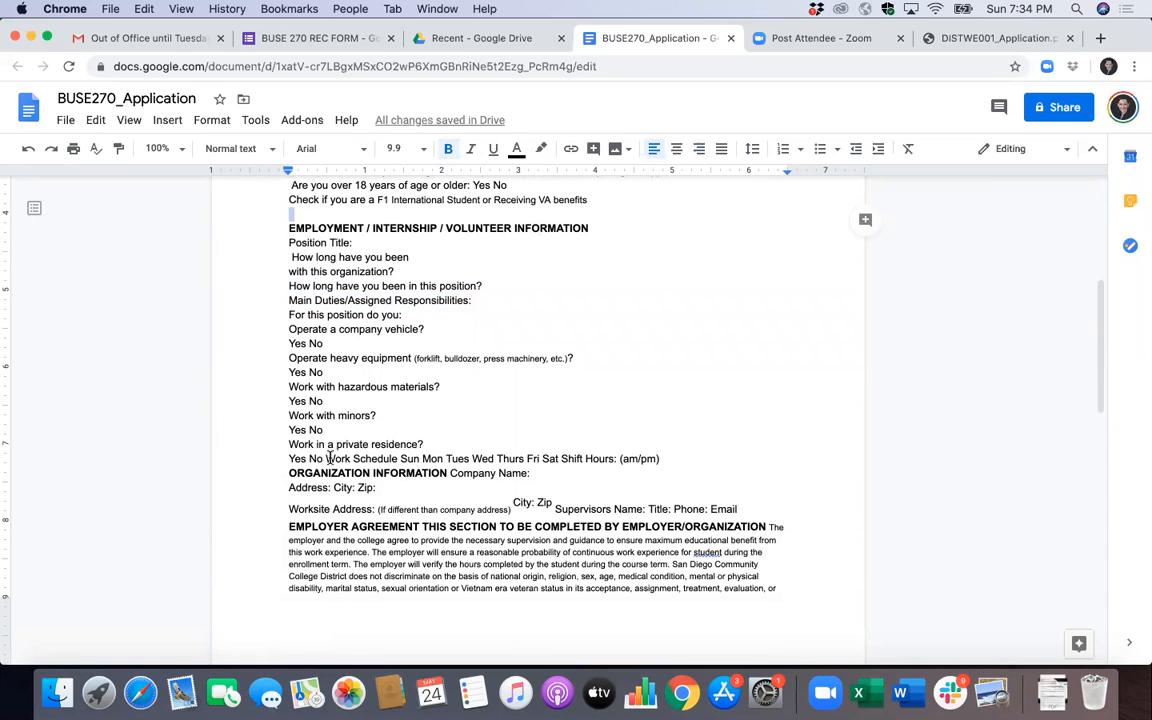
pyautogui.click(329, 458)
pyautogui.press('Return')
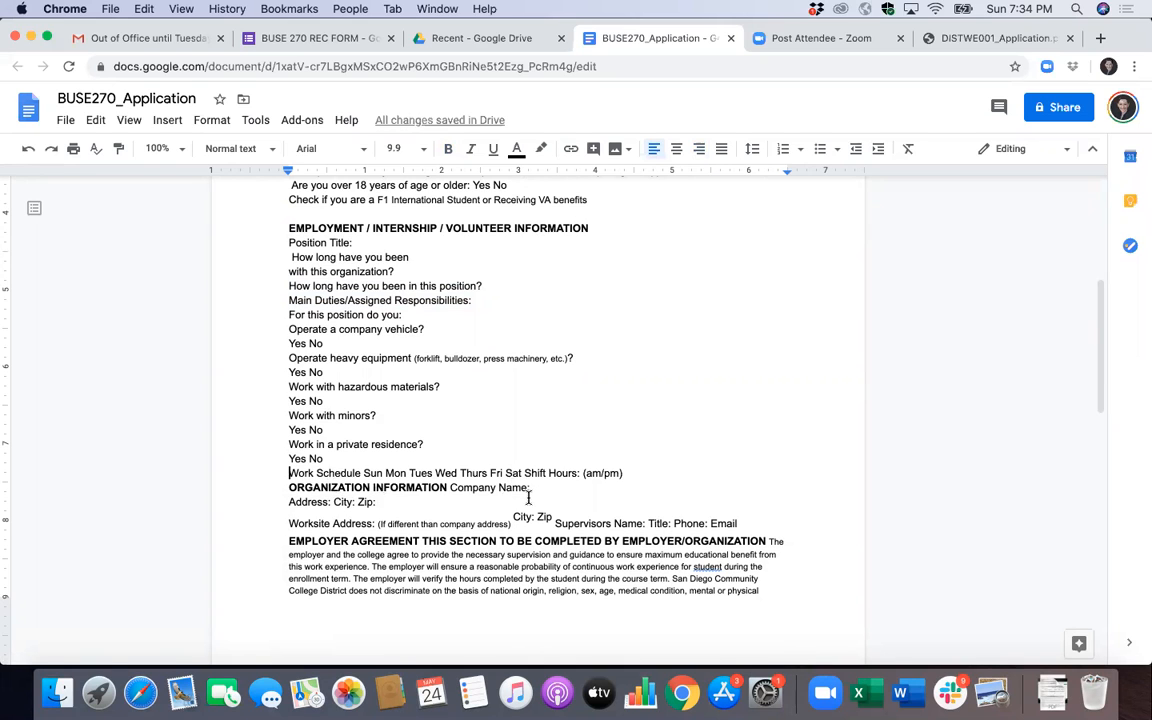
pyautogui.scroll(4, 760, 436)
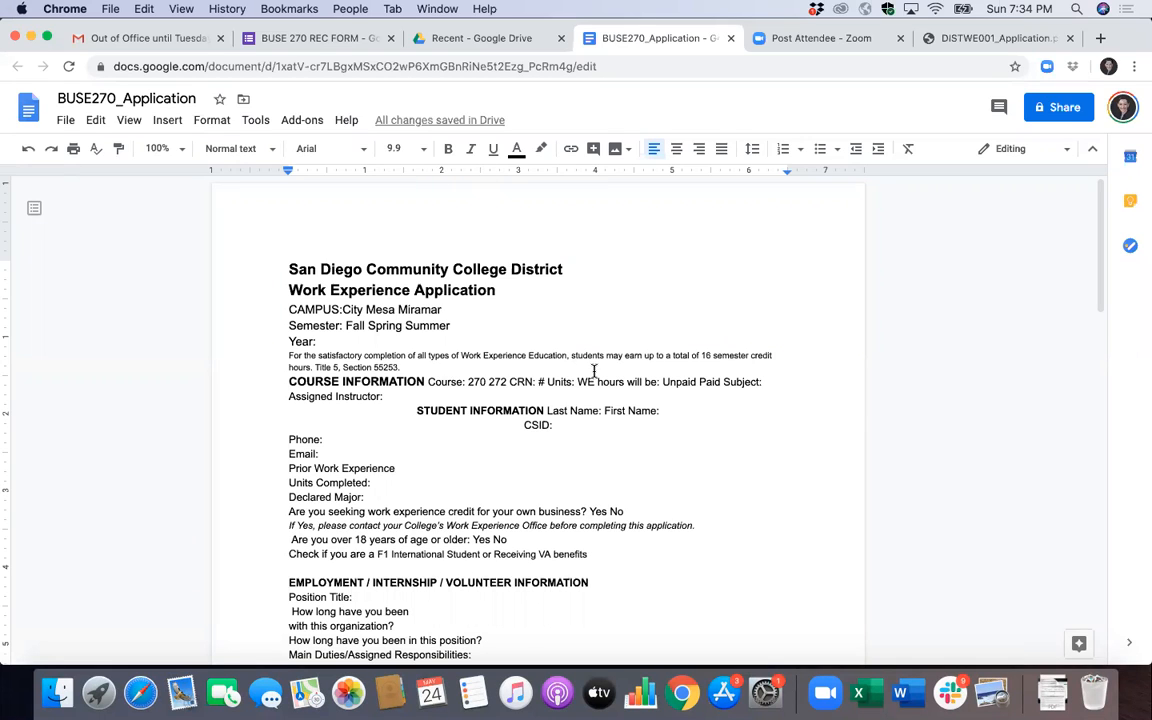
# - Switch to the BUSE 270 REC FORM in Google Forms and open the G Suite Marketplace of Forms add-ons
pyautogui.click(314, 64)
pyautogui.click(310, 40)
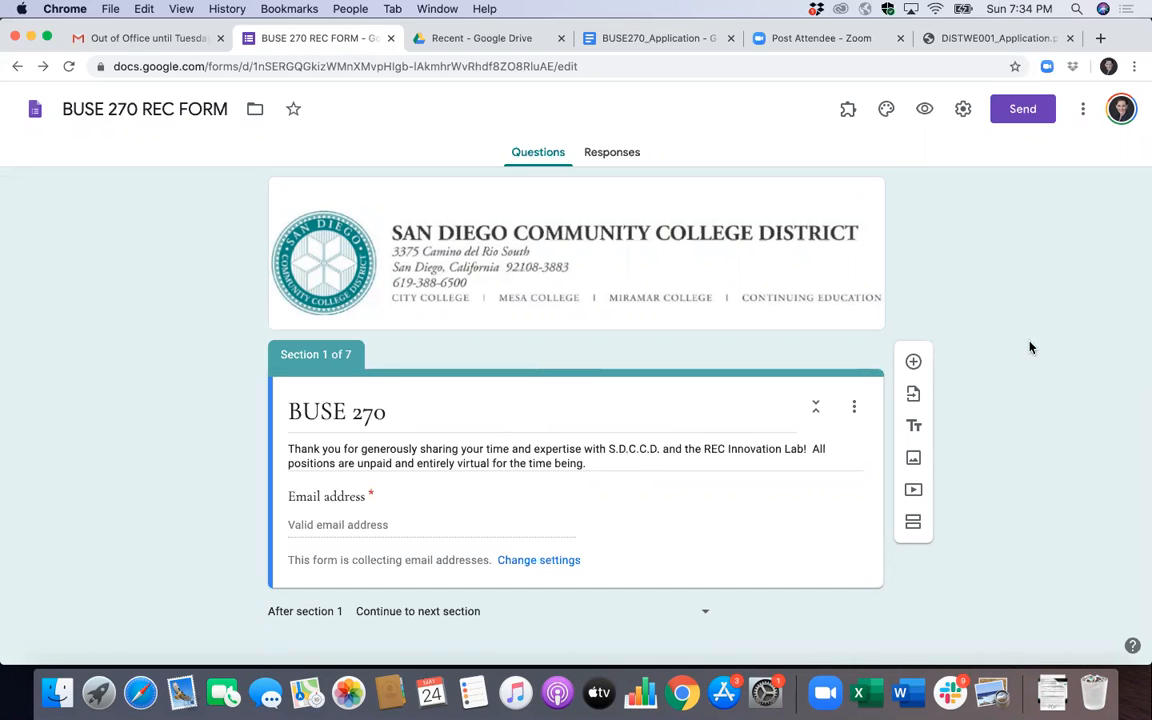
pyautogui.click(848, 113)
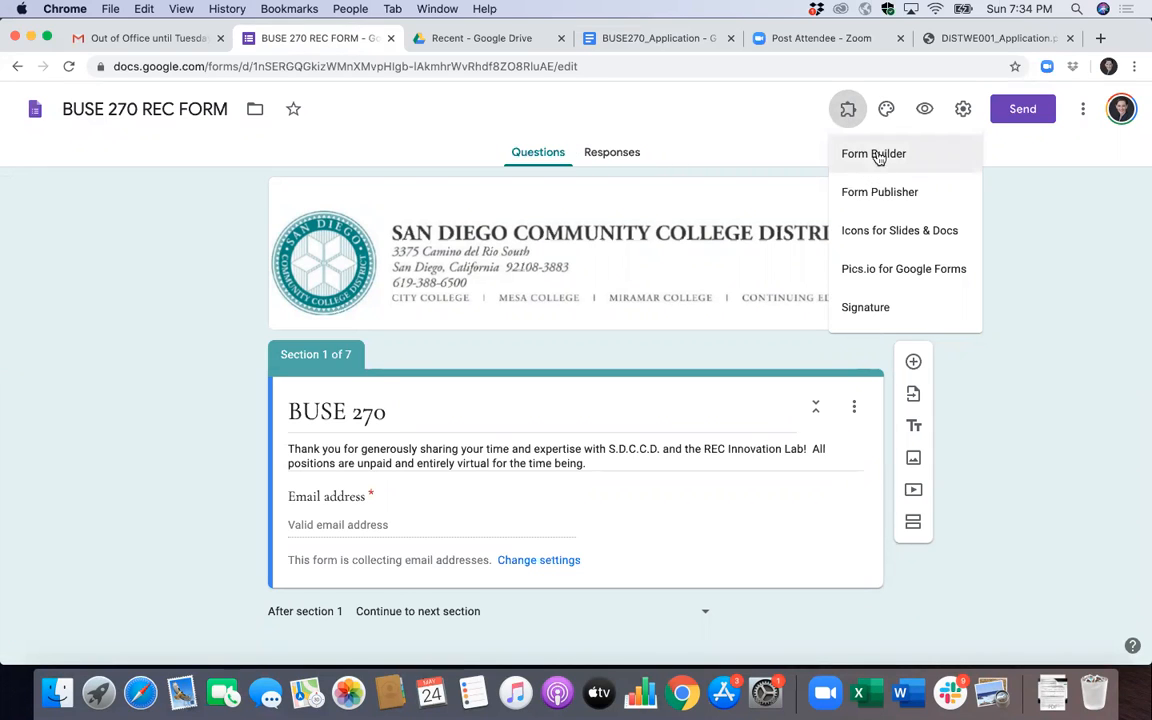
pyautogui.click(1085, 119)
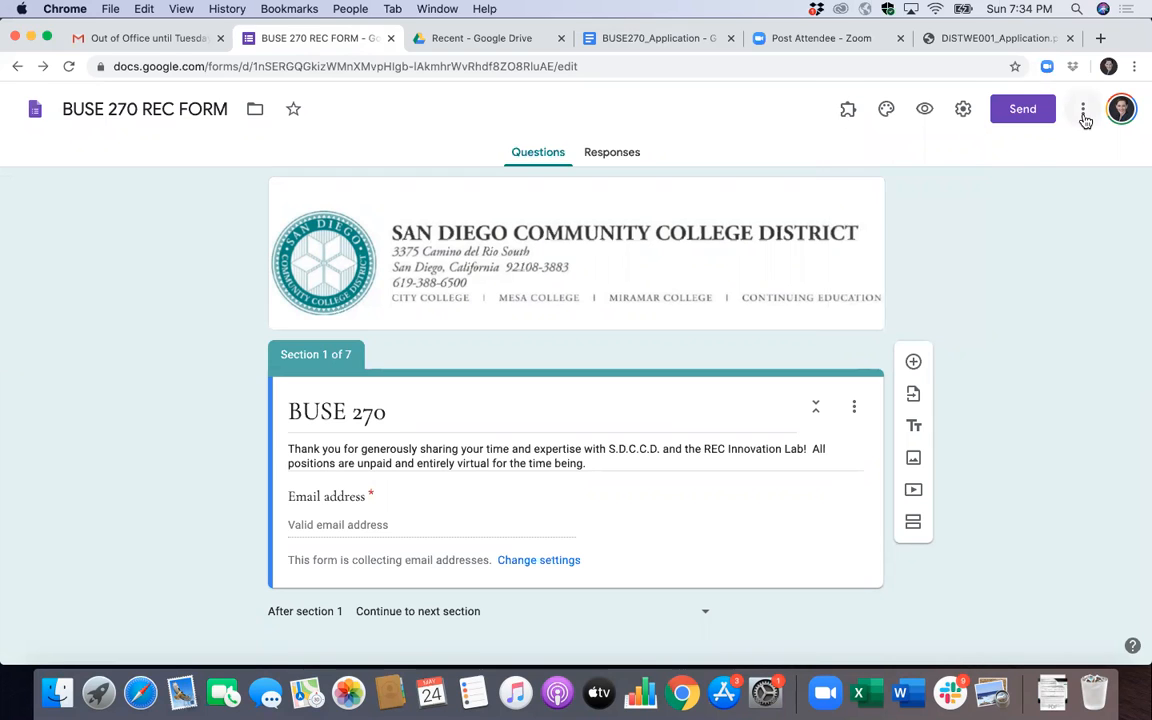
pyautogui.click(1083, 110)
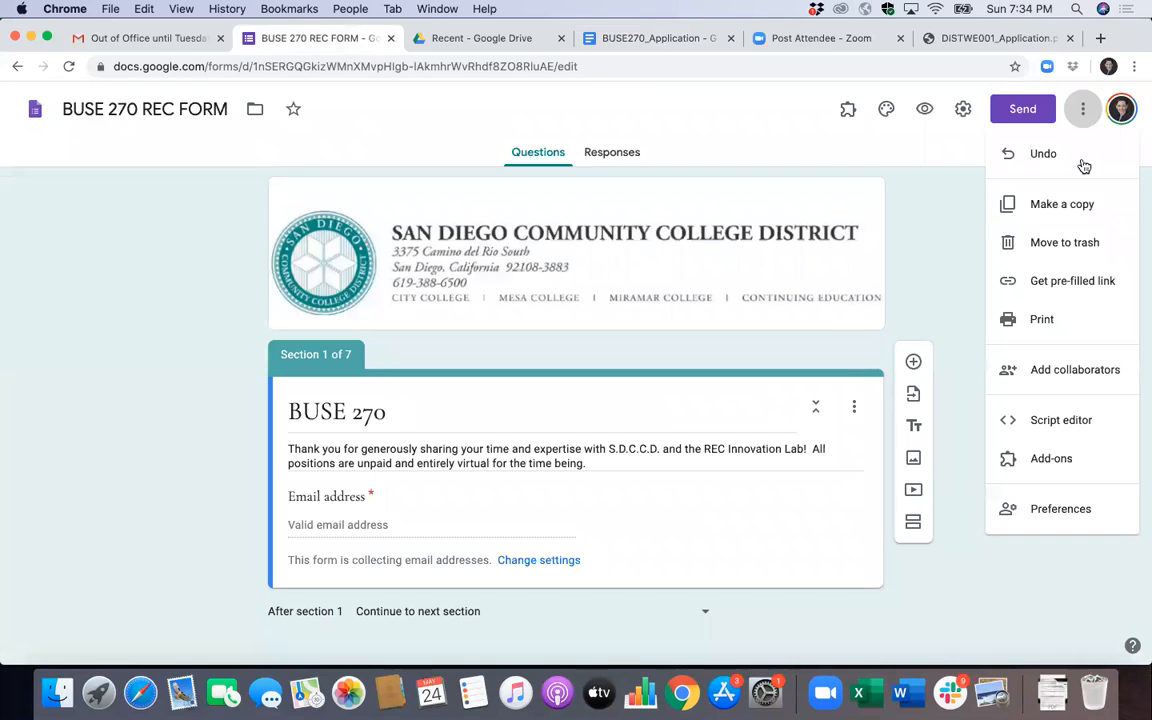
pyautogui.click(1027, 390)
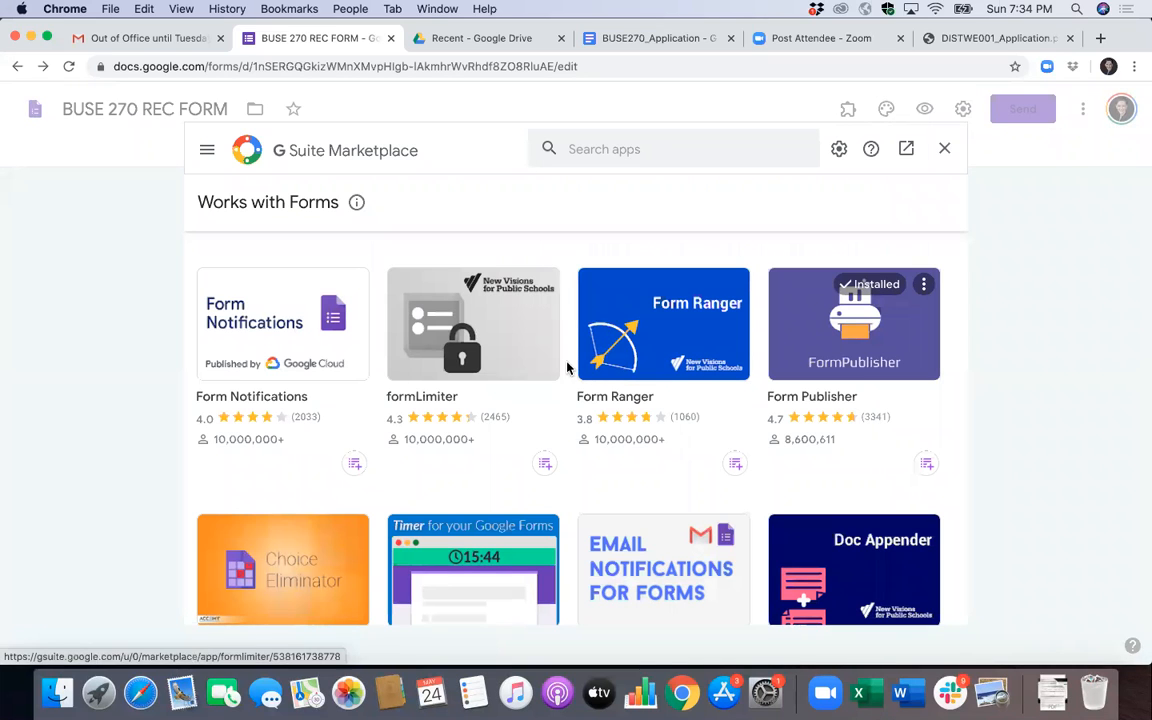
# - Look through the Forms add-ons in the marketplace for Form Builder and close the marketplace
pyautogui.scroll(-2, 568, 368)
pyautogui.scroll(-2, 568, 368)
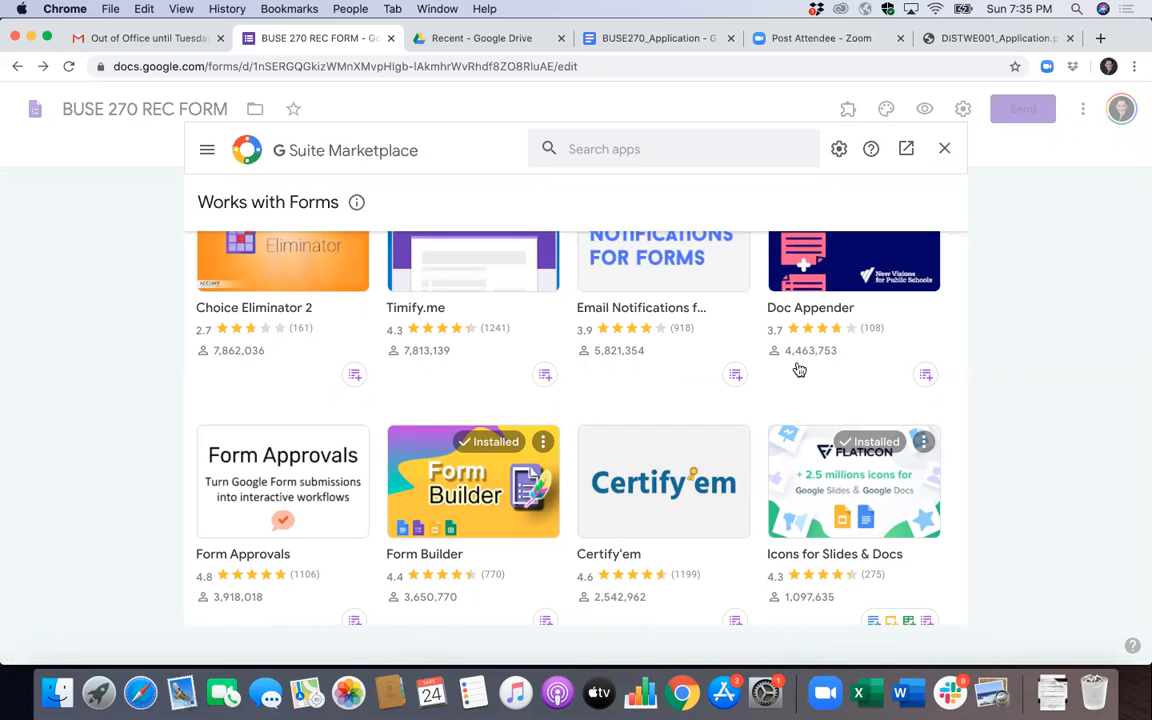
pyautogui.scroll(5, 799, 370)
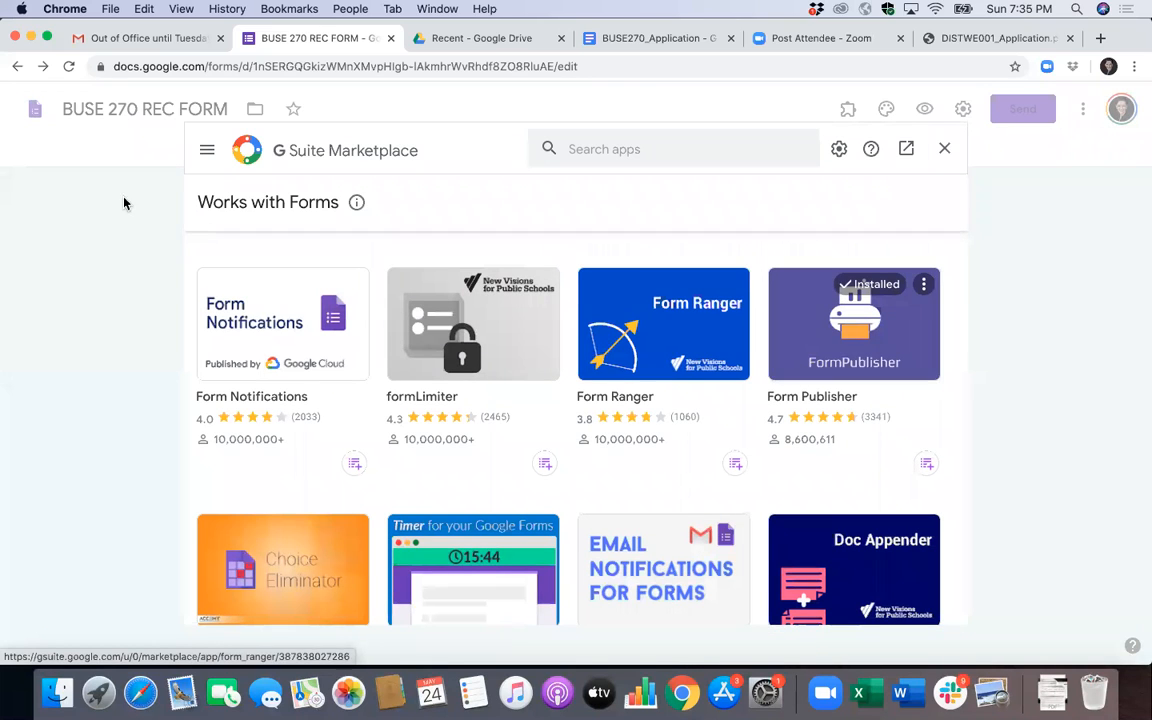
pyautogui.click(944, 148)
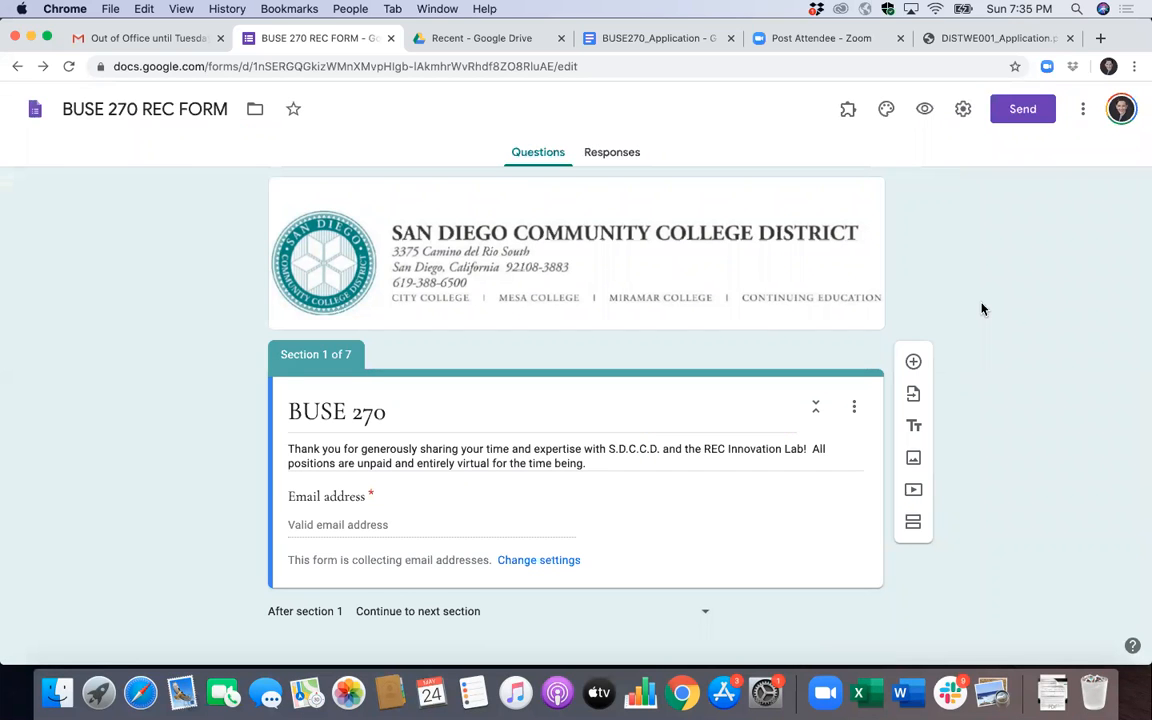
# - Check the options offered by the Form Builder and Form Publisher add-ons, closing each dialog
pyautogui.click(849, 128)
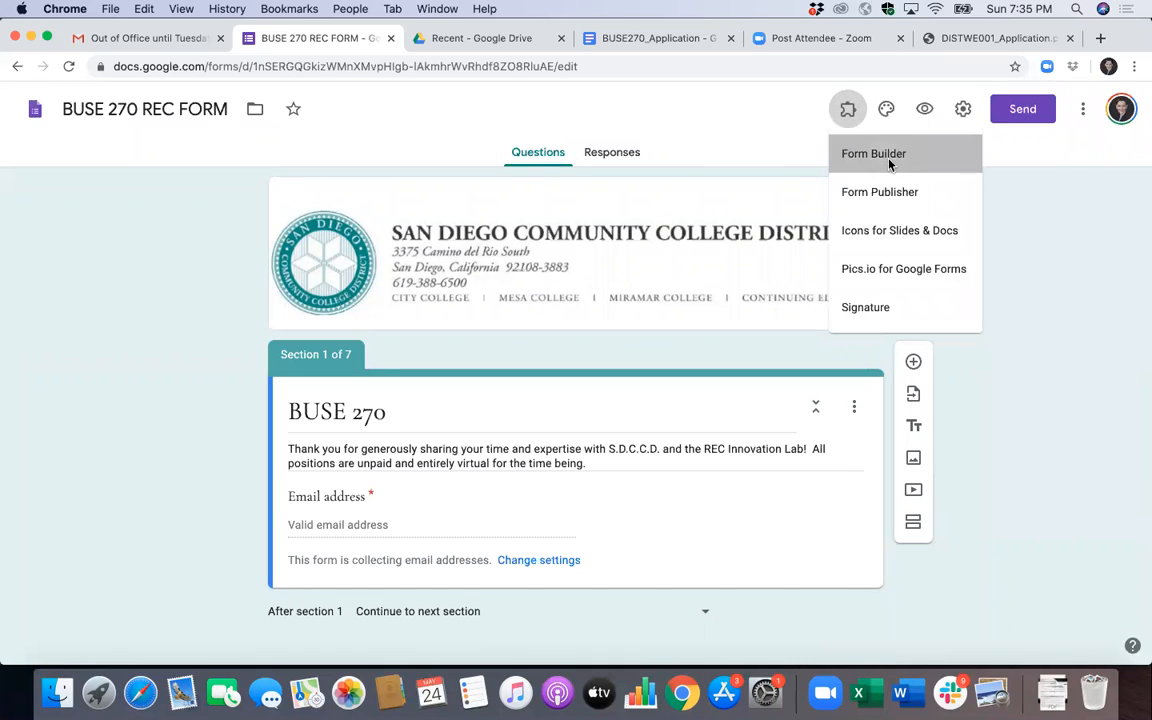
pyautogui.click(887, 160)
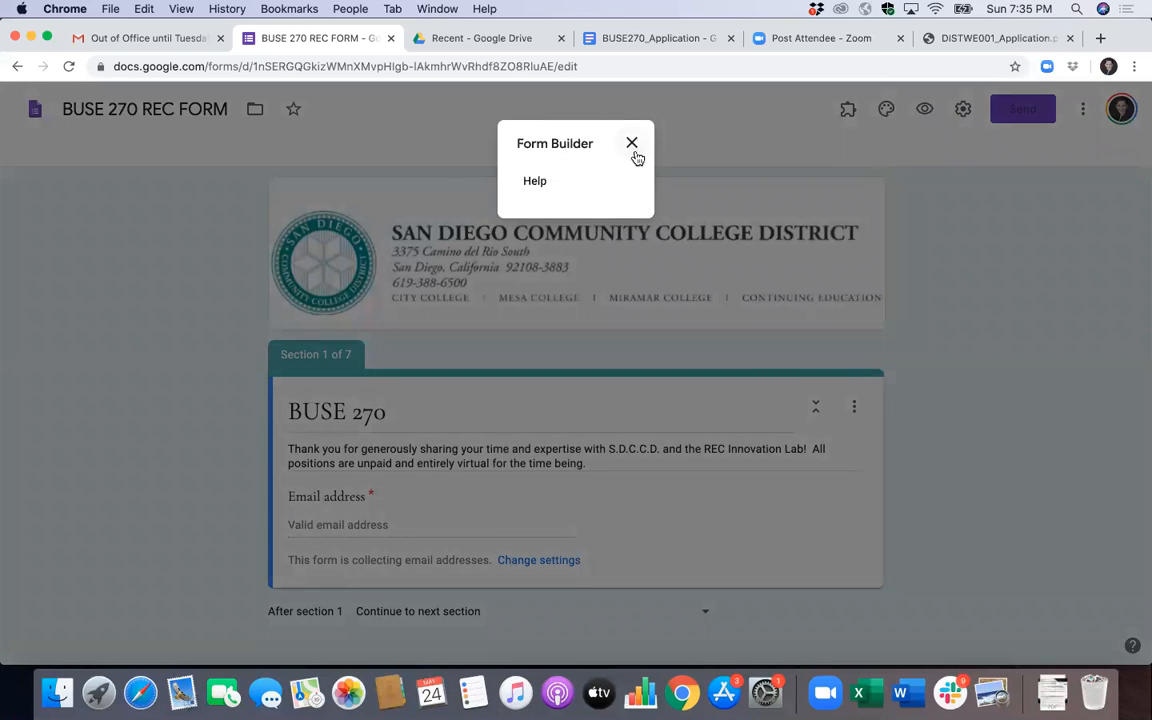
pyautogui.click(632, 145)
pyautogui.click(852, 116)
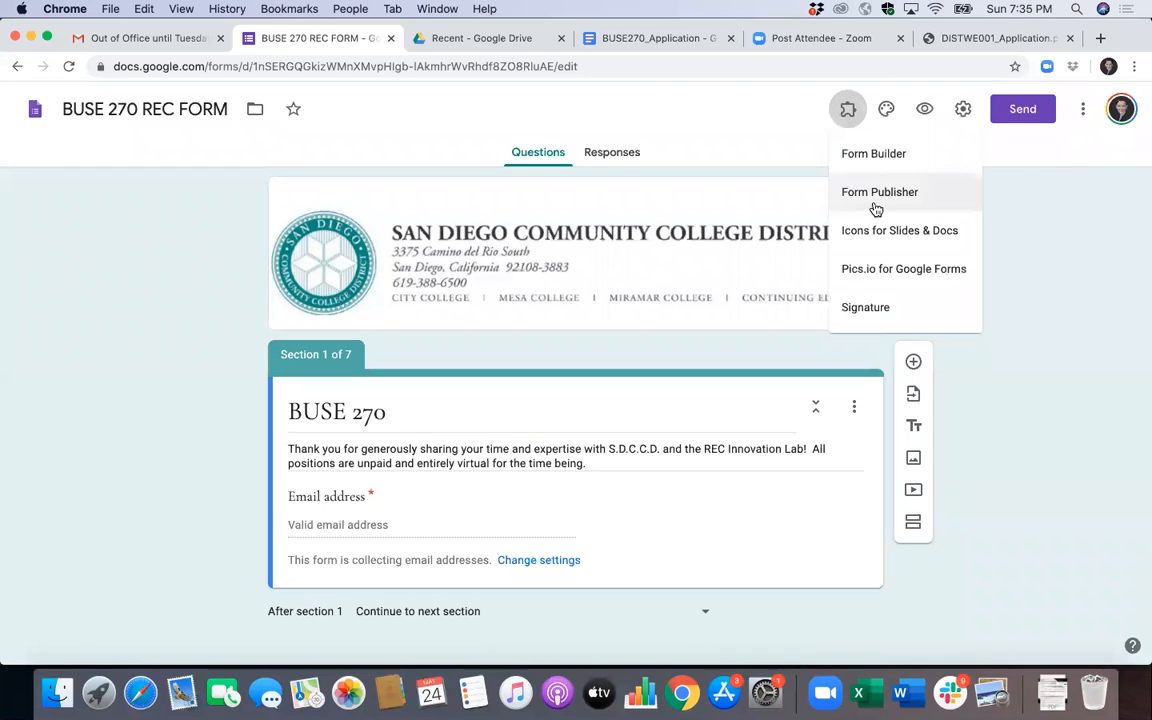
pyautogui.click(872, 200)
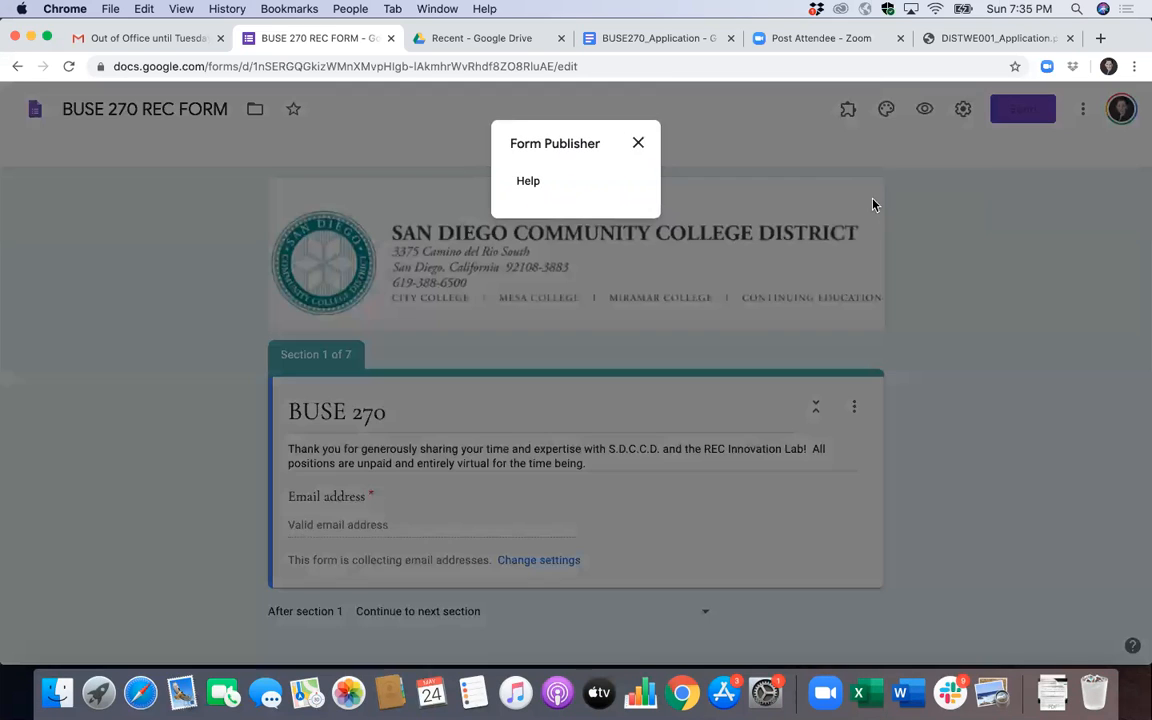
pyautogui.click(638, 143)
# - Read the getting-started help of the Form Builder add-on and close it
pyautogui.click(850, 113)
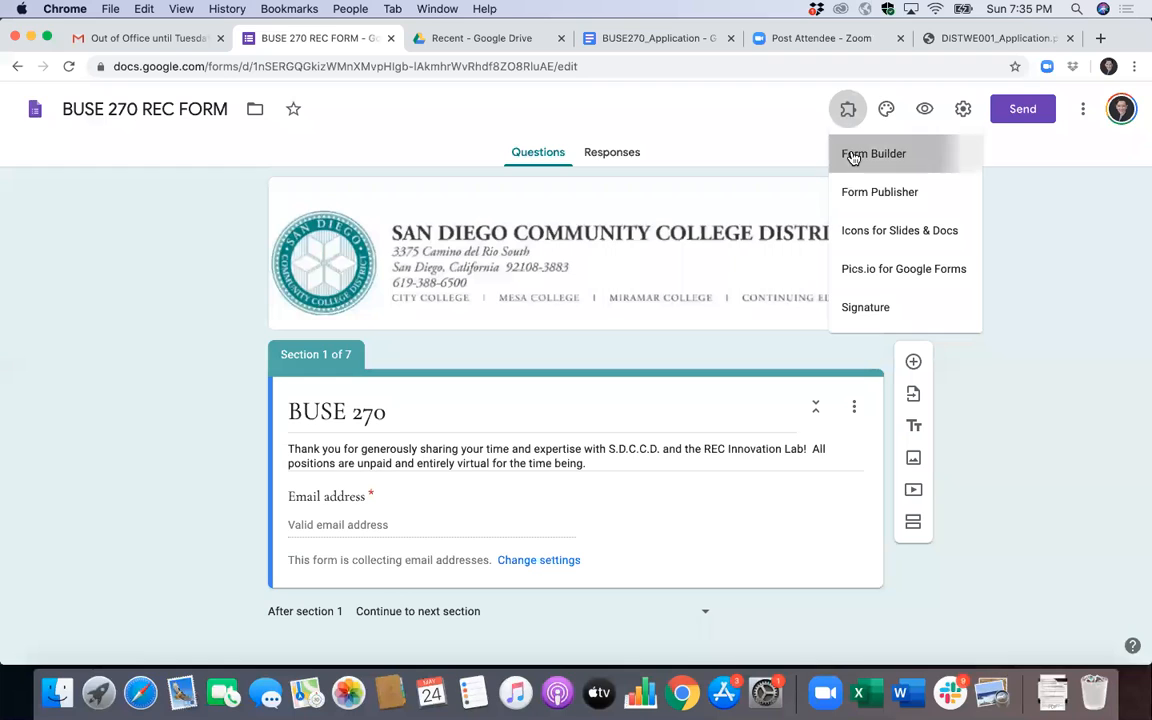
pyautogui.click(851, 153)
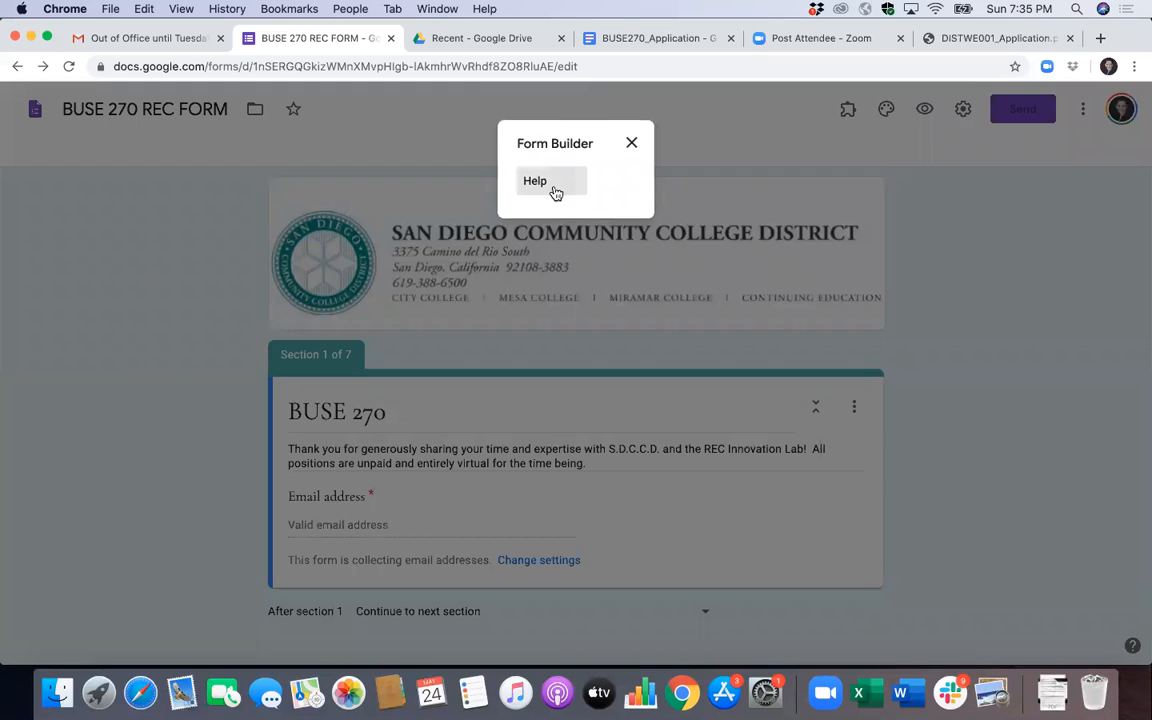
pyautogui.click(553, 186)
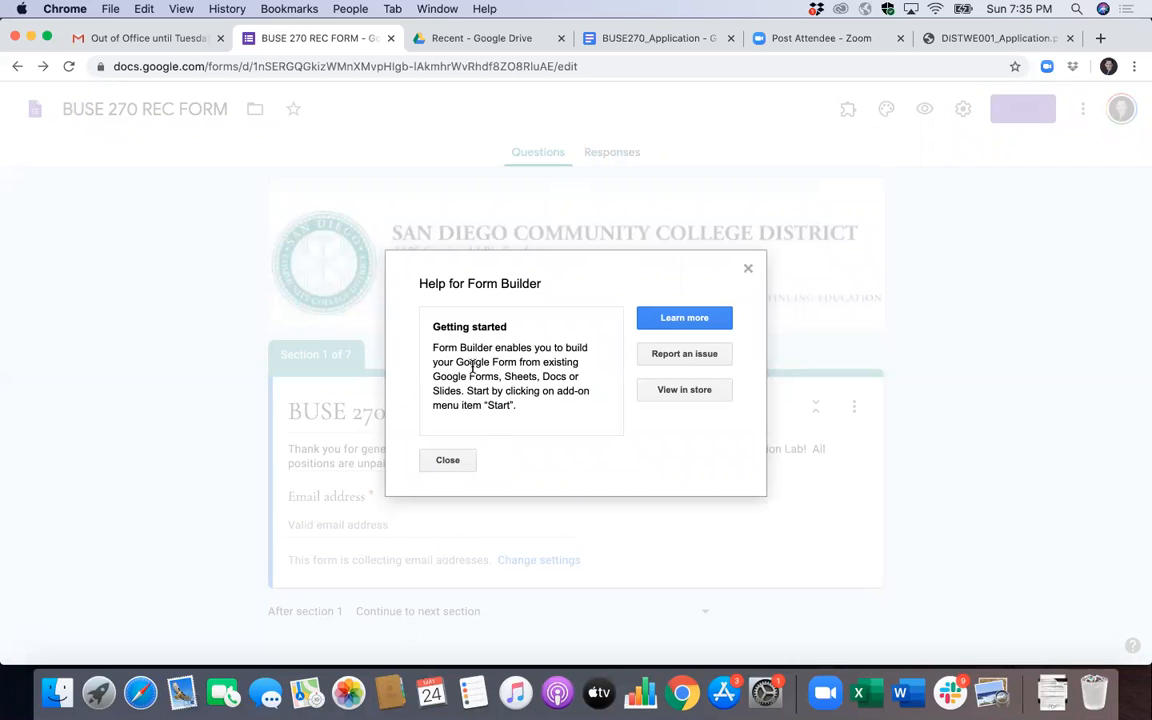
pyautogui.click(747, 269)
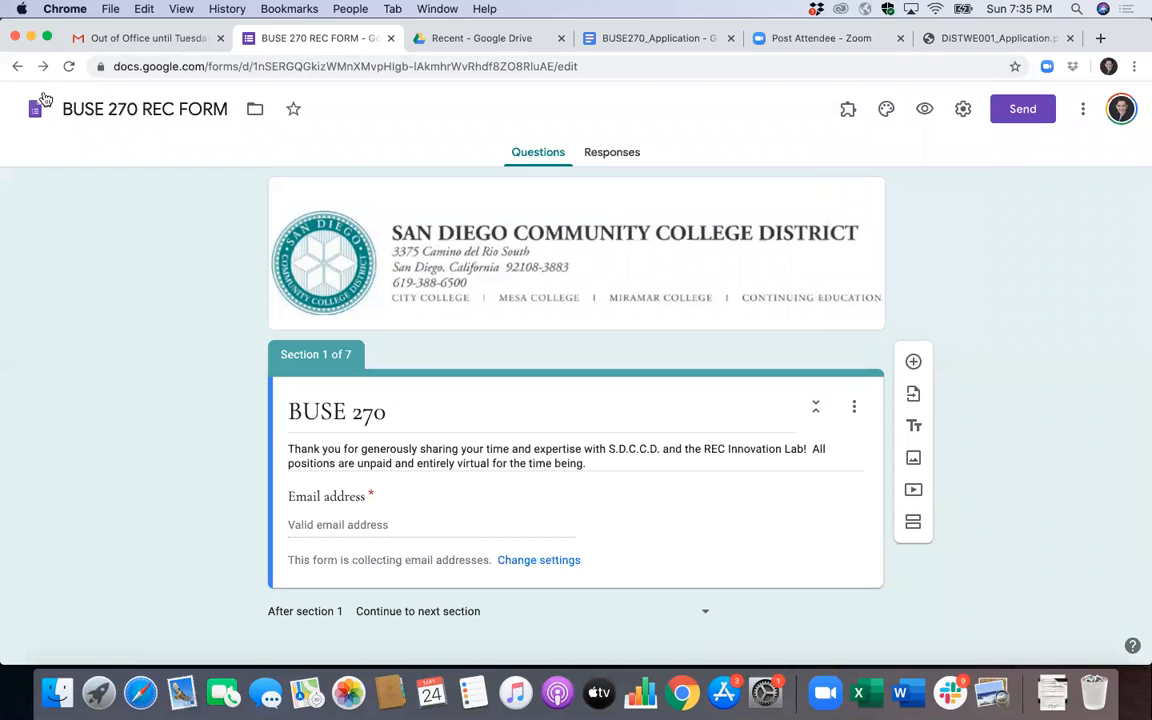
# - Reload the BUSE 270 REC FORM and try to start the Form Builder add-on
pyautogui.click(75, 67)
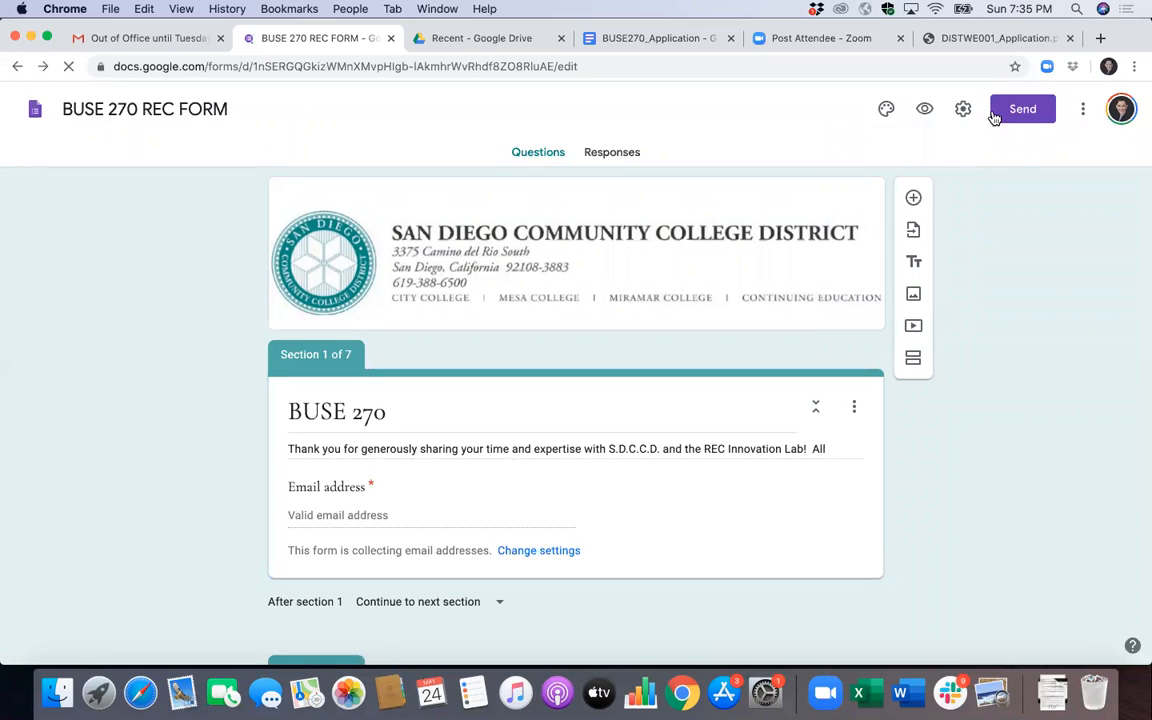
pyautogui.click(848, 110)
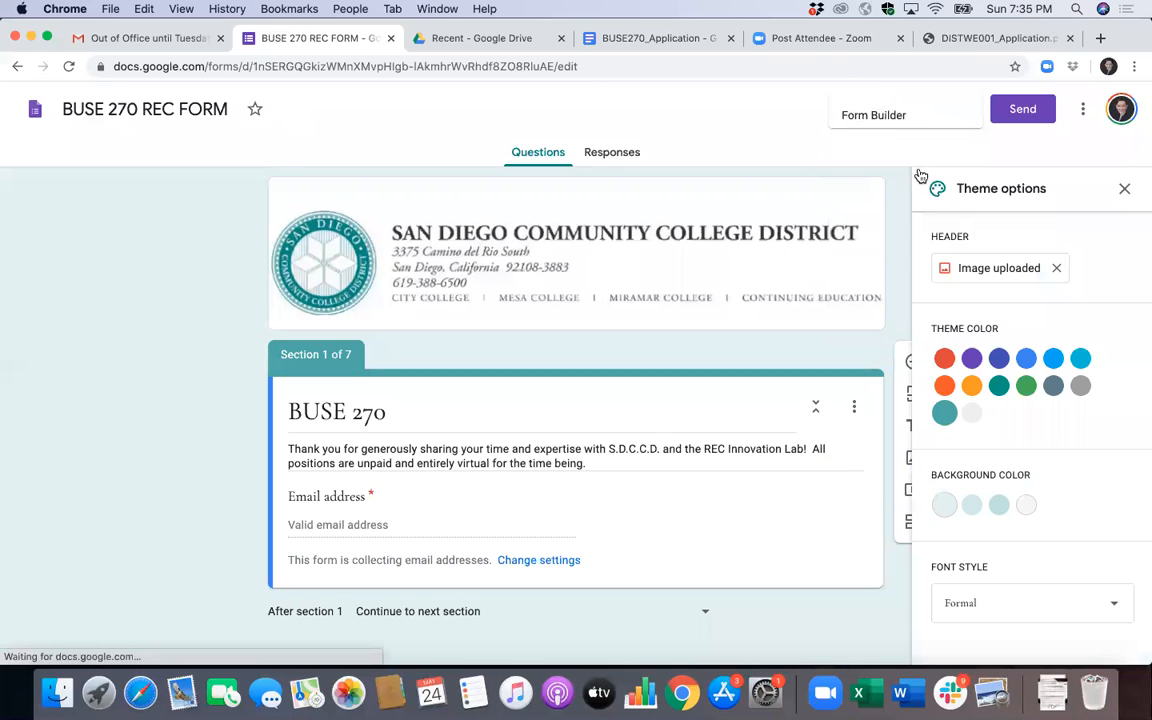
pyautogui.click(769, 174)
pyautogui.click(848, 110)
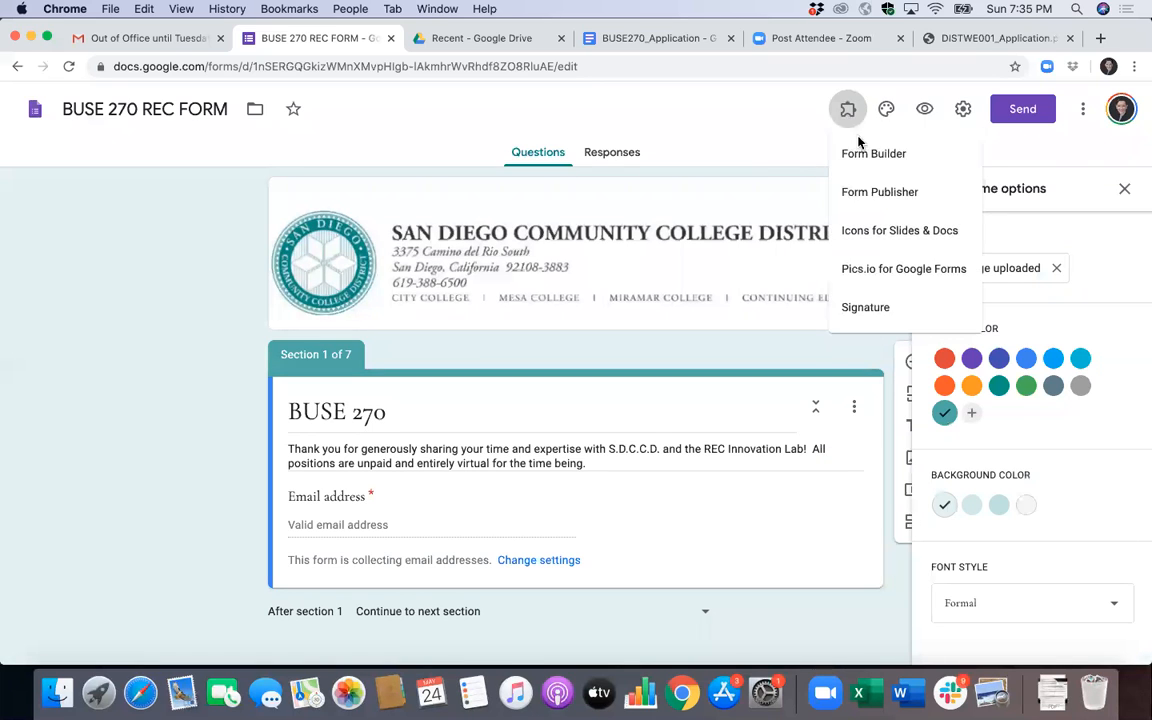
pyautogui.click(850, 152)
pyautogui.click(1124, 188)
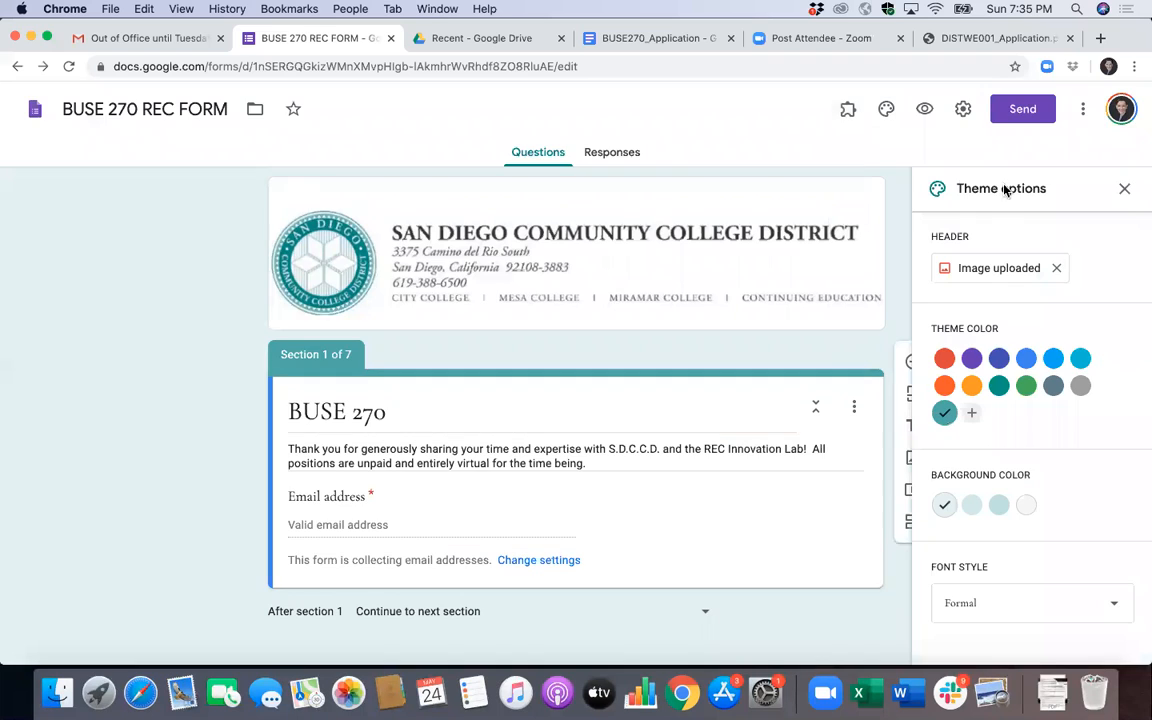
# - Open Form Builder's import view, dismiss the theme options, and load the BUSE270_Application Google Doc as the source
pyautogui.click(848, 112)
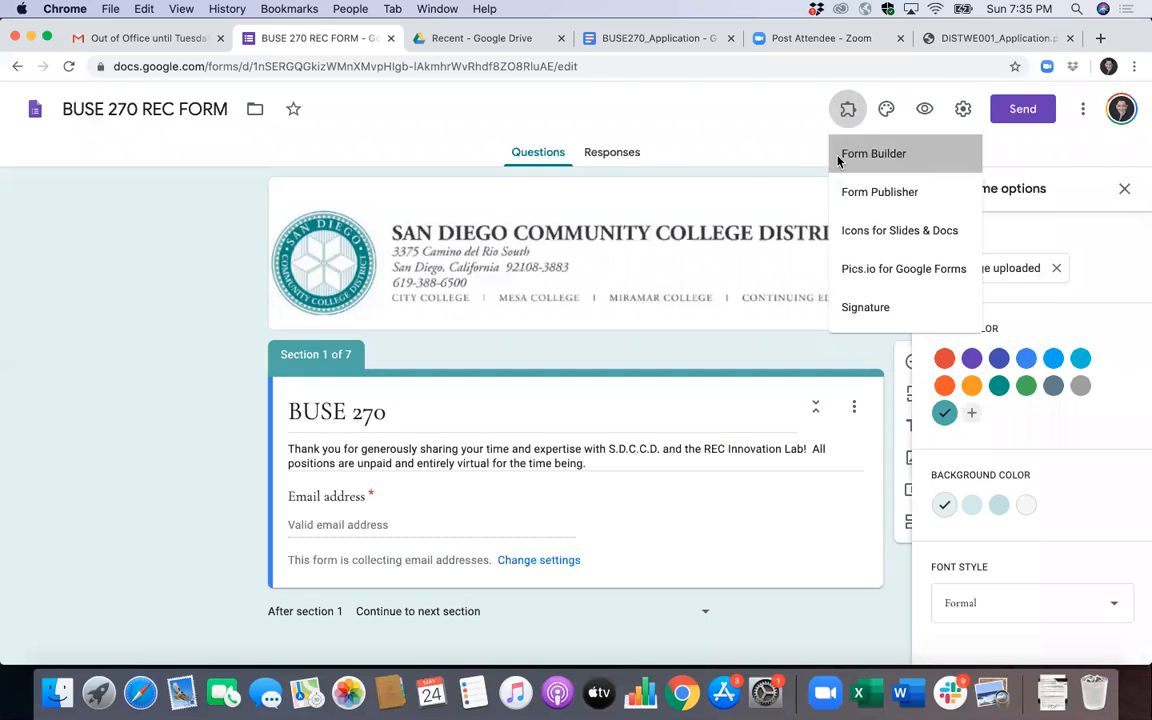
pyautogui.click(838, 150)
pyautogui.click(583, 186)
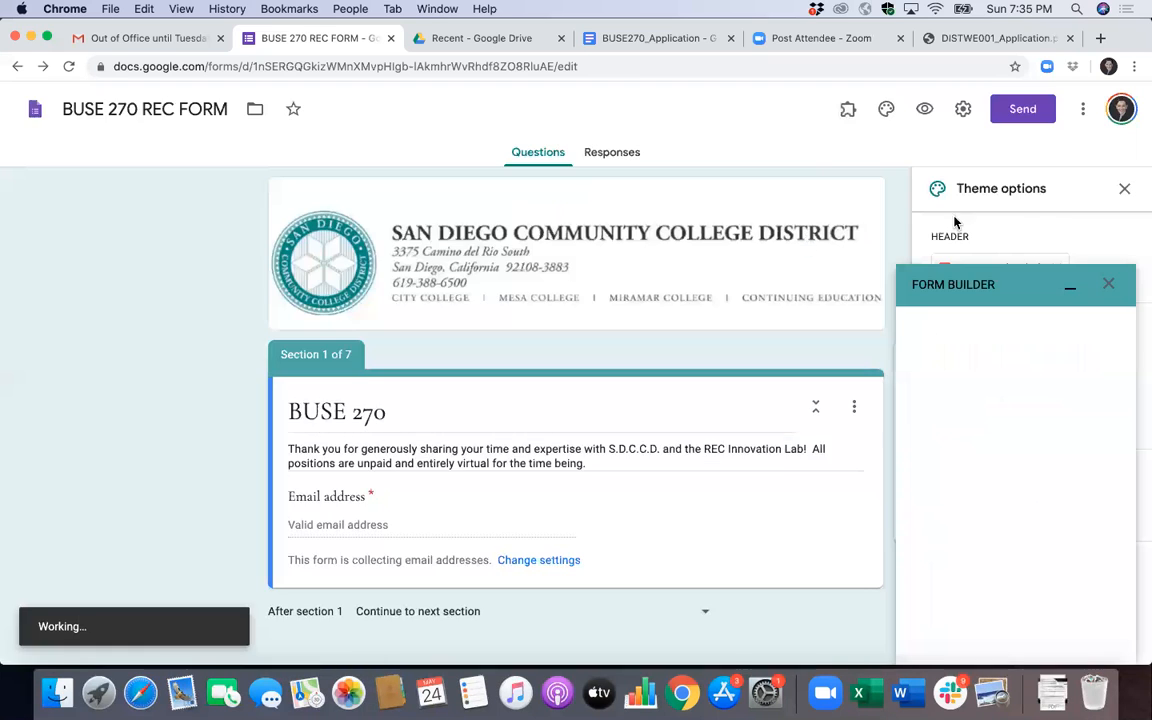
pyautogui.click(1125, 191)
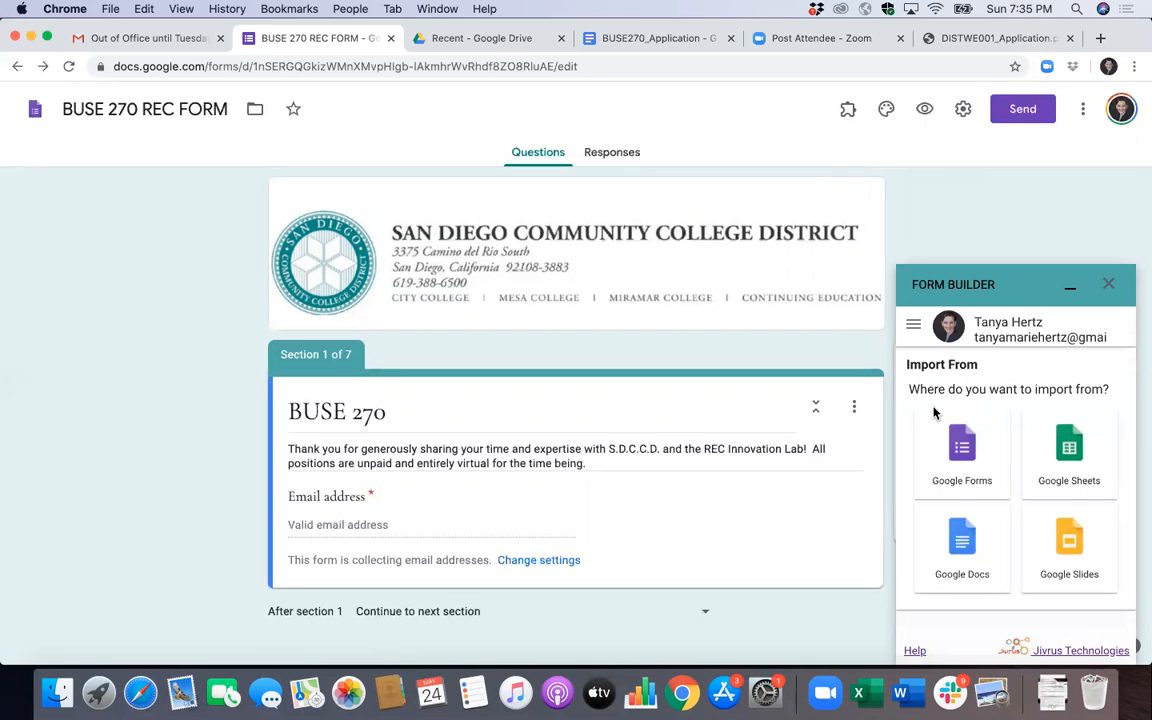
pyautogui.click(962, 540)
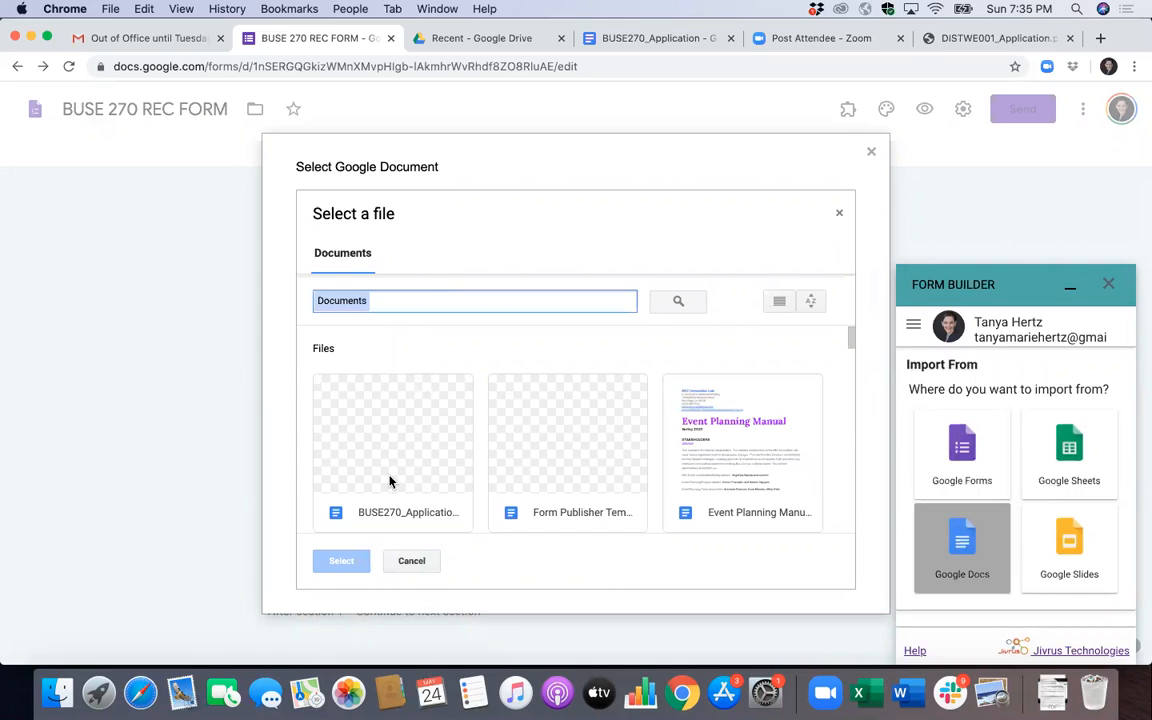
pyautogui.doubleClick(391, 480)
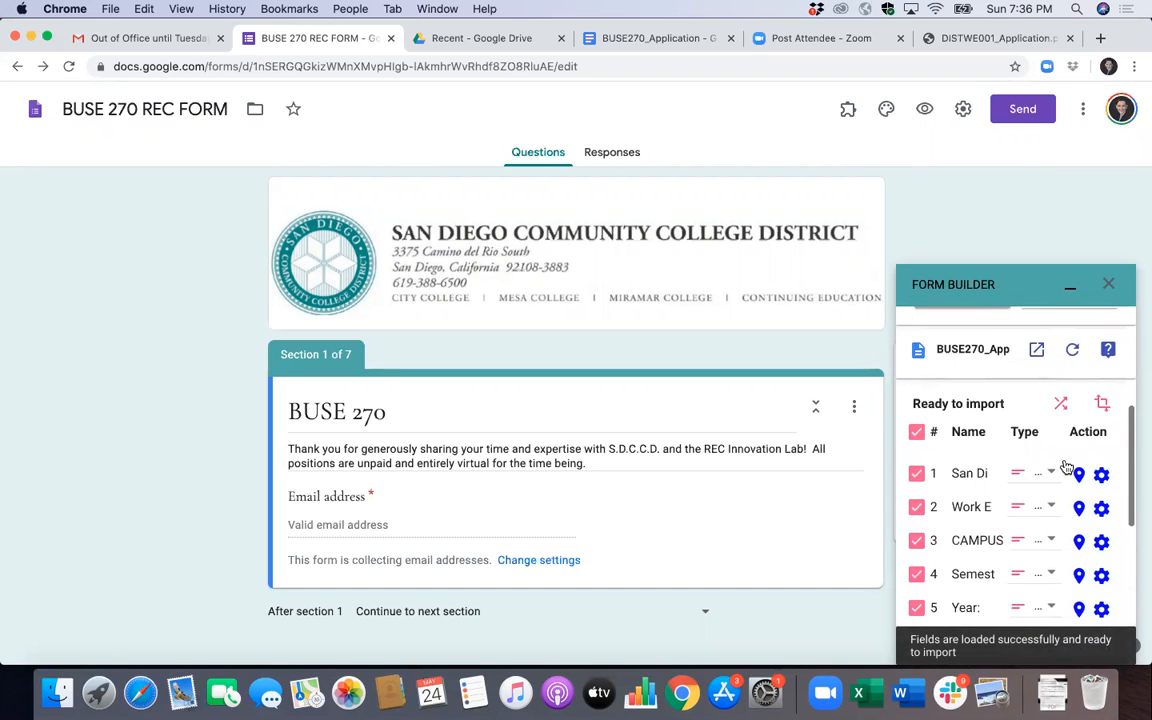
# - Examine the whole list of fields ready to import from the document and the import options below it
pyautogui.scroll(-1, 1067, 468)
pyautogui.scroll(-1, 1067, 468)
pyautogui.scroll(1, 1067, 468)
pyautogui.scroll(5, 1067, 468)
pyautogui.scroll(-3, 1067, 468)
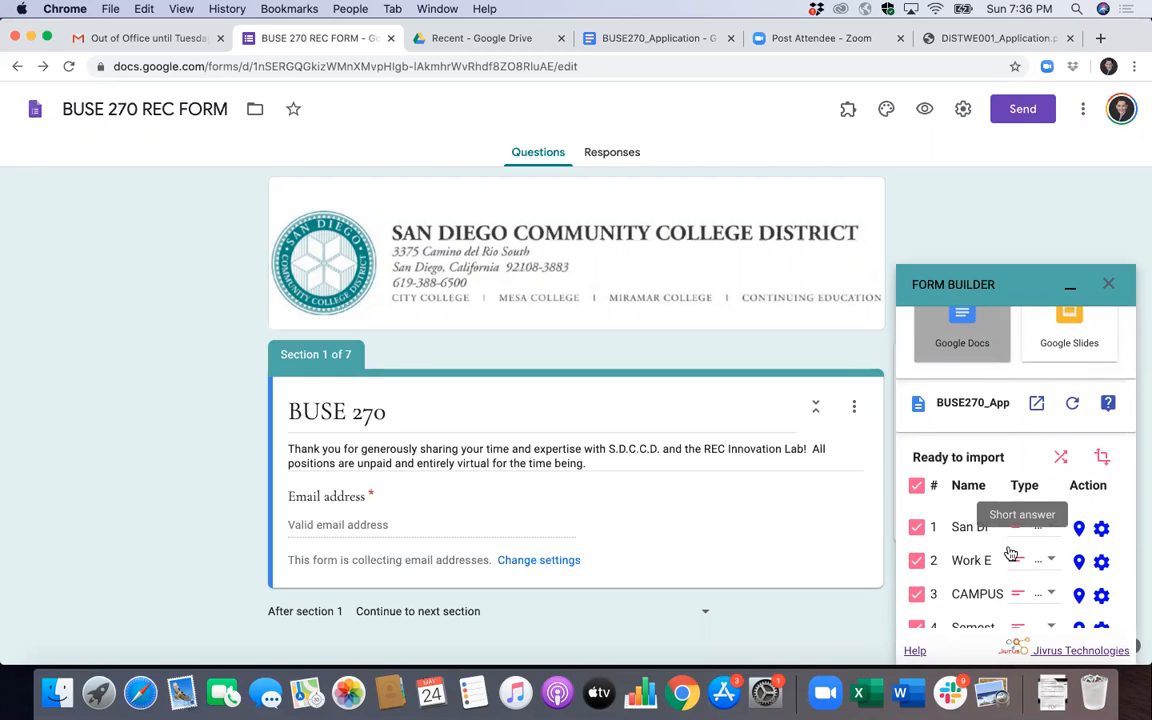
pyautogui.scroll(-1, 1011, 553)
pyautogui.scroll(1, 1011, 553)
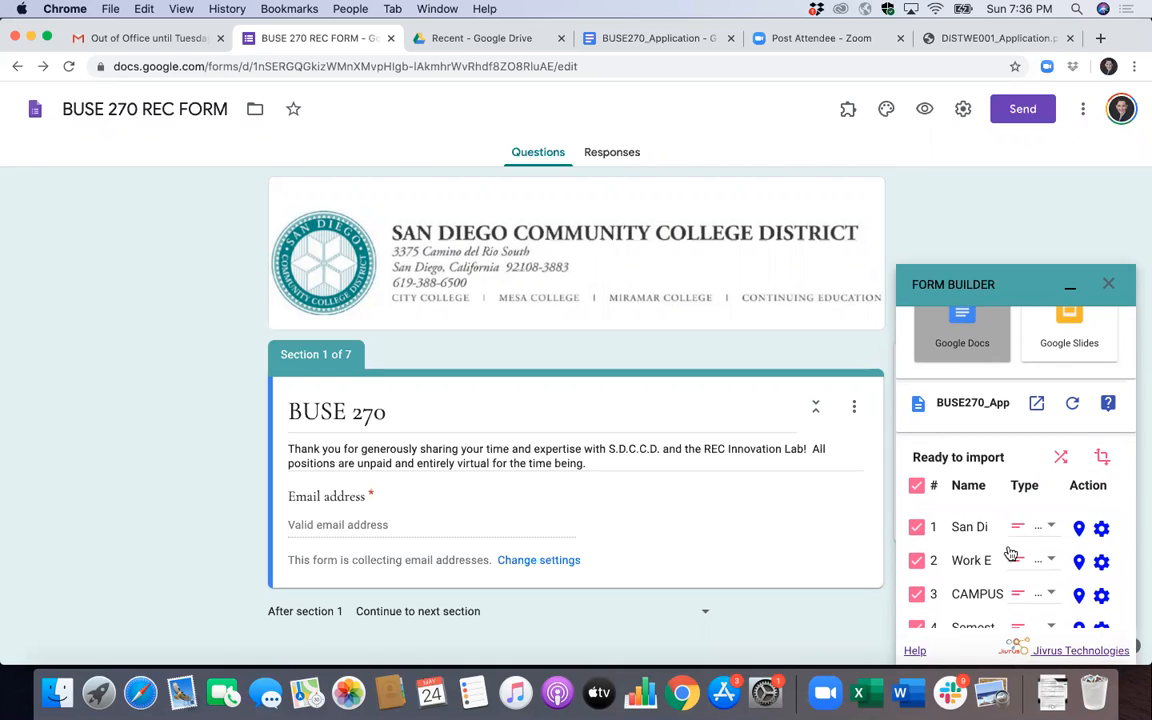
pyautogui.scroll(-6, 1011, 553)
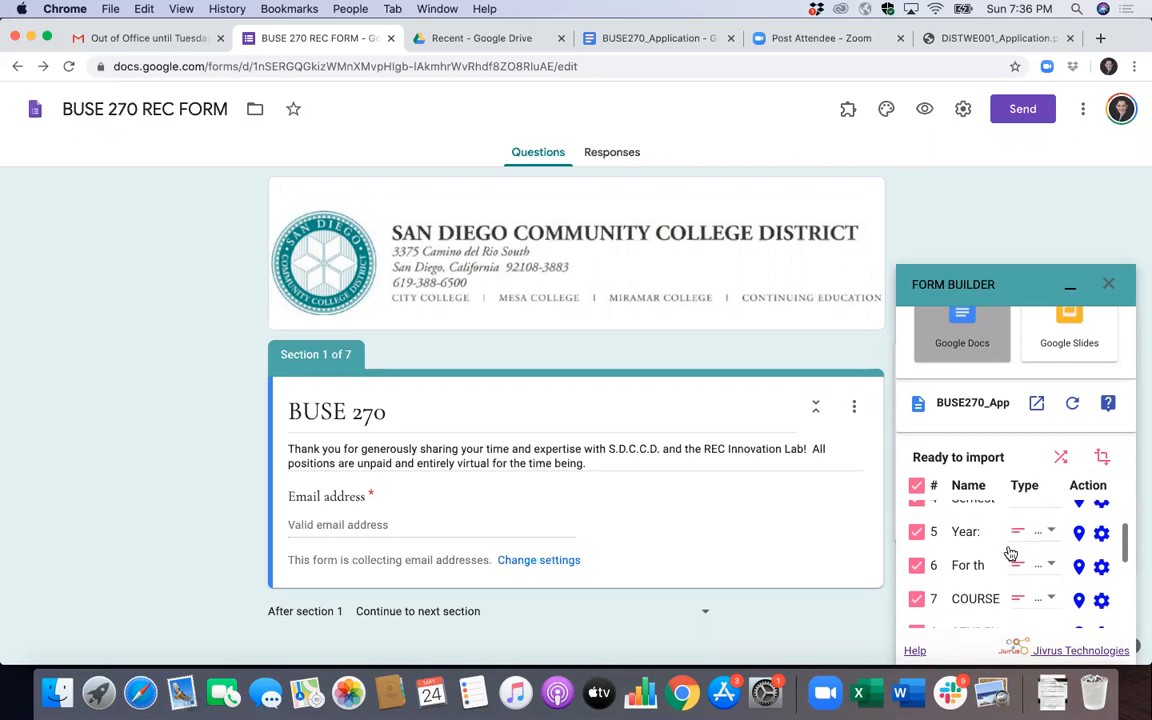
pyautogui.scroll(6, 1011, 553)
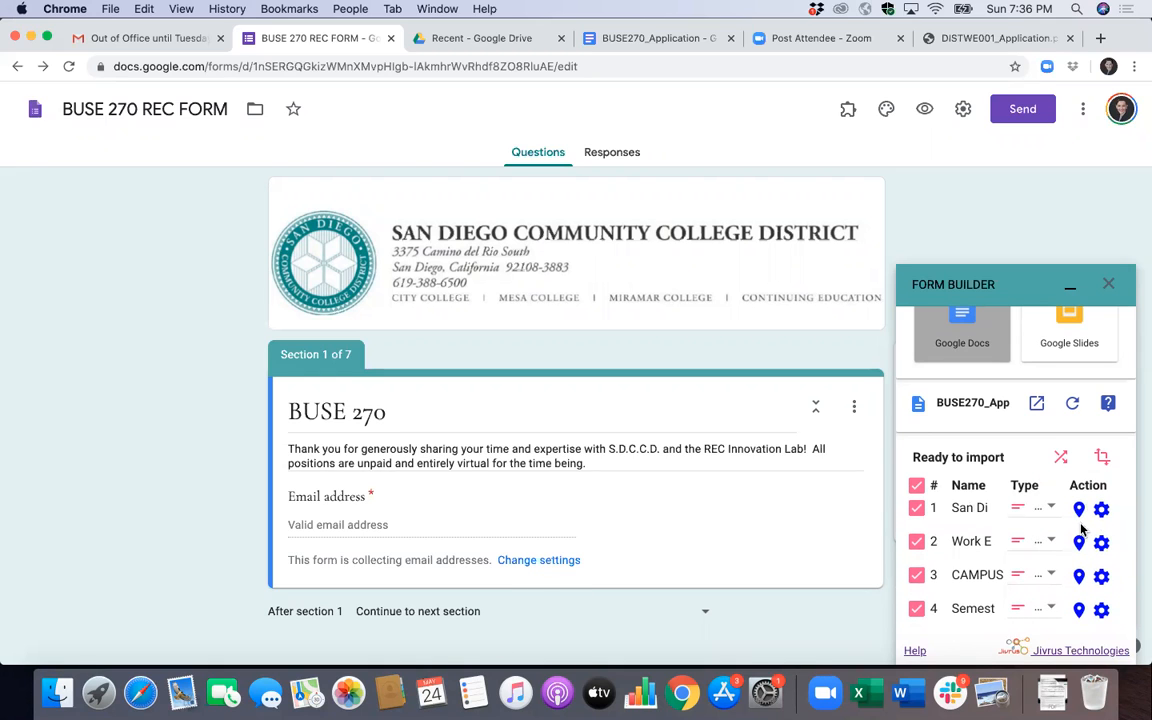
pyautogui.scroll(-15, 1010, 552)
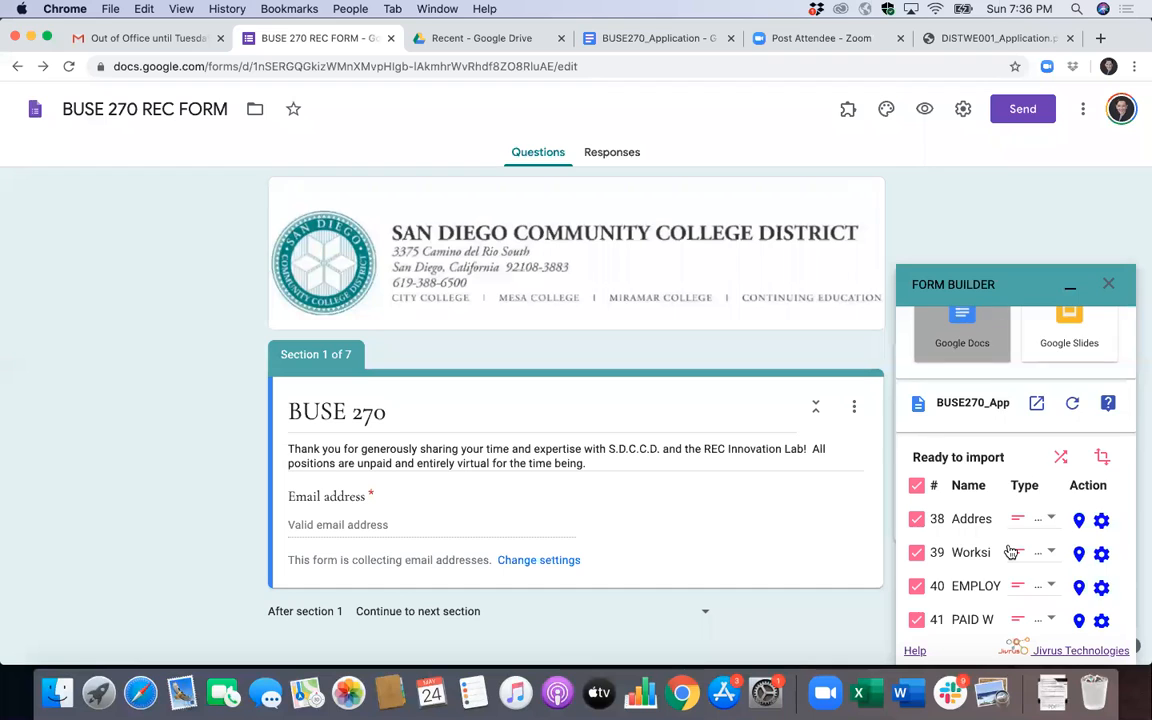
pyautogui.scroll(-2, 1010, 540)
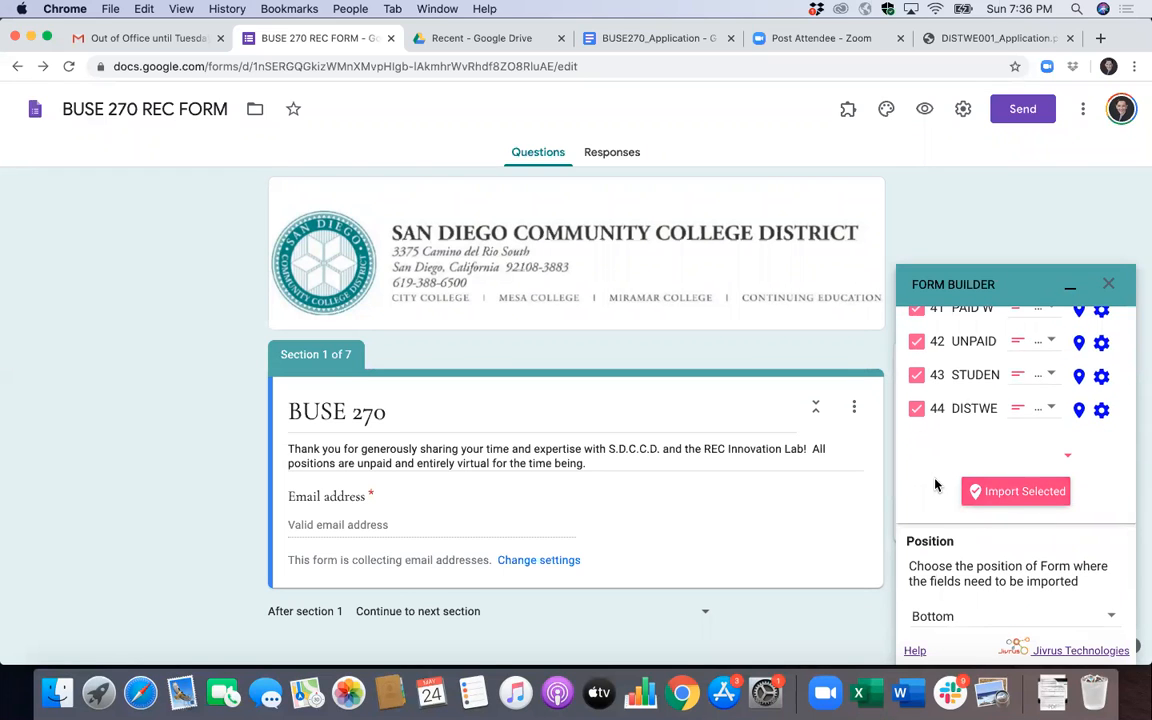
pyautogui.scroll(-3, 950, 540)
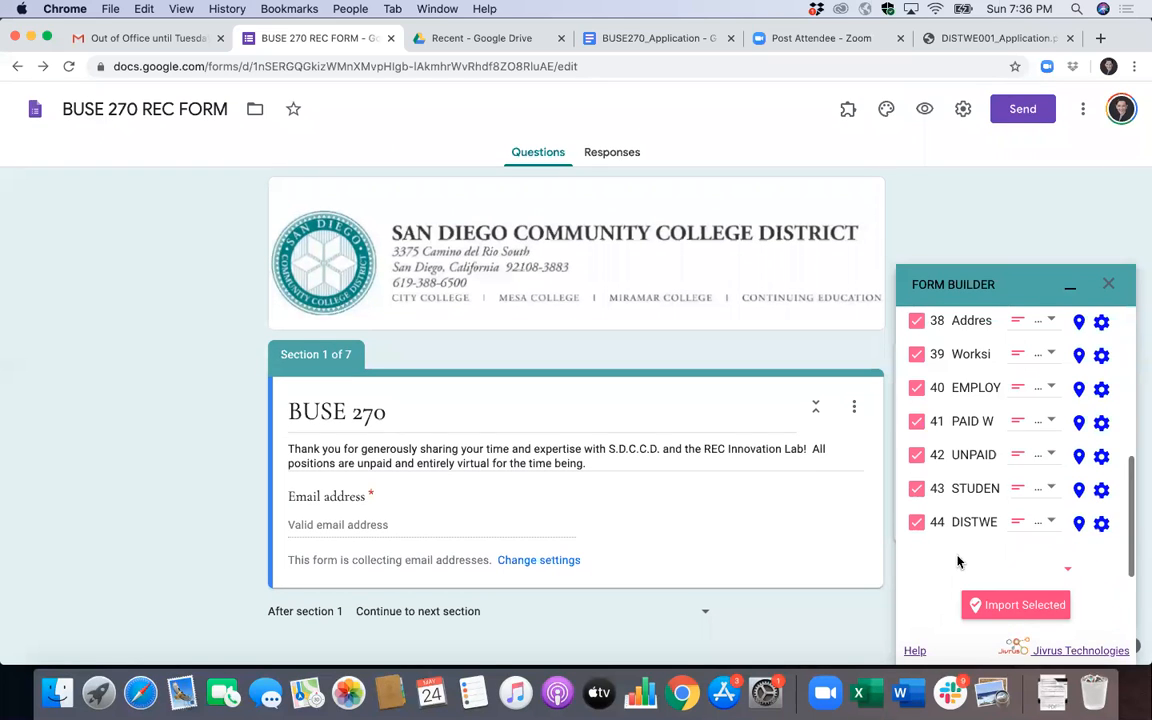
pyautogui.scroll(3, 965, 566)
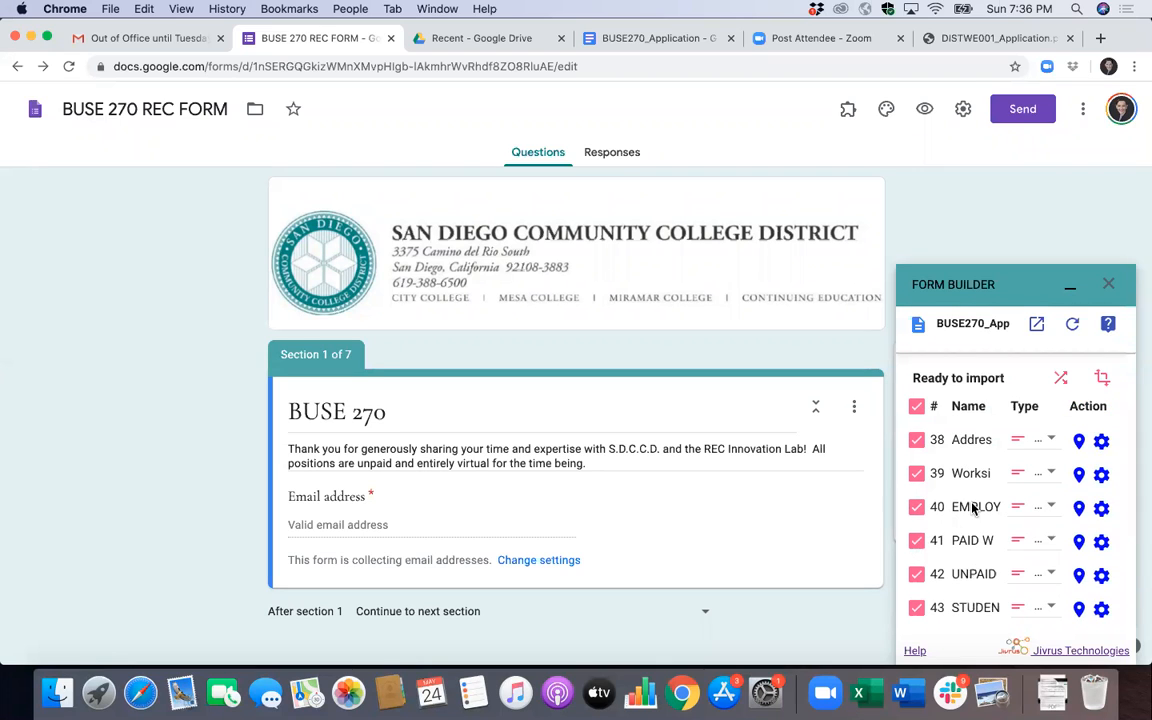
# - Deselect all the fields, then select only fields 1 and 2 for import
pyautogui.click(916, 406)
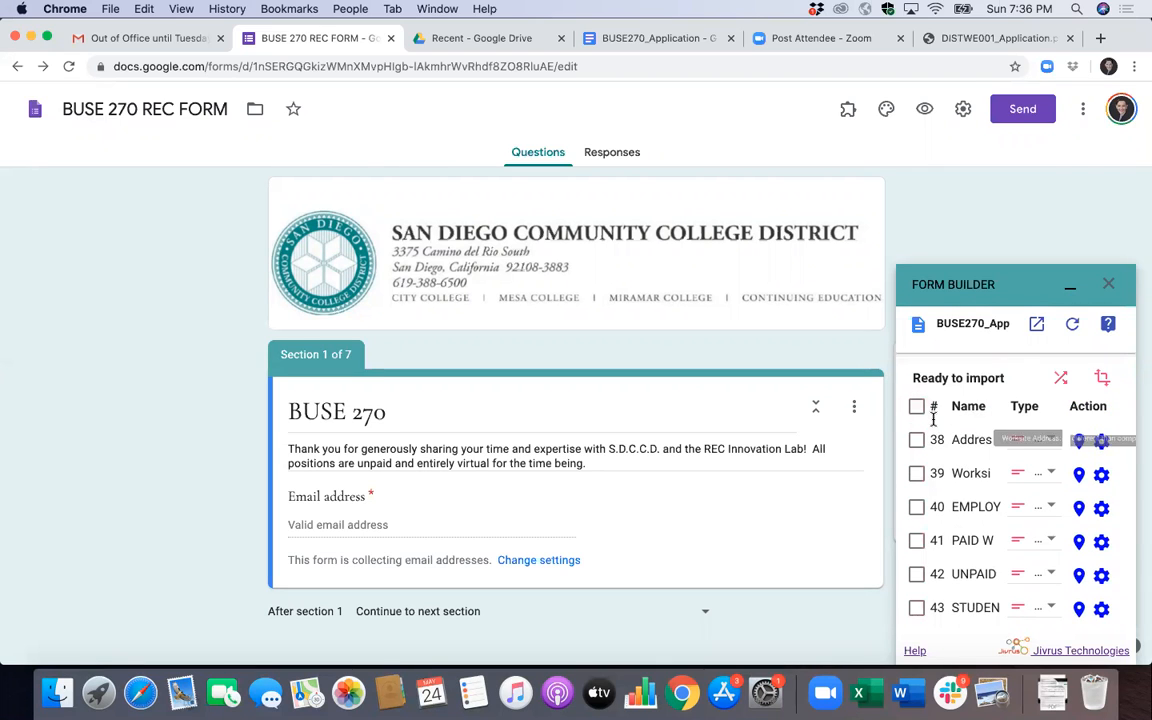
pyautogui.scroll(15, 940, 460)
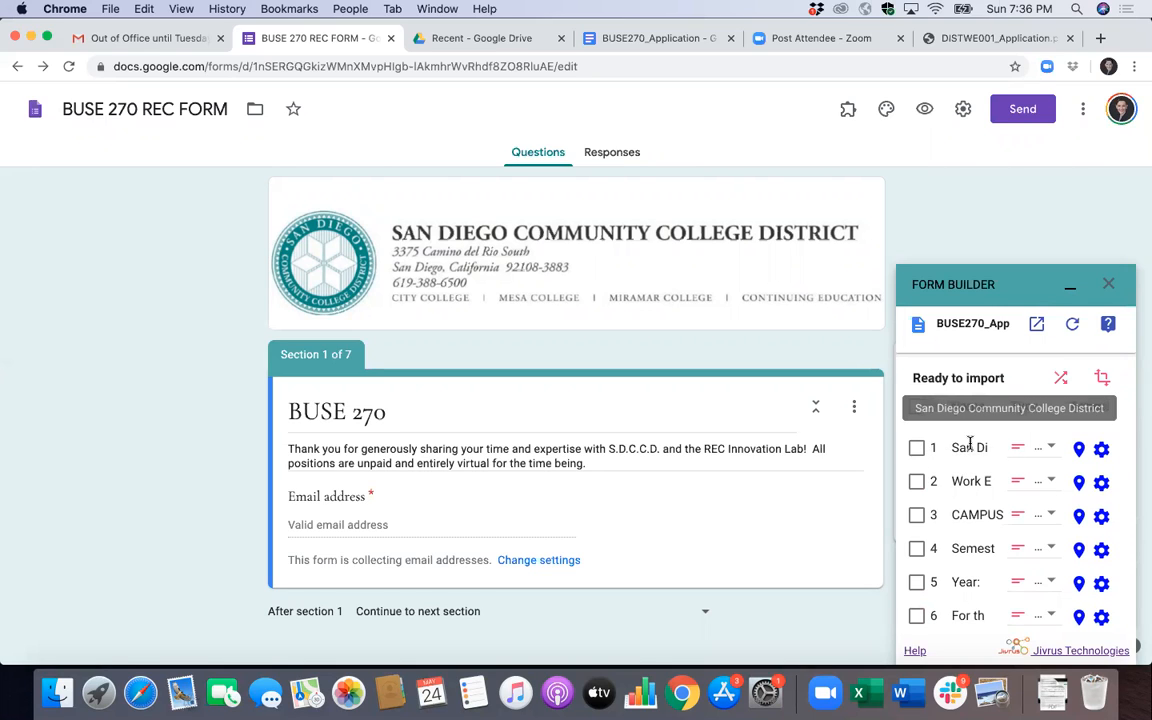
pyautogui.click(917, 449)
pyautogui.click(917, 482)
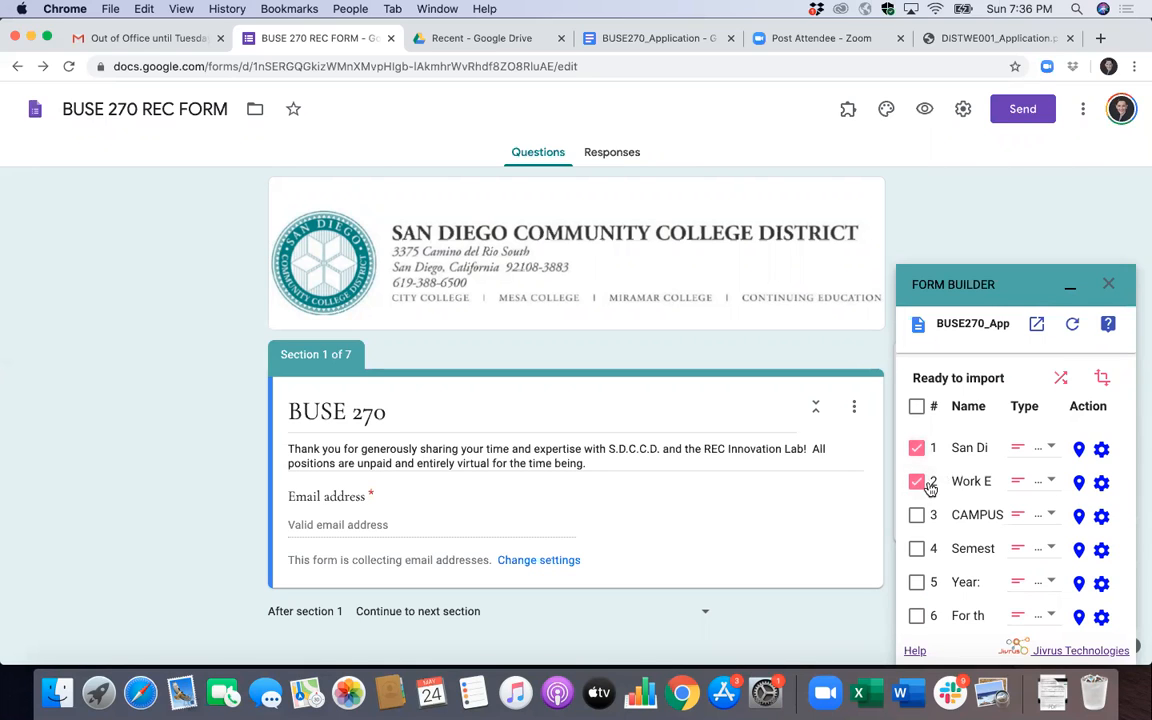
# - Check which question types are offered for the first field, San Diego Community College District, and leave its type as is
pyautogui.click(1050, 449)
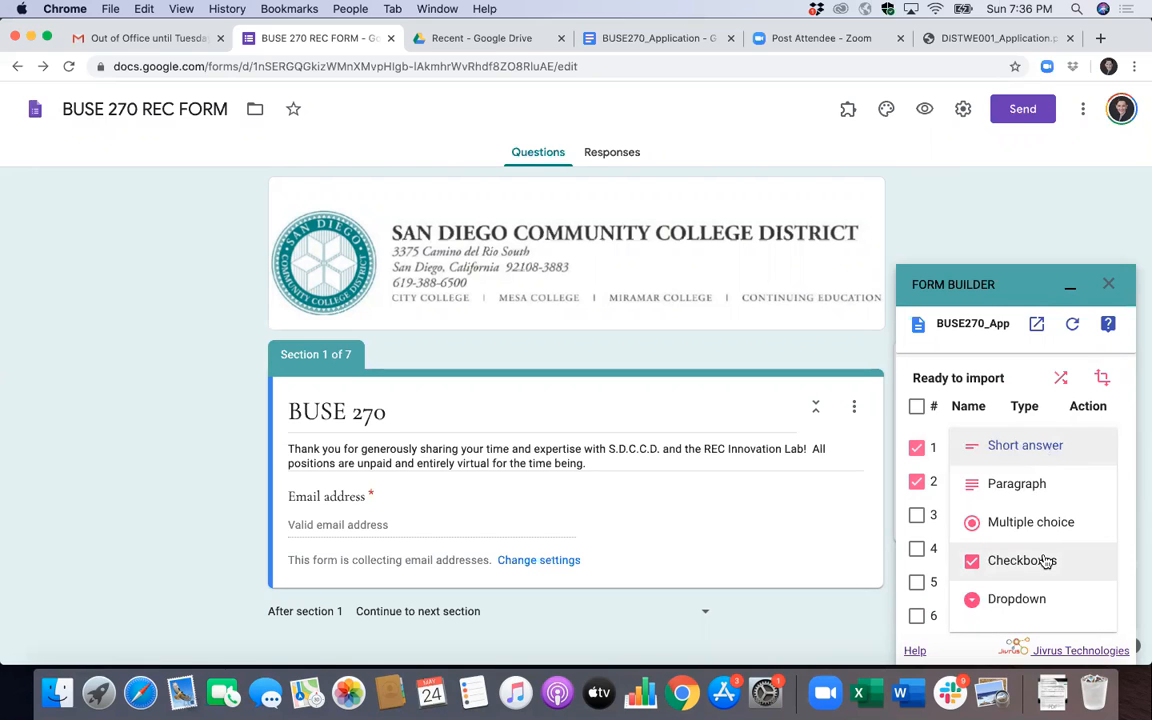
pyautogui.scroll(-1, 1046, 562)
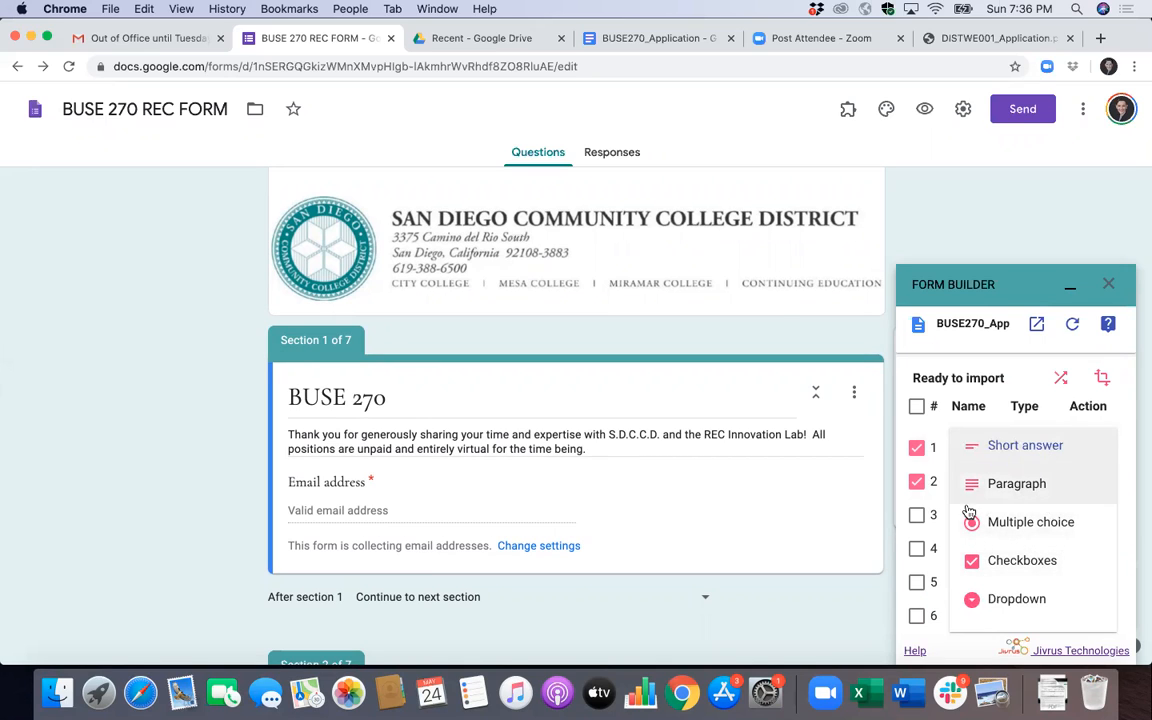
pyautogui.click(902, 523)
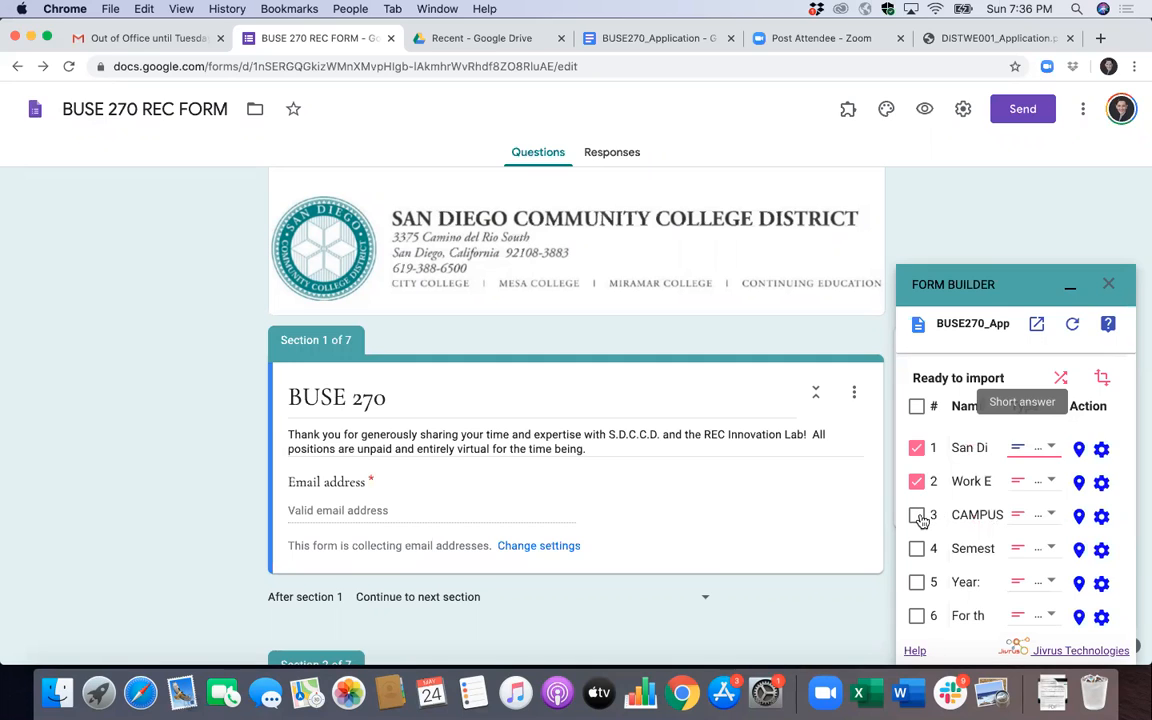
# - Select the CAMPUS field for import and set its question type to Multiple choice in its configuration
pyautogui.click(918, 516)
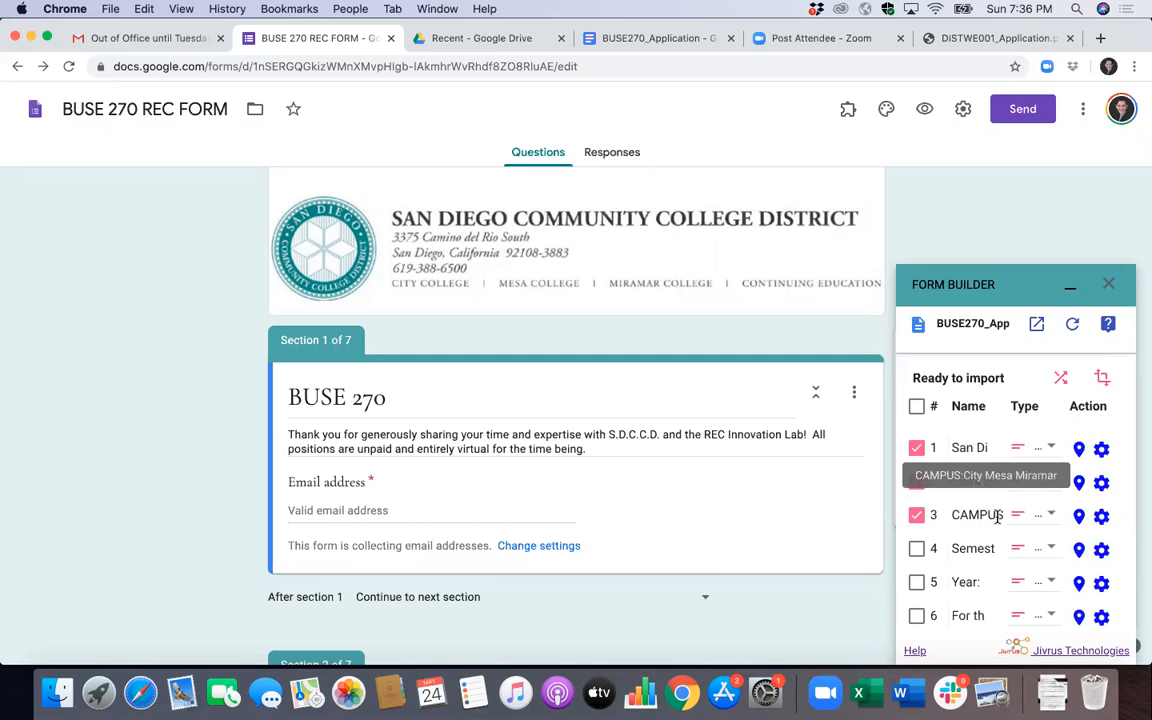
pyautogui.click(1104, 516)
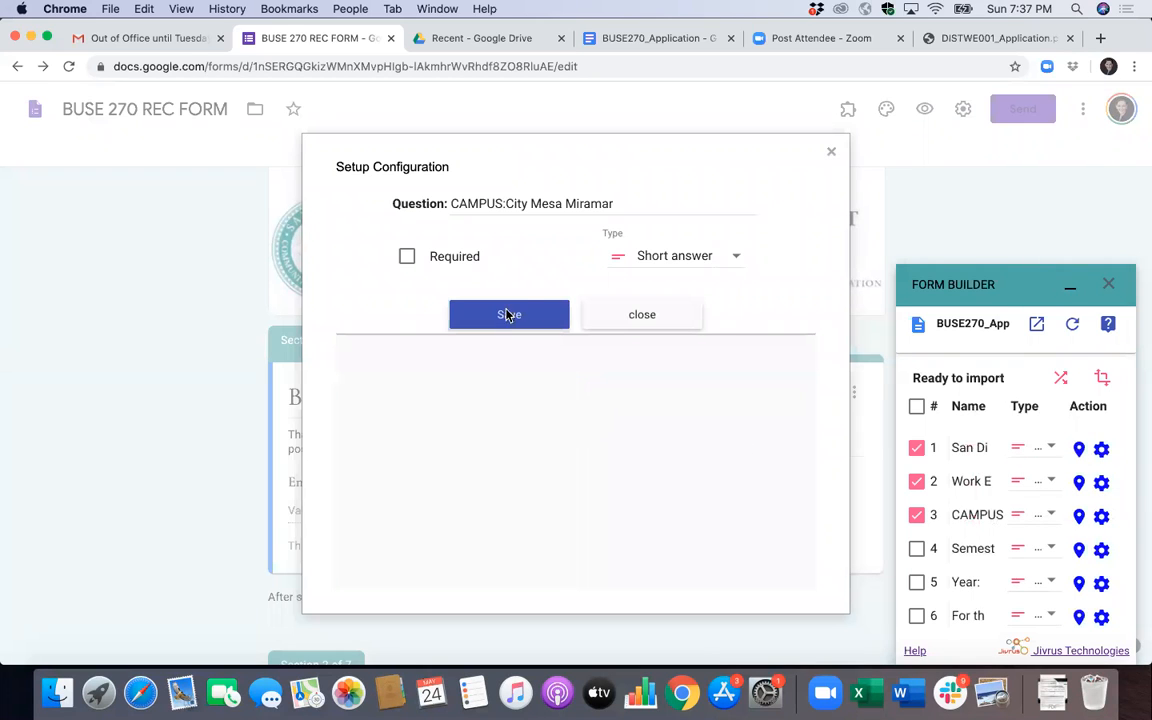
pyautogui.click(740, 256)
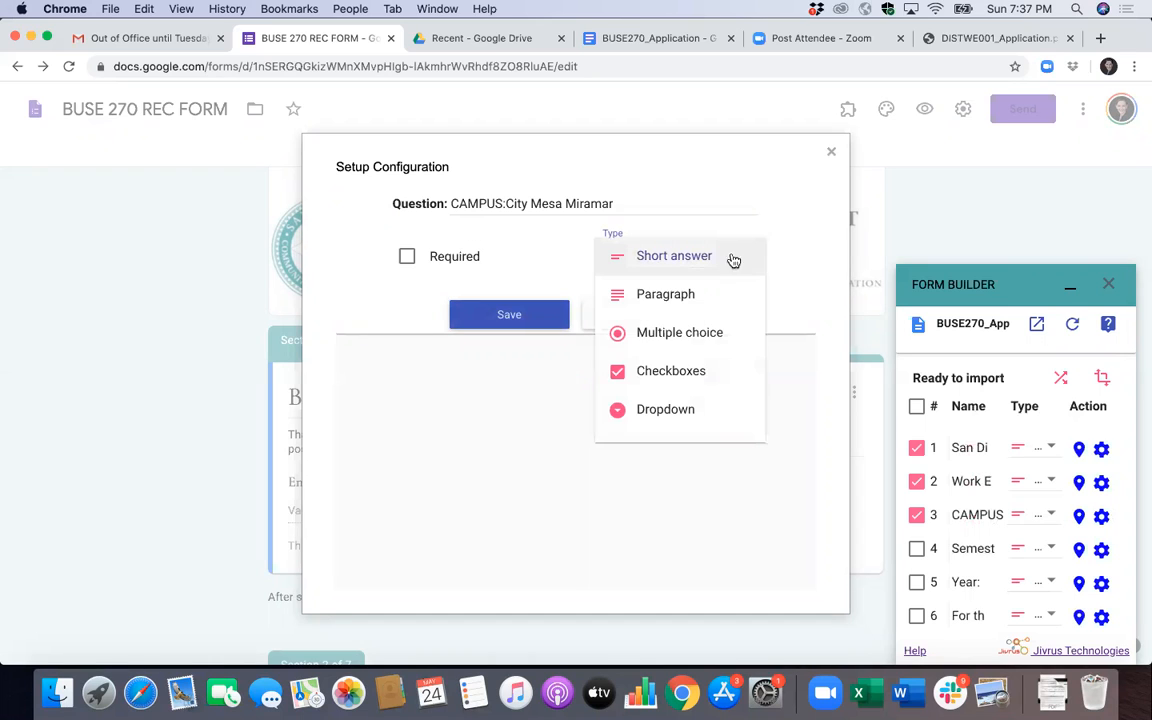
pyautogui.click(700, 334)
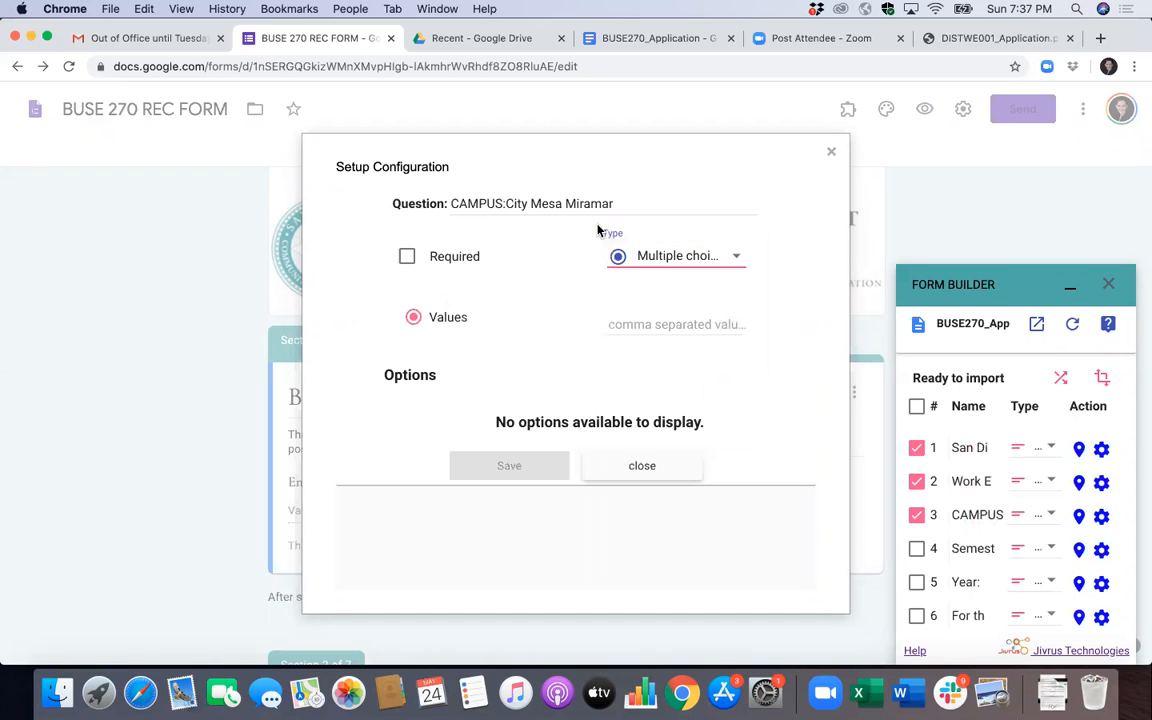
# - Move Miramar and Mesa out of the CAMPUS question text into its comma-separated option values
pyautogui.click(564, 204)
pyautogui.moveTo(622, 199); pyautogui.dragTo(628, 325)
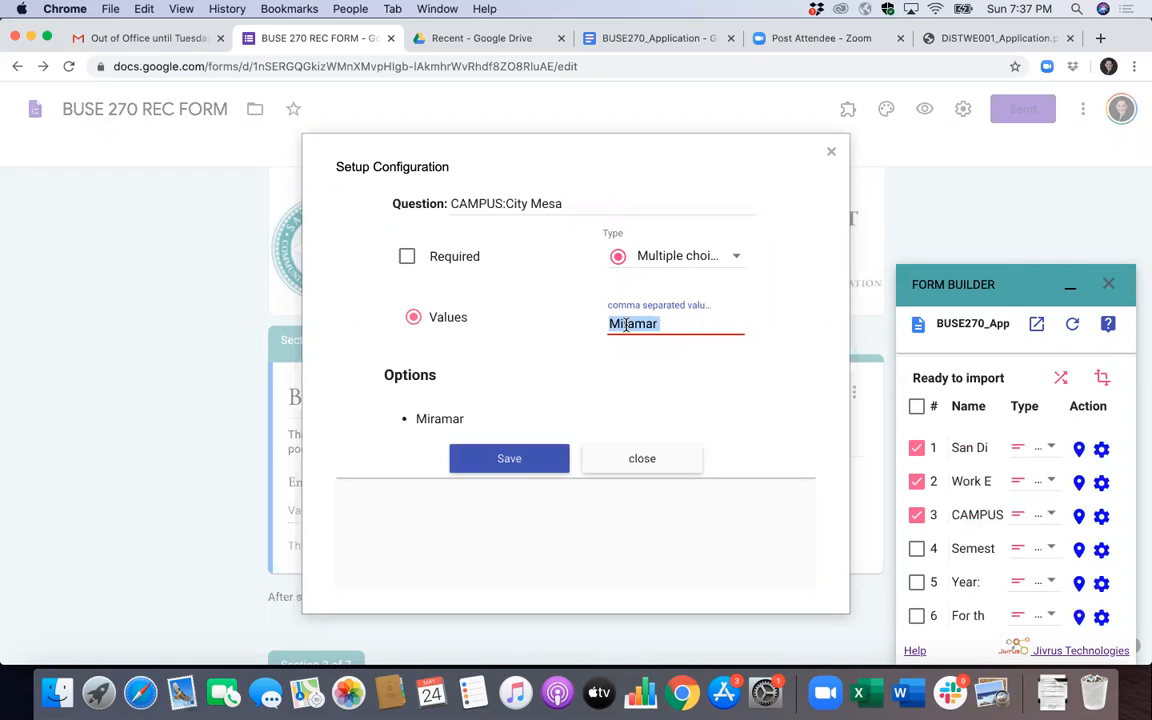
pyautogui.moveTo(571, 203); pyautogui.dragTo(531, 203)
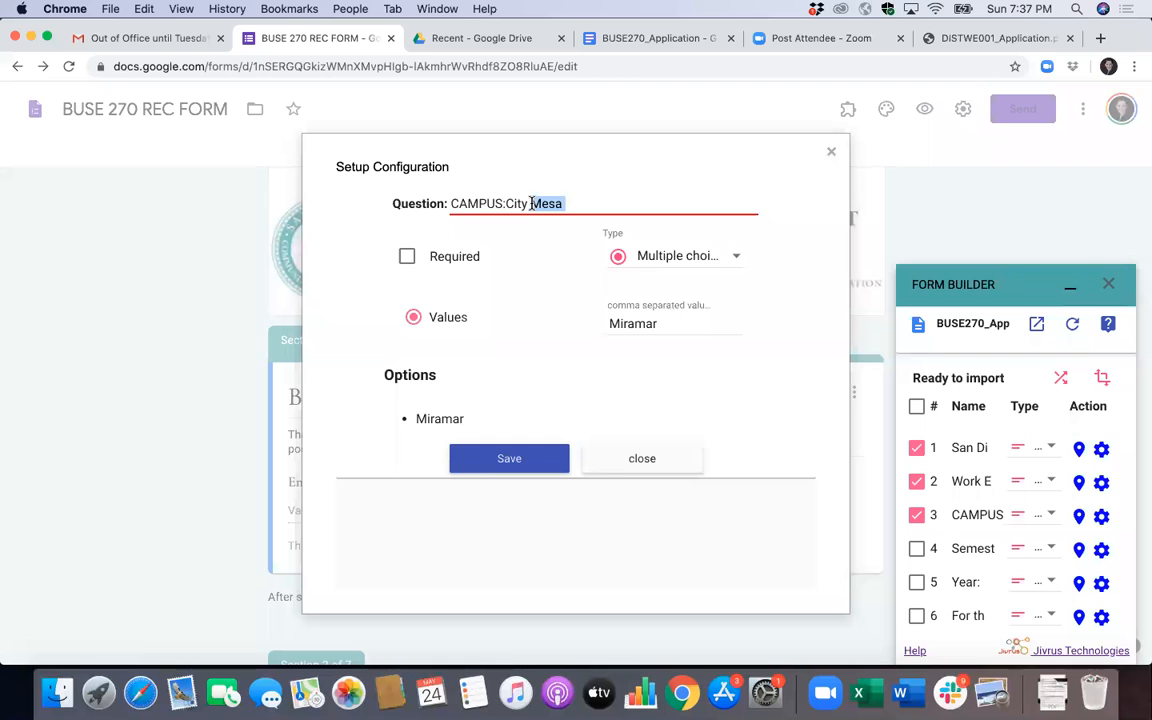
pyautogui.press('BackSpace')
pyautogui.click(698, 318)
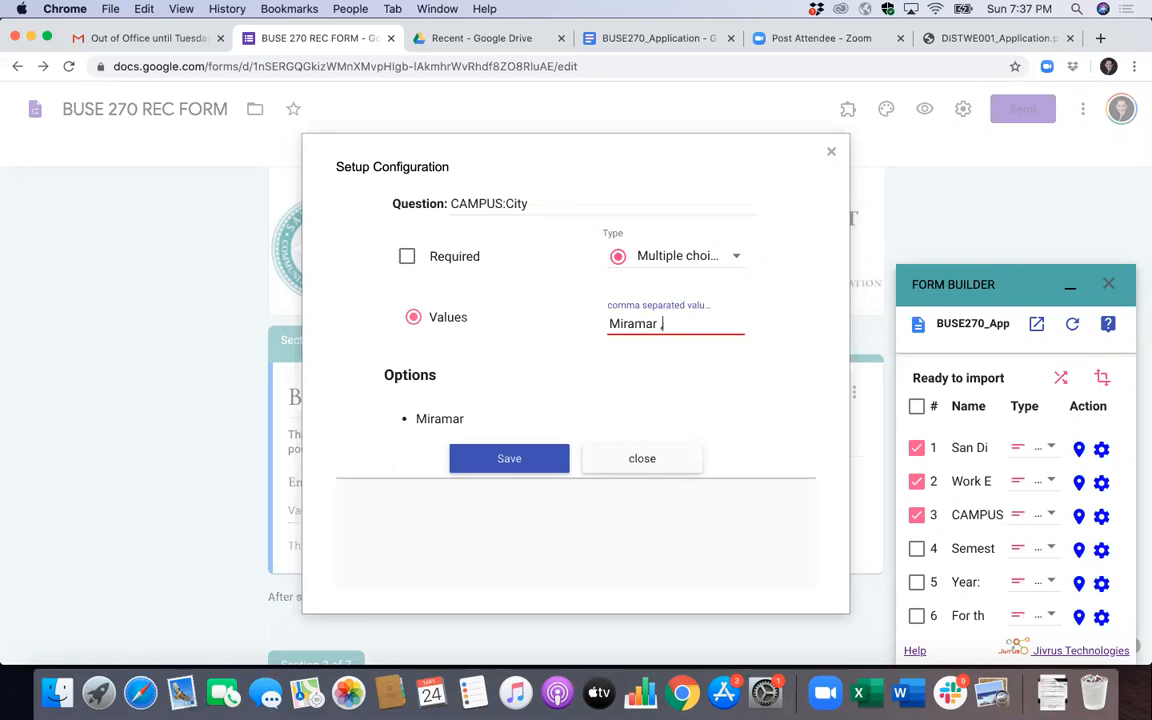
pyautogui.write(', Mesa ,')
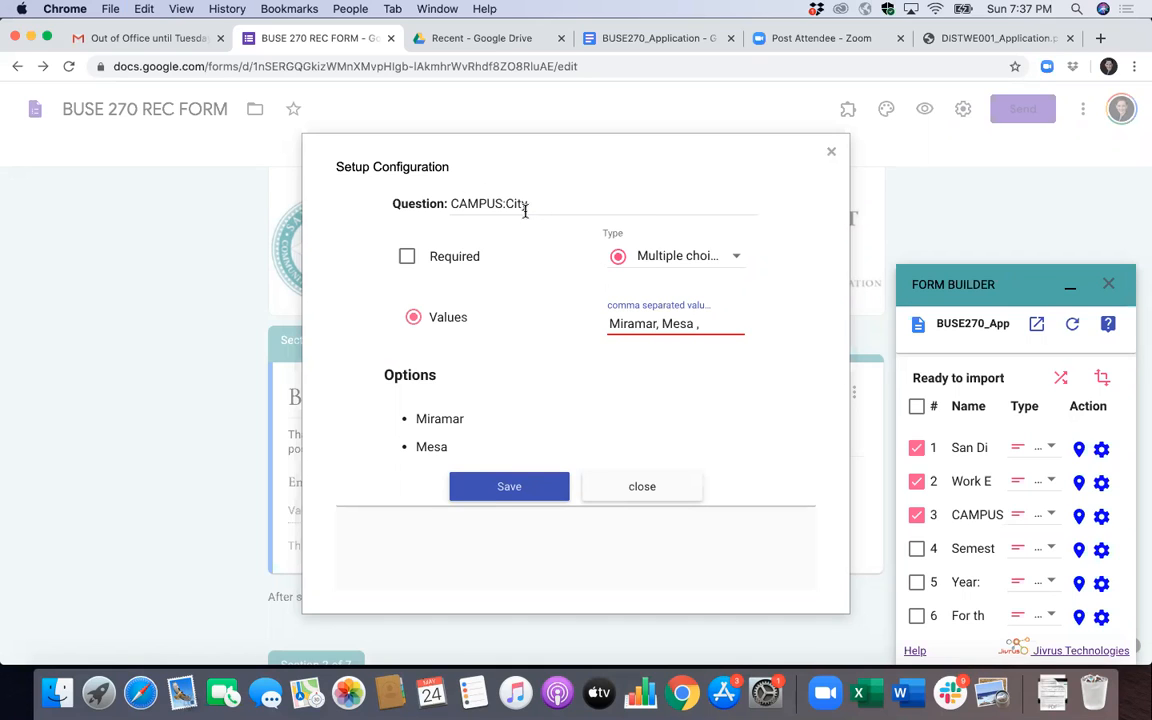
# - Move City from the question text into the option values, so the question reads only "CAMPUS:"
pyautogui.click(512, 205)
pyautogui.doubleClick(510, 201)
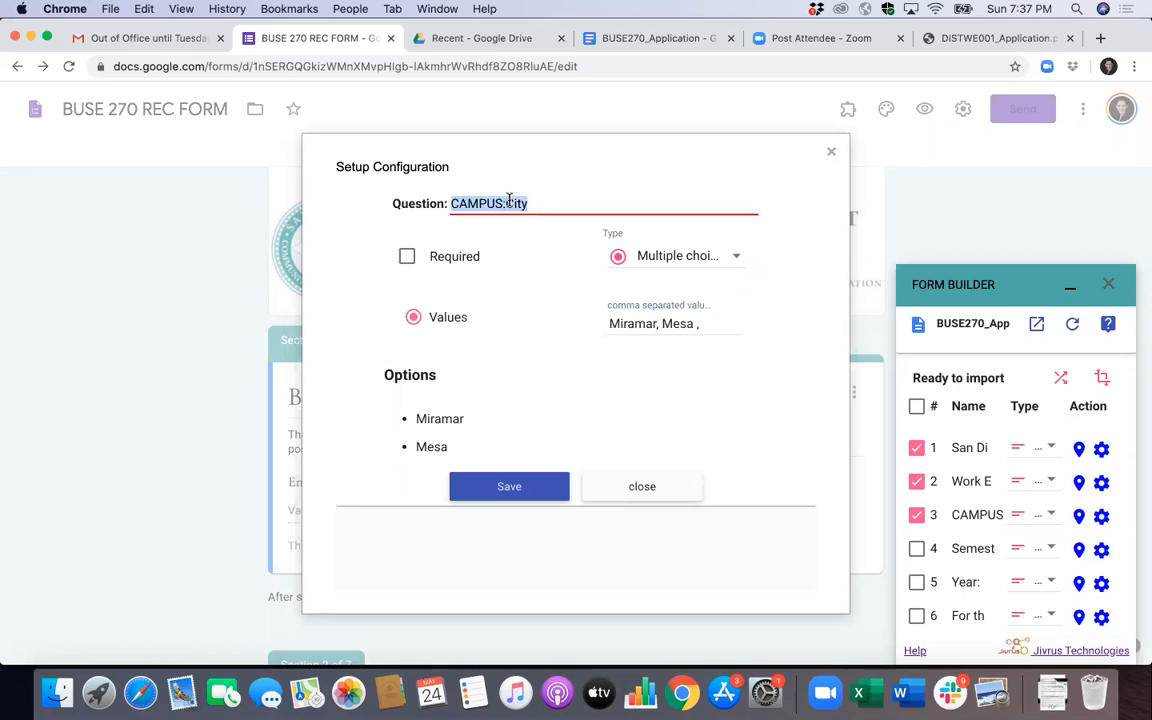
pyautogui.click(529, 205)
pyautogui.moveTo(523, 206); pyautogui.dragTo(730, 324)
pyautogui.click(657, 390)
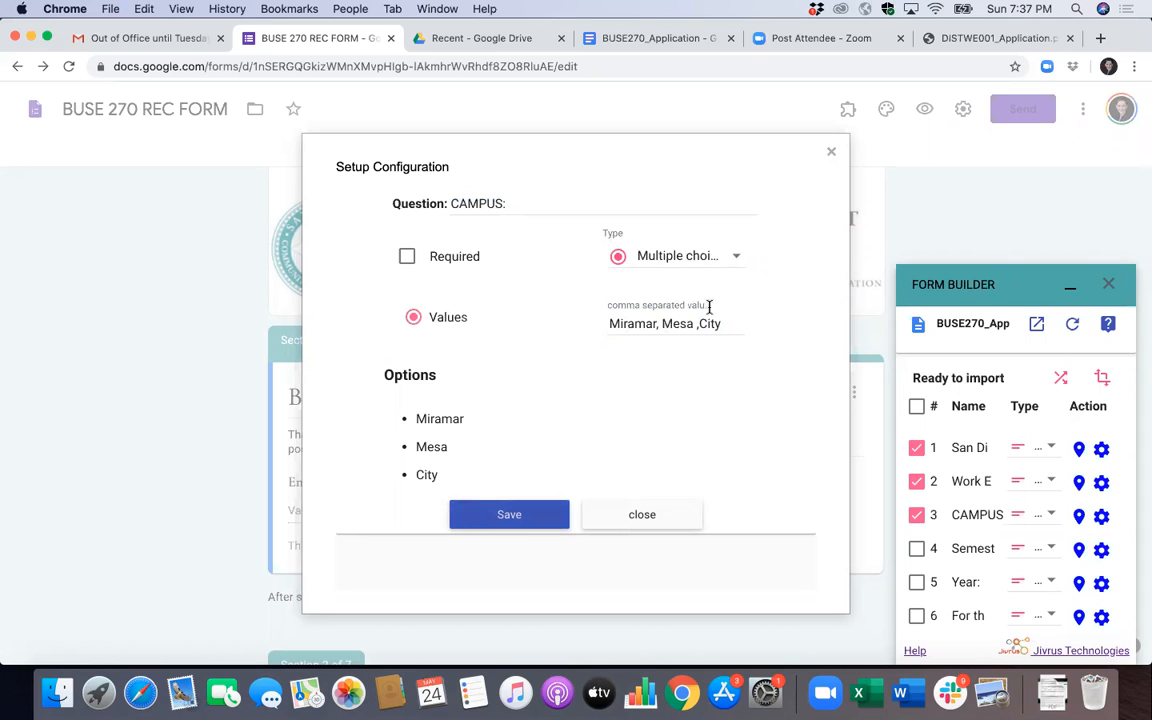
# - Try Checkboxes as the CAMPUS question type, switch it back to Multiple choice and save the configuration
pyautogui.click(735, 257)
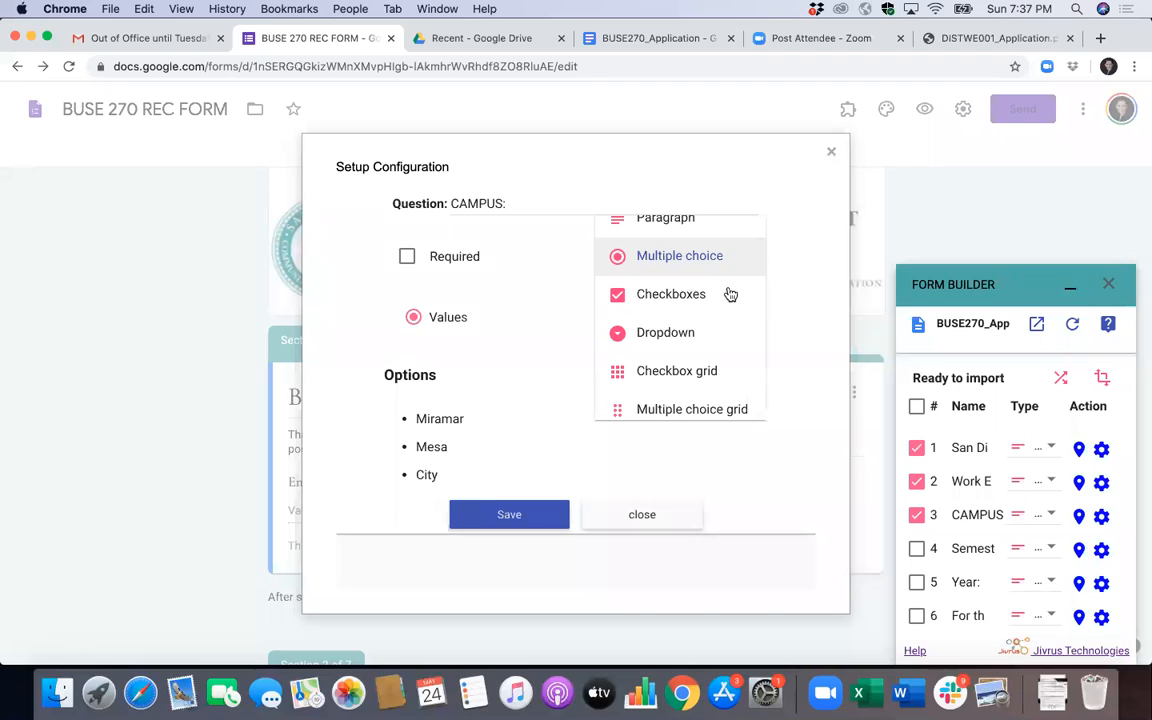
pyautogui.click(730, 294)
pyautogui.click(735, 257)
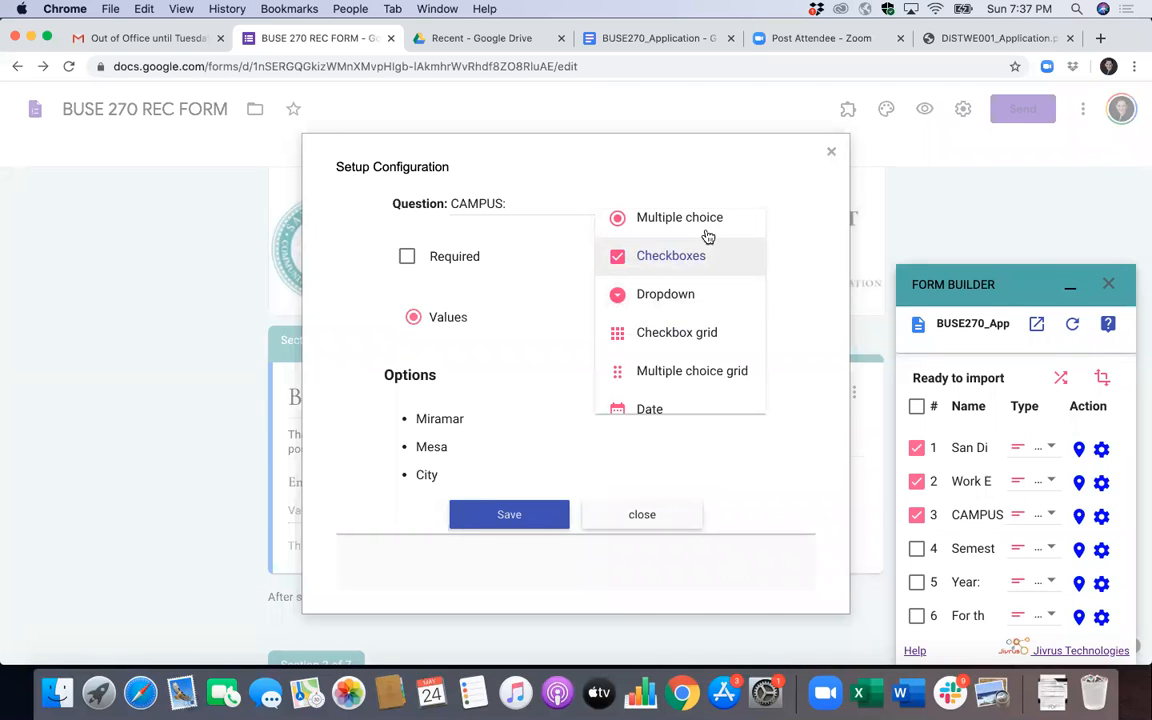
pyautogui.click(705, 228)
pyautogui.click(527, 515)
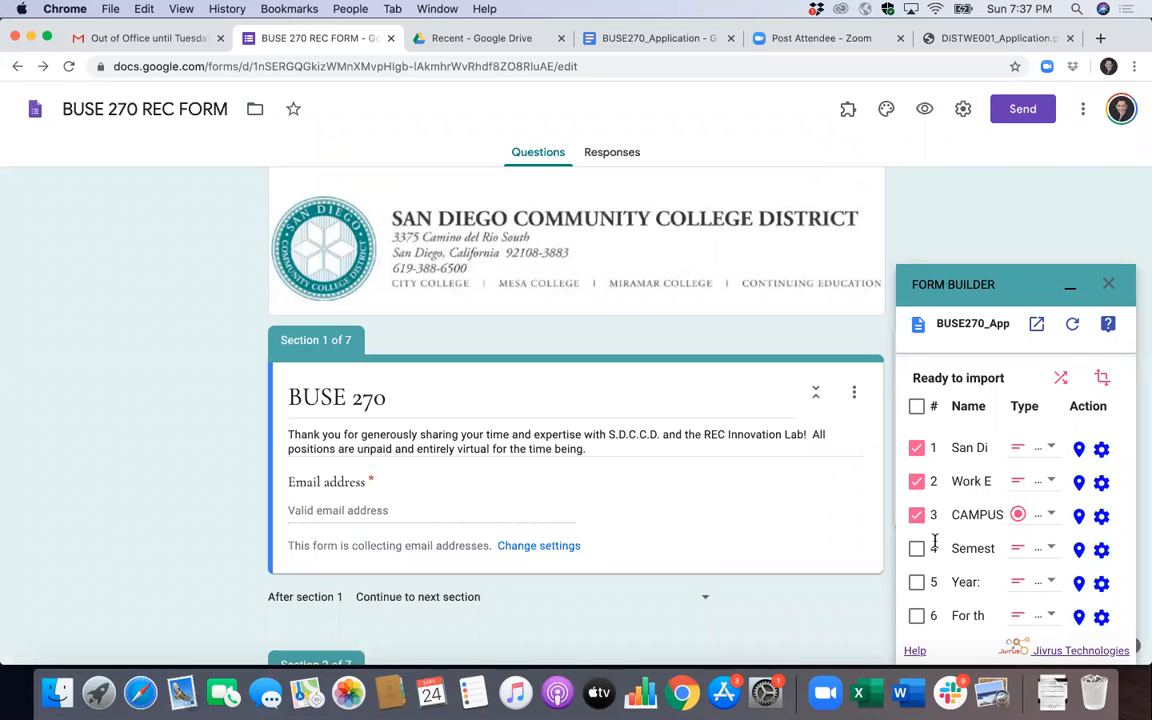
# - Import the CAMPUS field into the form on its own and look through the form's sections
pyautogui.click(1079, 516)
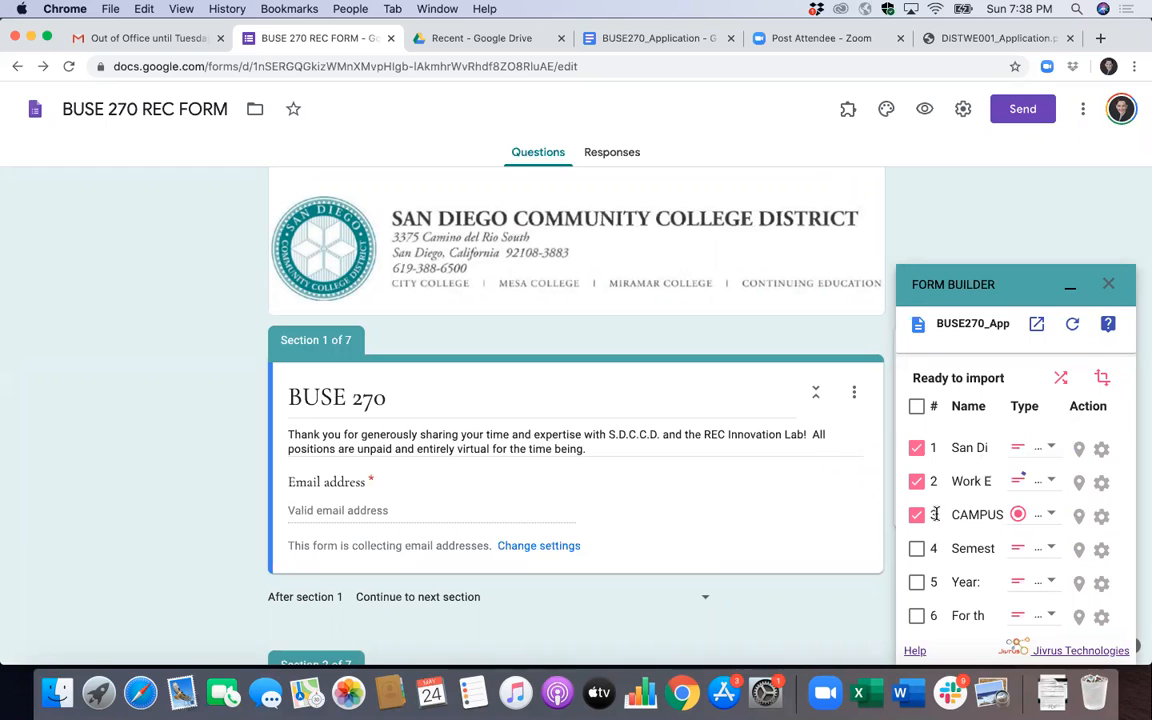
pyautogui.scroll(-3, 802, 527)
pyautogui.scroll(-5, 802, 530)
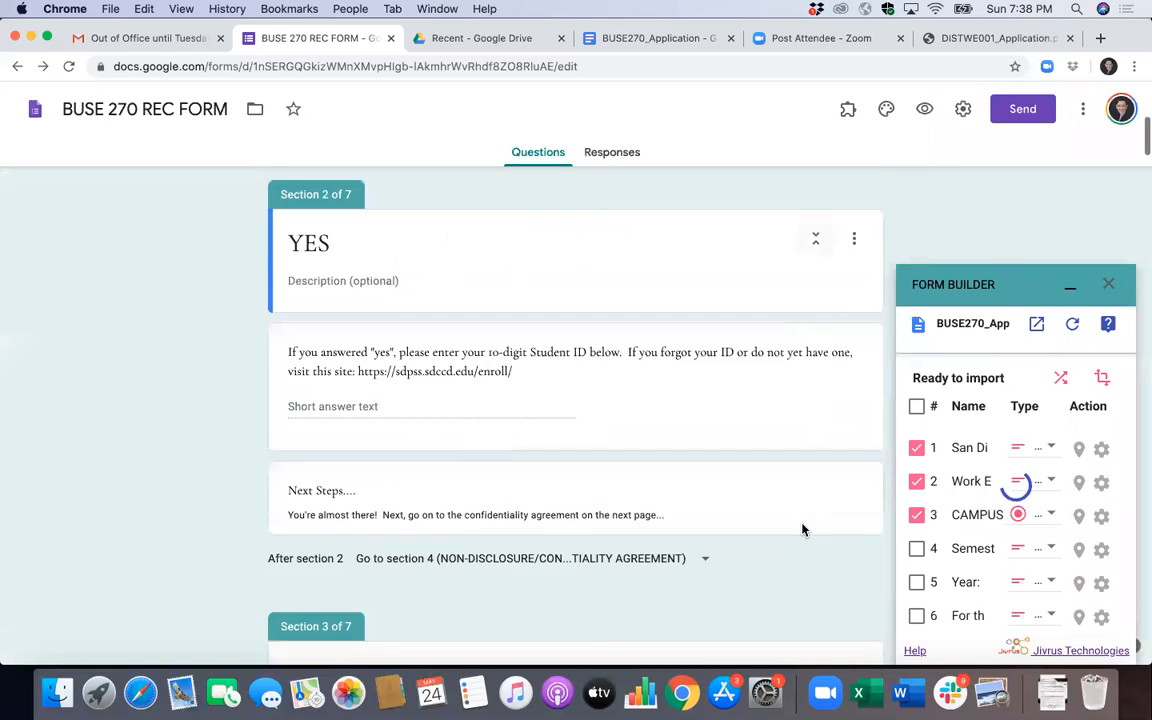
pyautogui.scroll(-10, 802, 530)
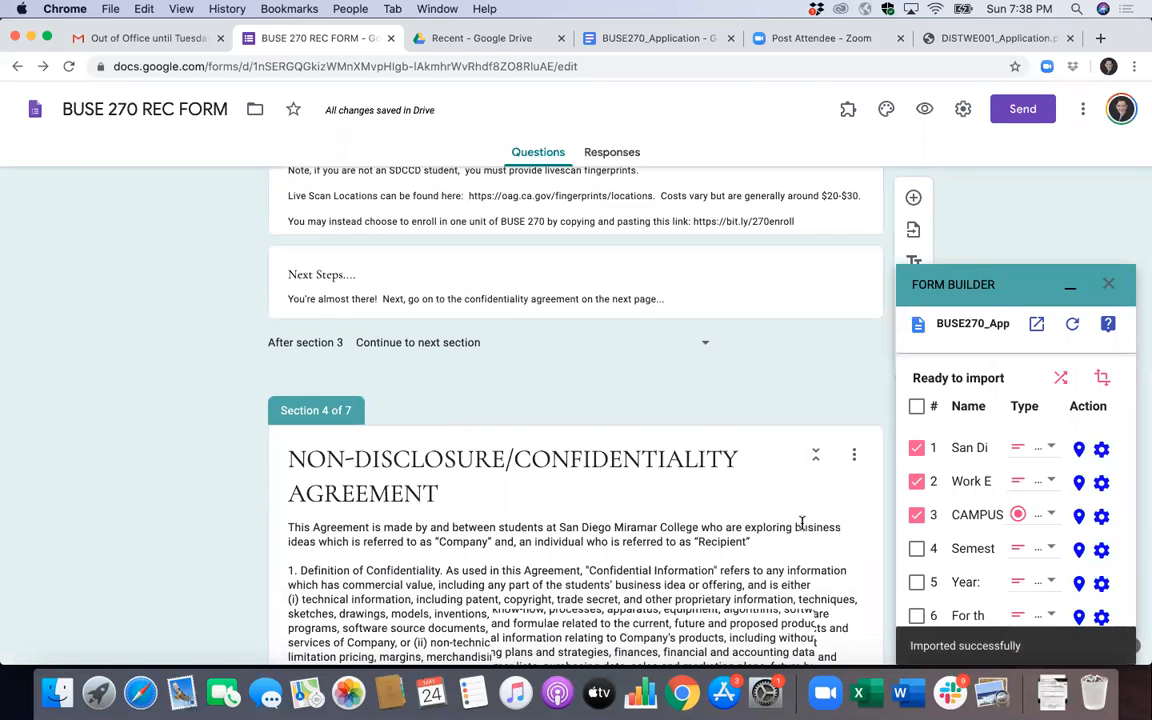
pyautogui.scroll(-10, 802, 526)
pyautogui.scroll(-2, 802, 530)
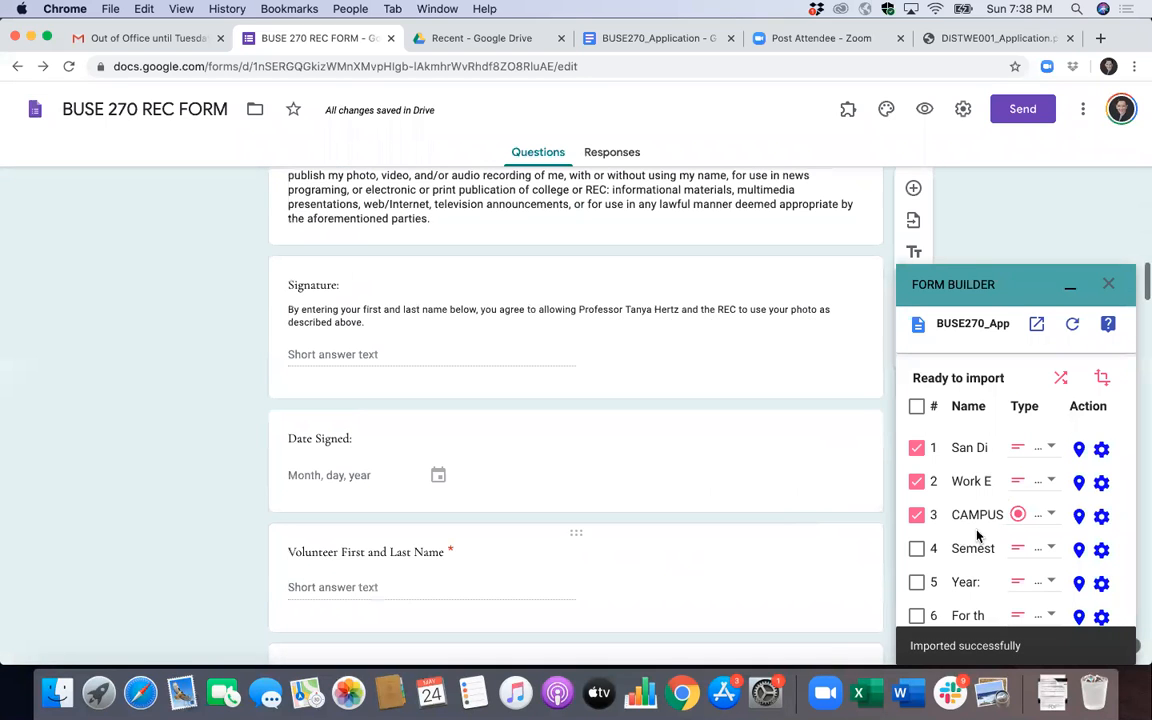
pyautogui.scroll(-1, 1005, 543)
pyautogui.scroll(1, 1005, 543)
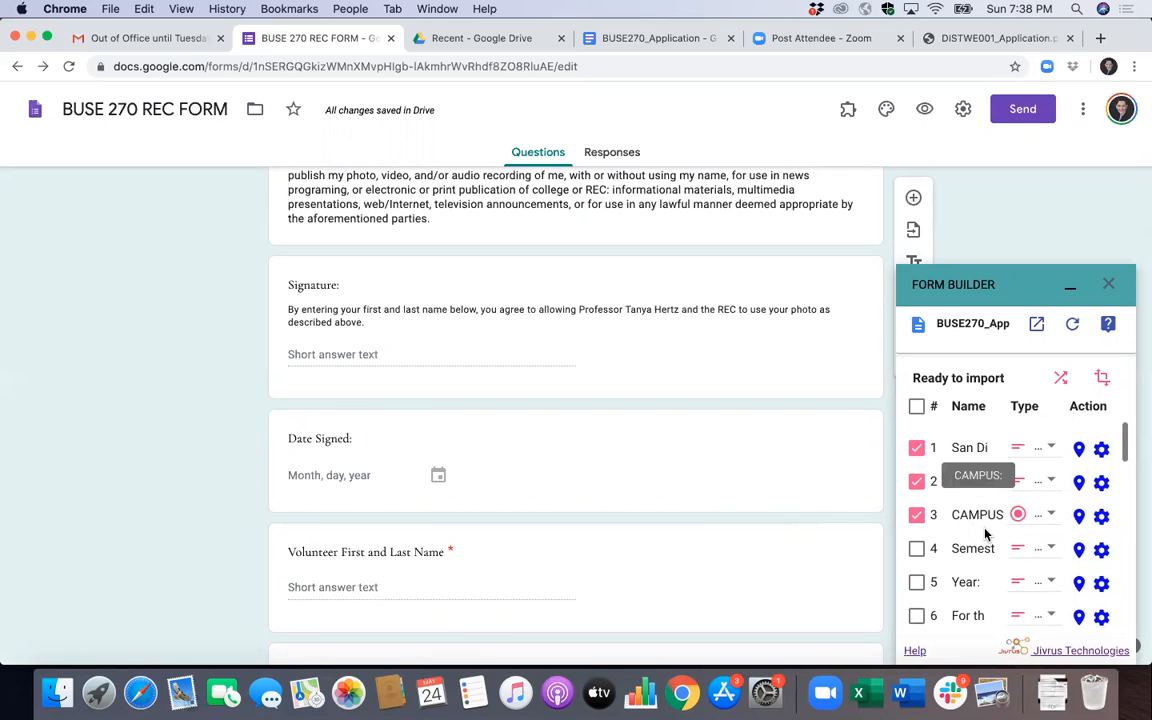
# - Import the three selected fields together with the position set to Bottom, and find them at the end of the form
pyautogui.scroll(-10, 975, 525)
pyautogui.scroll(-12, 985, 535)
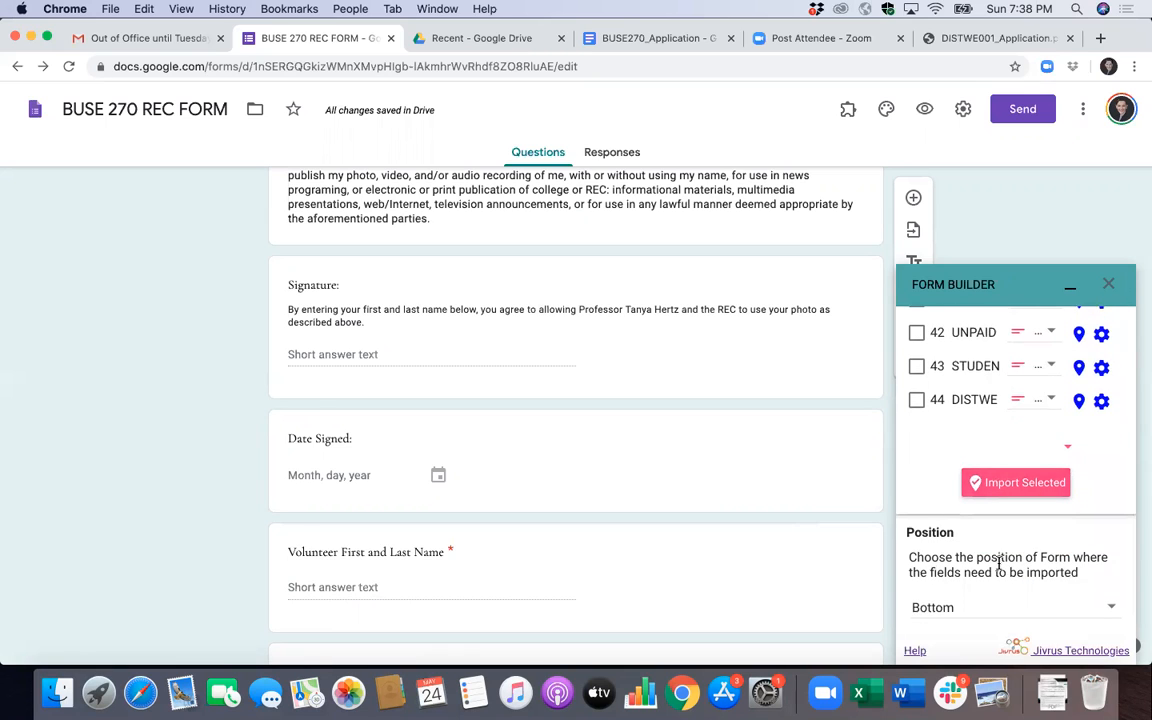
pyautogui.scroll(-5, 1021, 557)
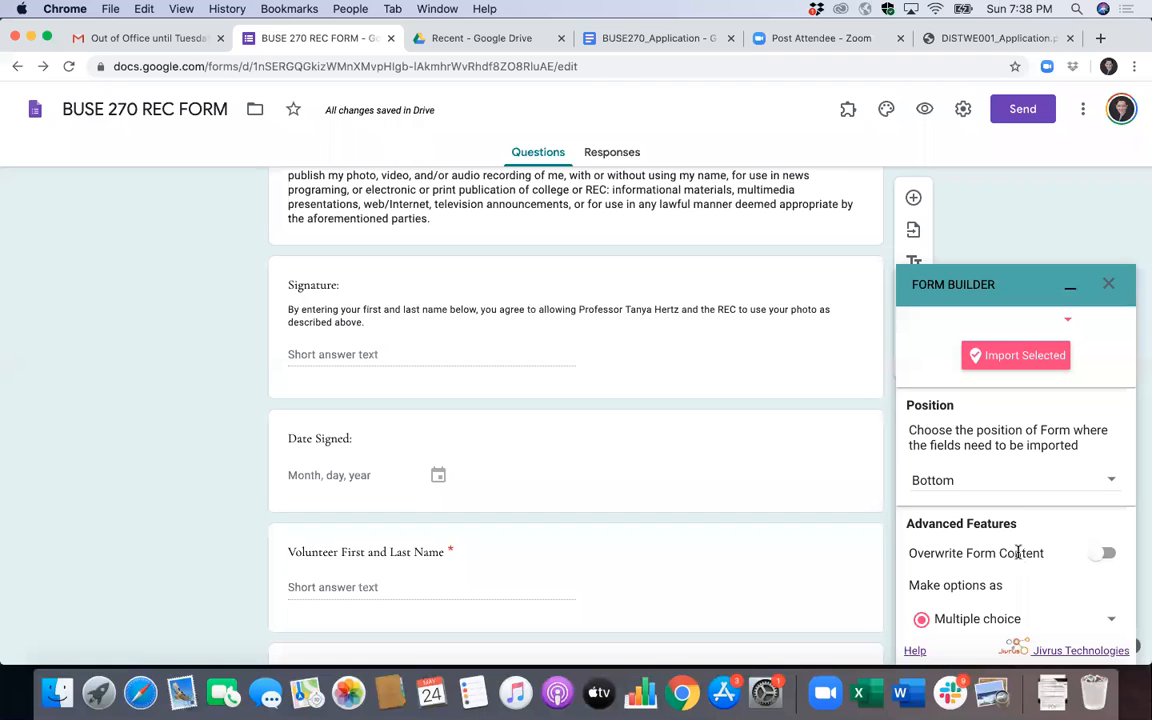
pyautogui.scroll(-5, 1009, 547)
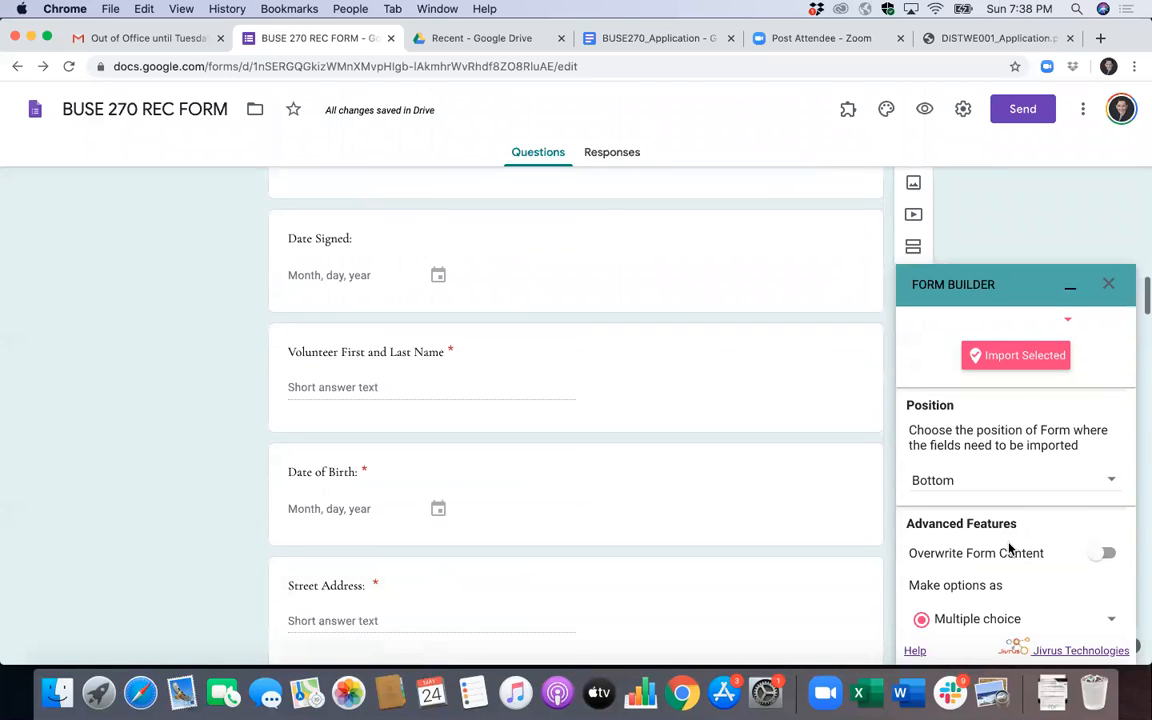
pyautogui.scroll(-8, 1009, 547)
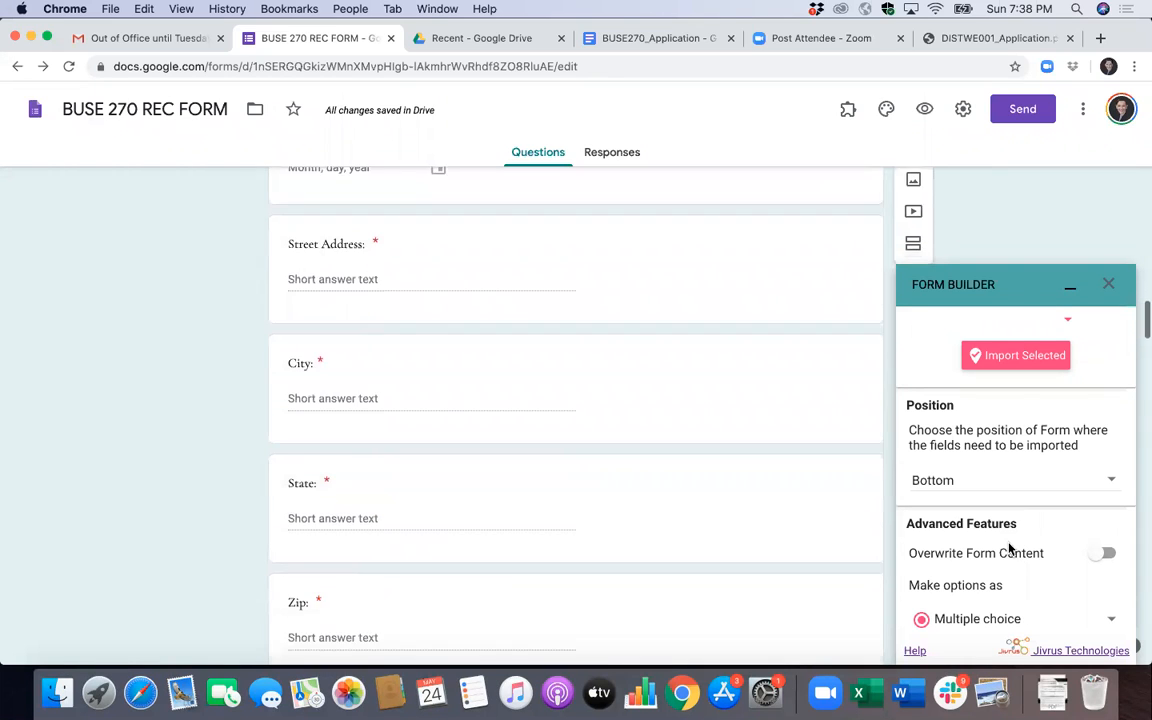
pyautogui.click(990, 356)
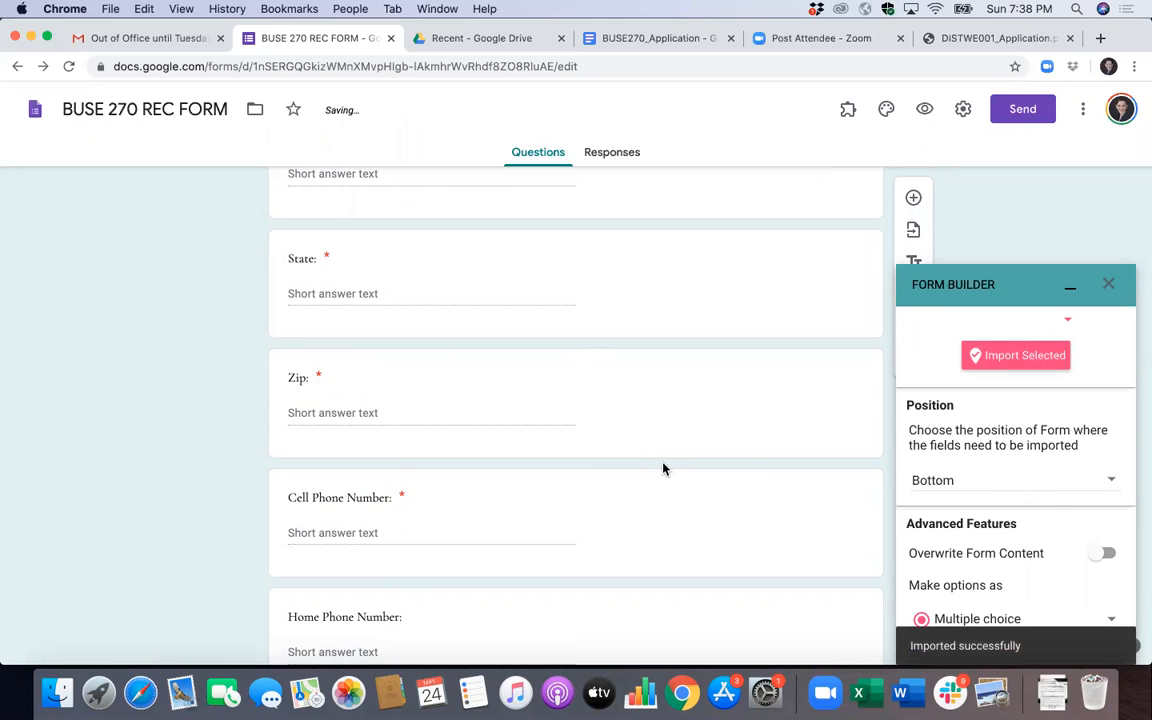
pyautogui.scroll(-5, 676, 417)
pyautogui.scroll(-20, 676, 417)
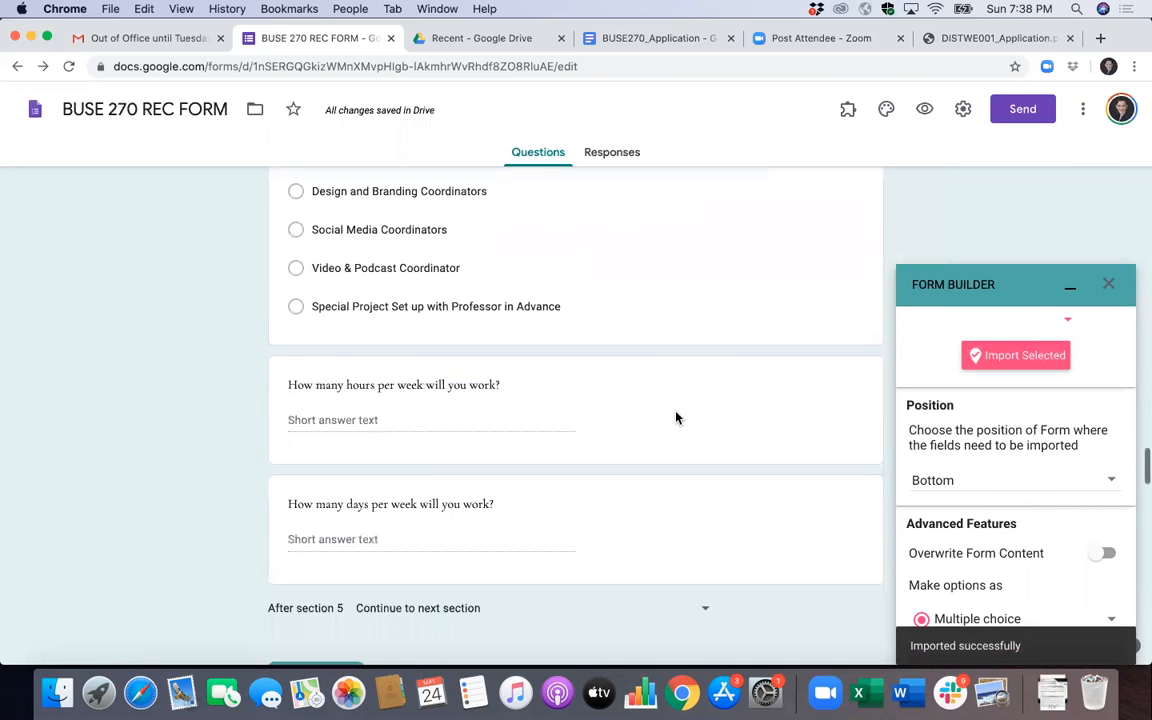
pyautogui.scroll(1, 663, 590)
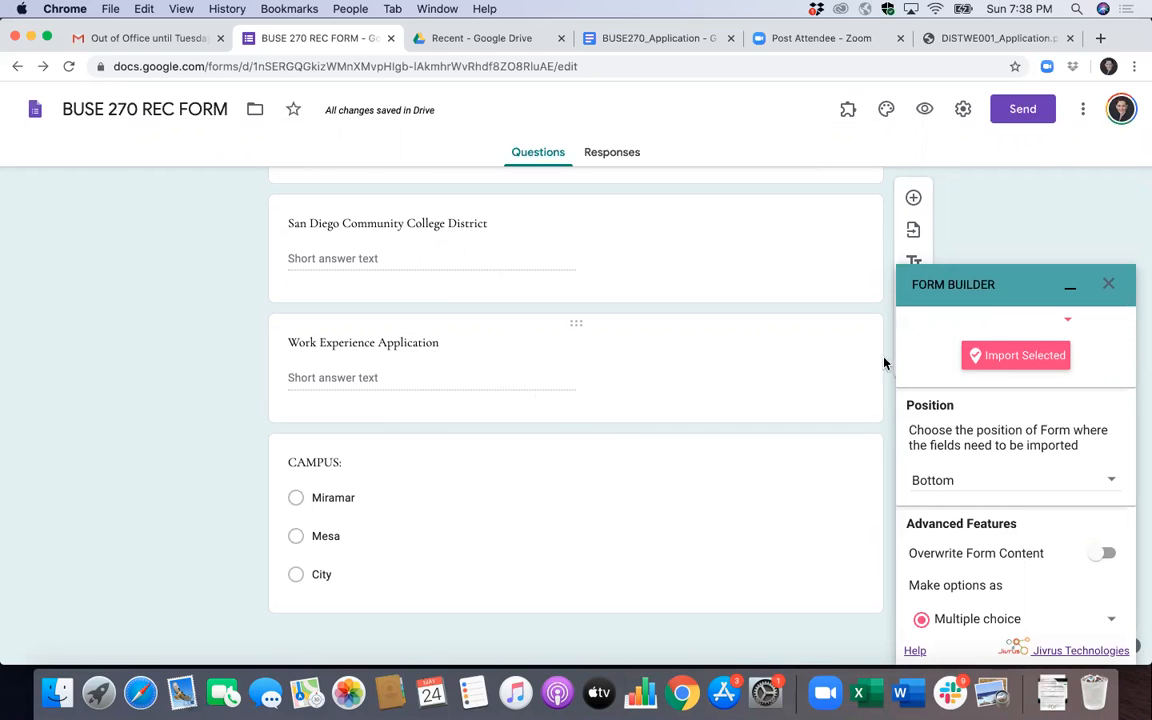
# - Minimize the Form Builder window and add a title and description block below the Work Experience Application question
pyautogui.click(1071, 290)
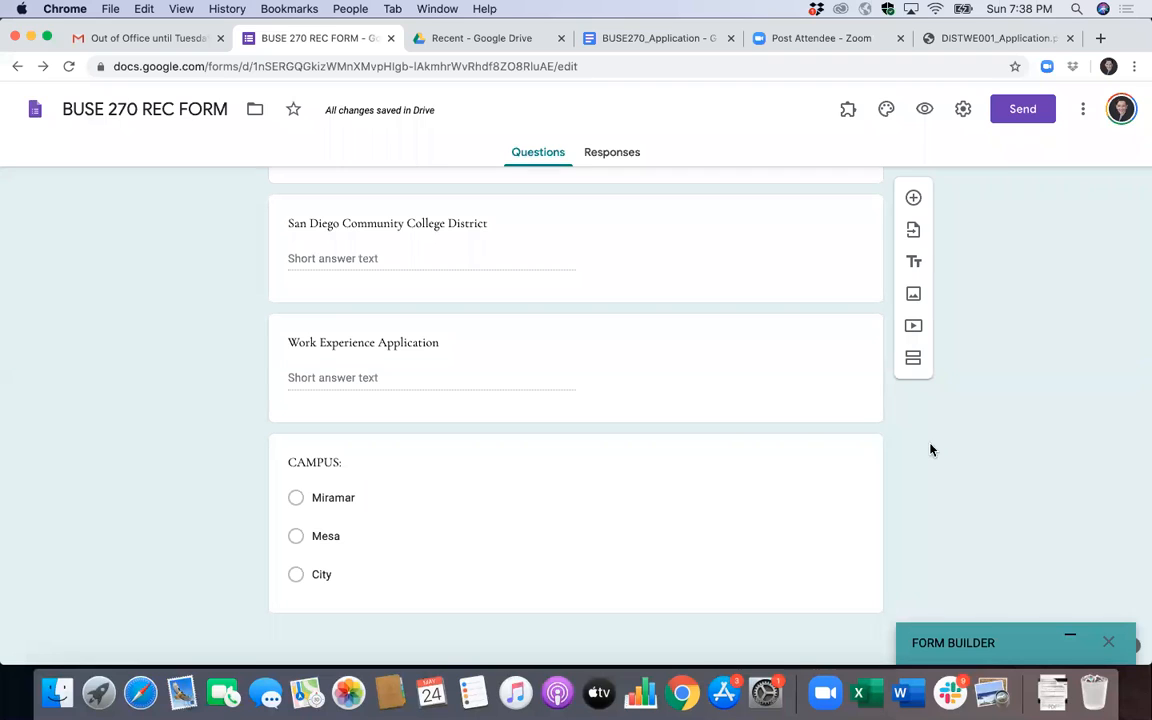
pyautogui.click(918, 264)
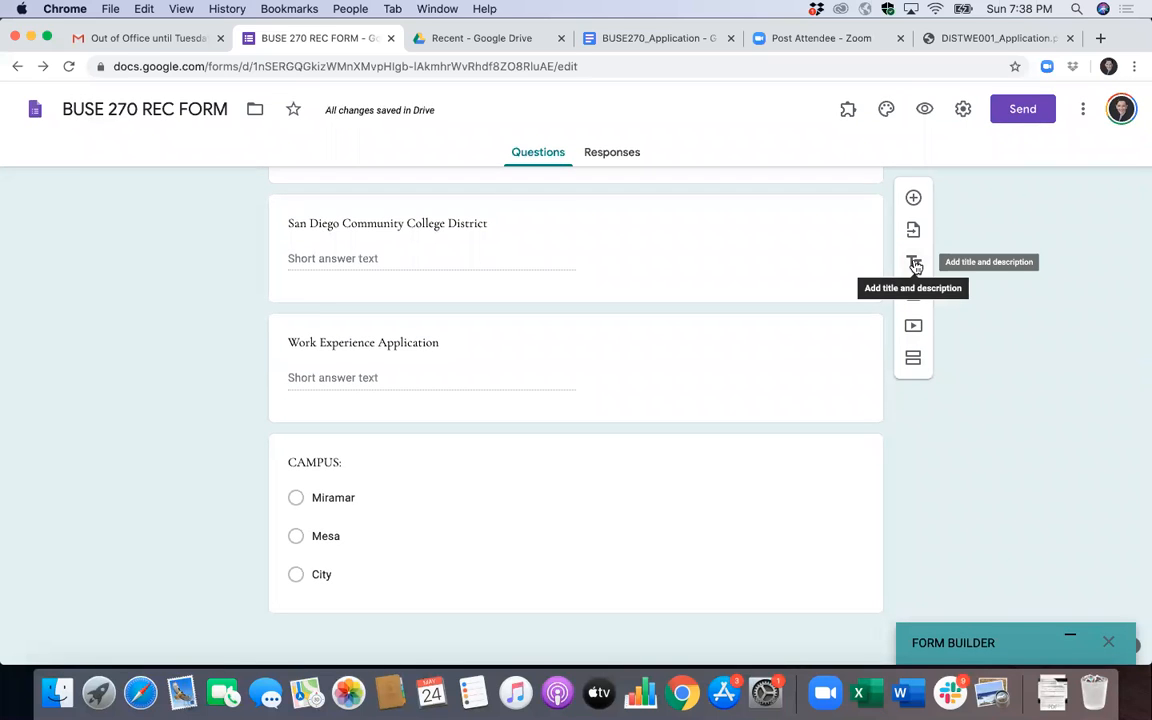
pyautogui.click(823, 391)
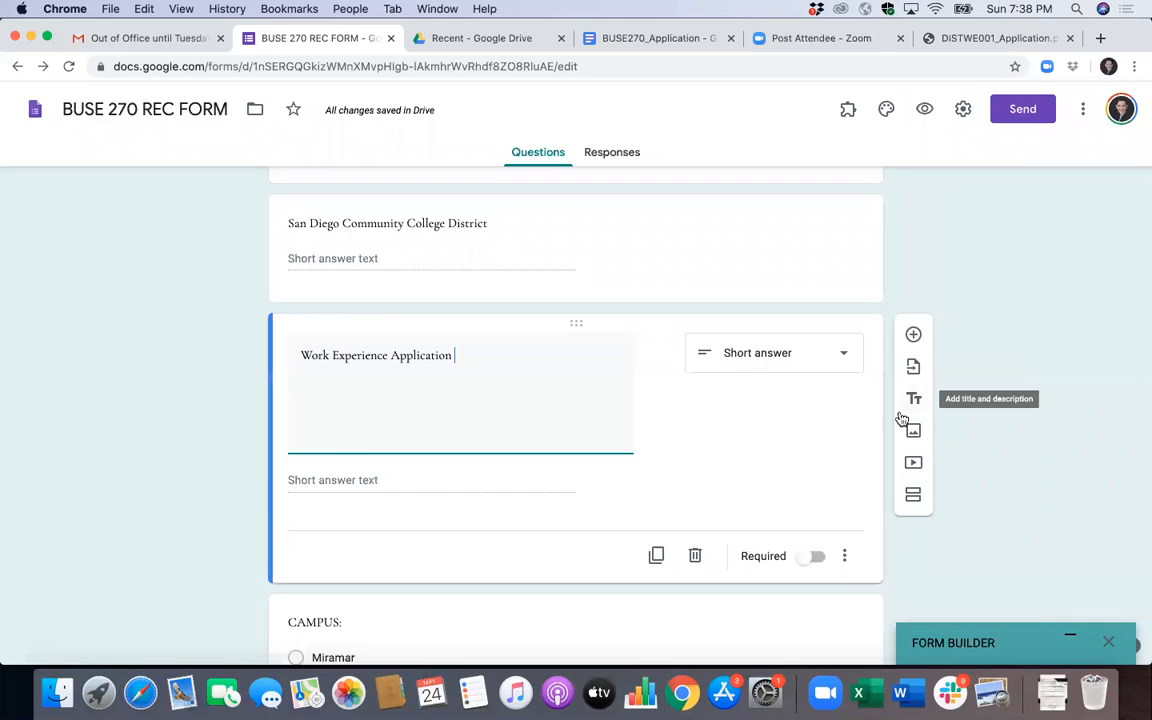
pyautogui.click(913, 394)
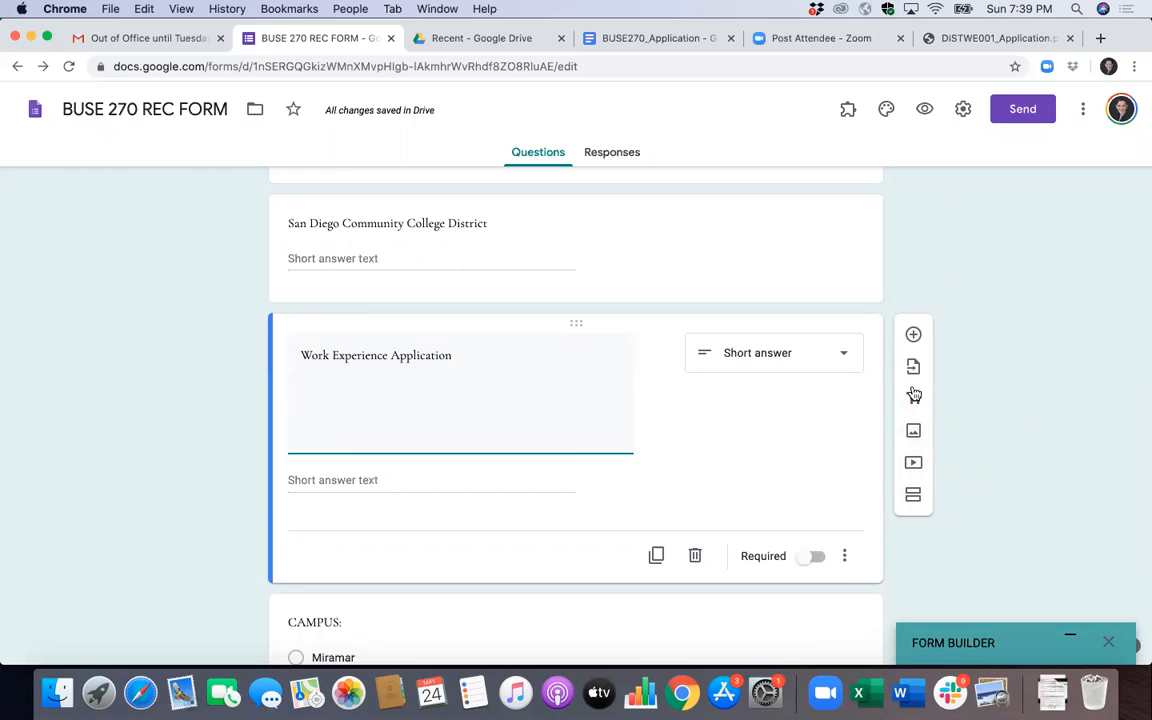
# - Move the text "Work Experience Application" from its short answer question into the new block's description
pyautogui.click(397, 340)
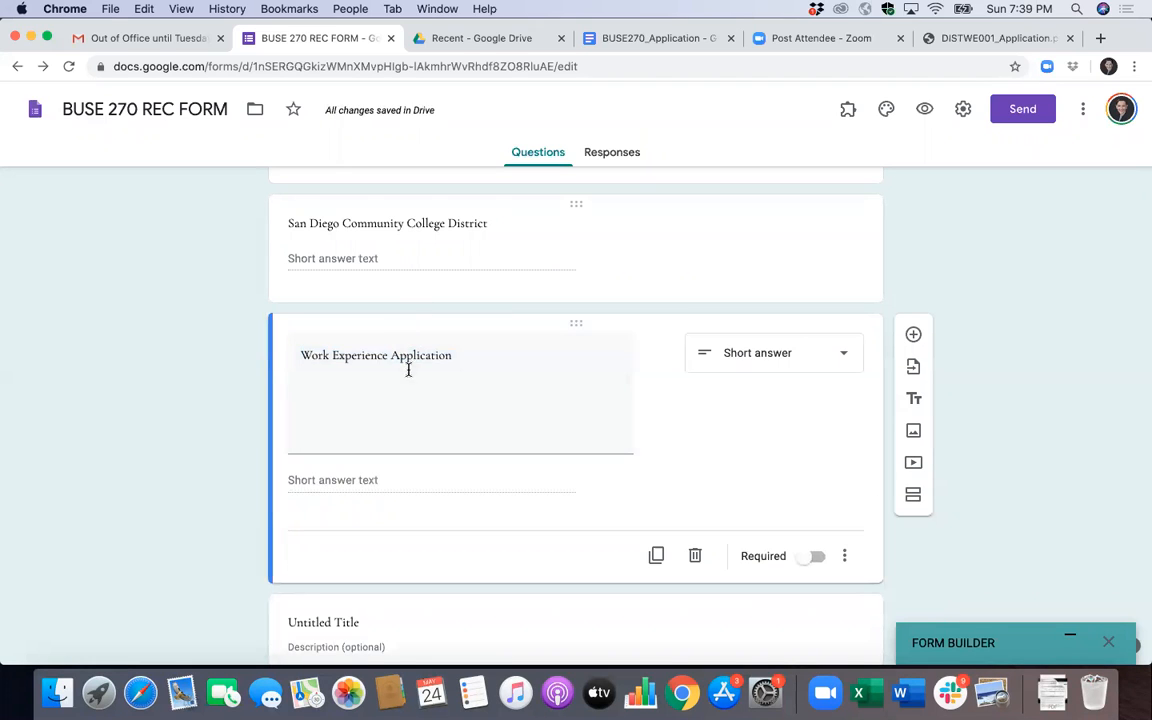
pyautogui.tripleClick(408, 355)
pyautogui.press('super+x')
pyautogui.click(410, 541)
pyautogui.click(391, 519)
pyautogui.press('super+v')
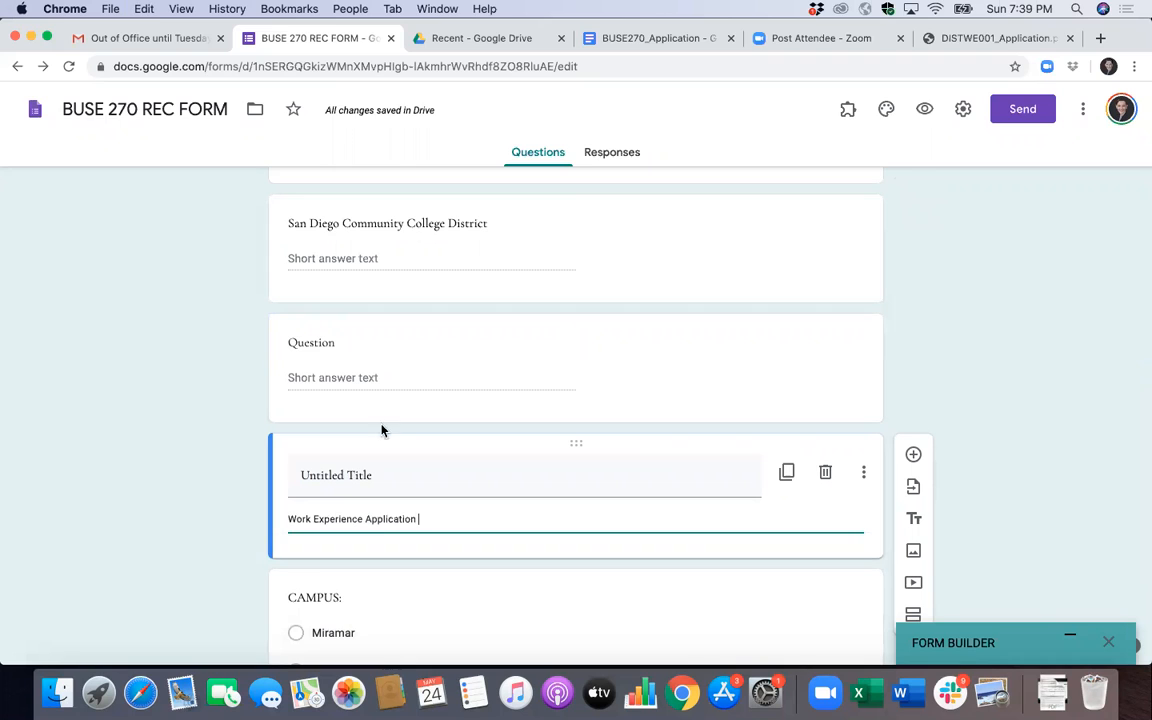
# - Move the text "San Diego Community College District" from its question into the block, replacing the placeholder title
pyautogui.click(386, 222)
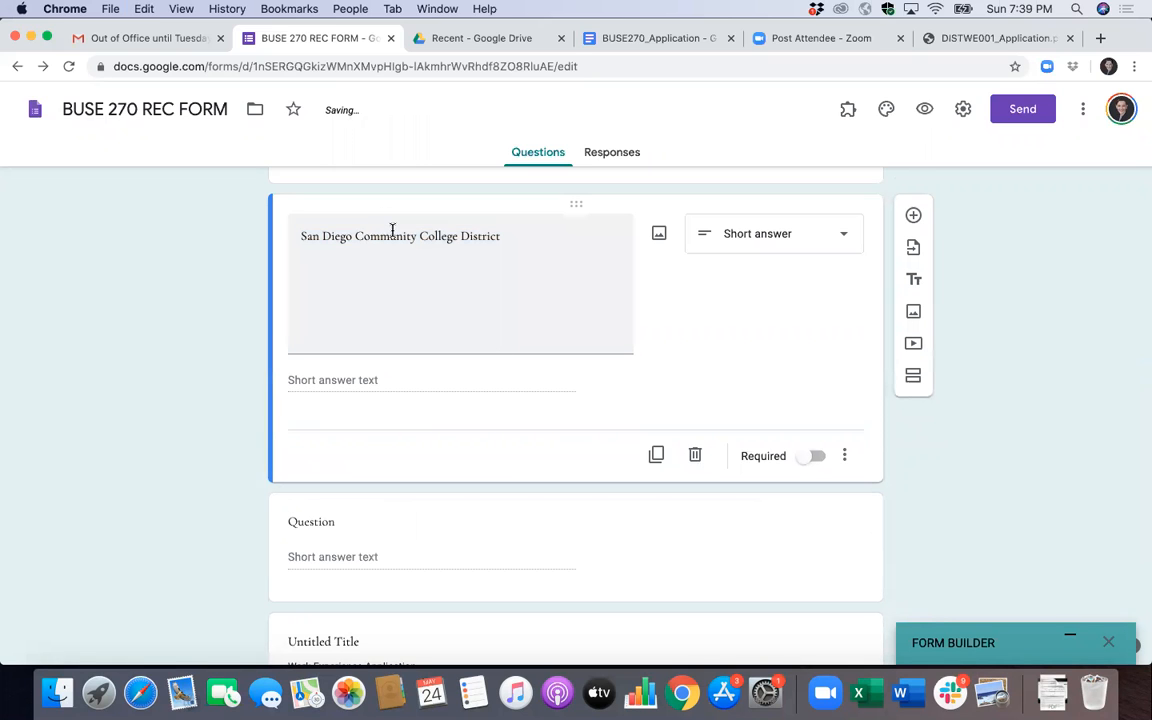
pyautogui.tripleClick(392, 231)
pyautogui.press('super+x')
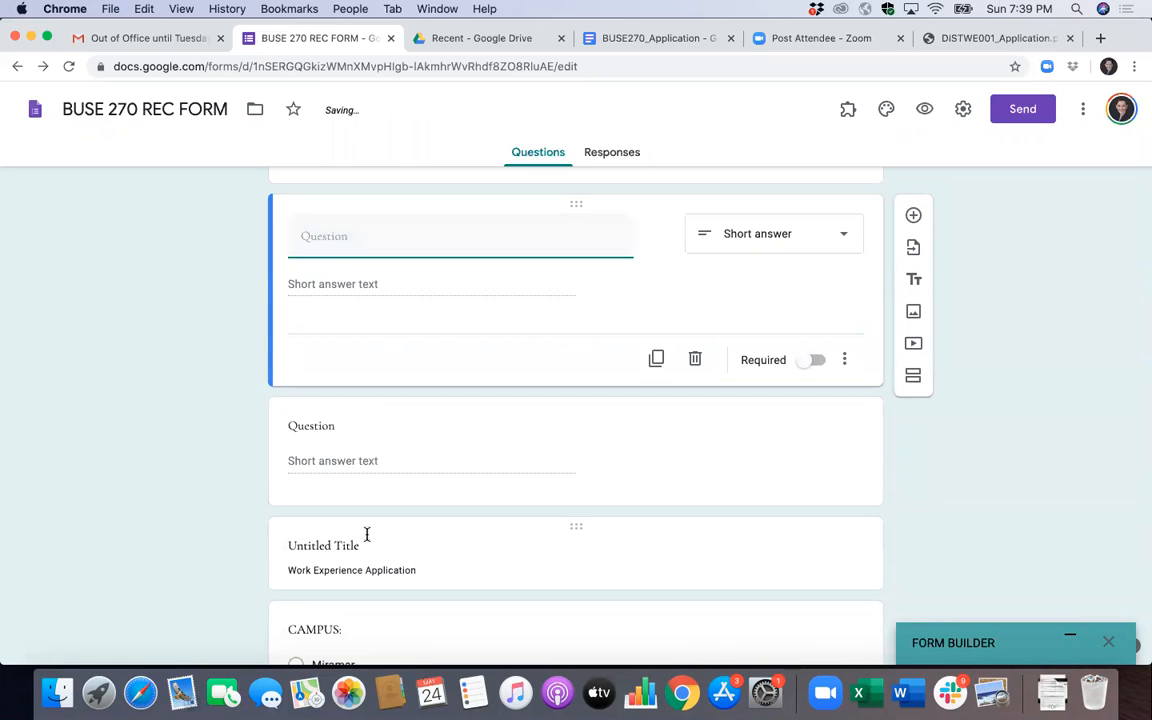
pyautogui.tripleClick(340, 546)
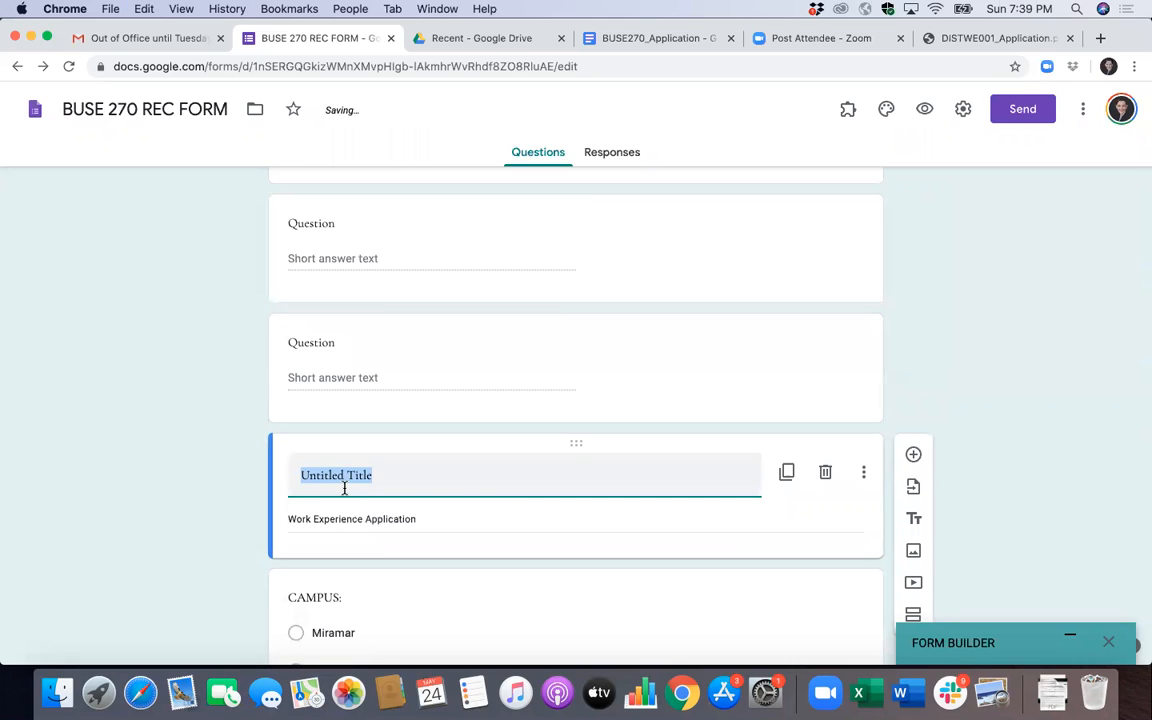
pyautogui.press('super+v')
# - Delete the two emptied short answer questions above the San Diego Community College District title block
pyautogui.click(599, 357)
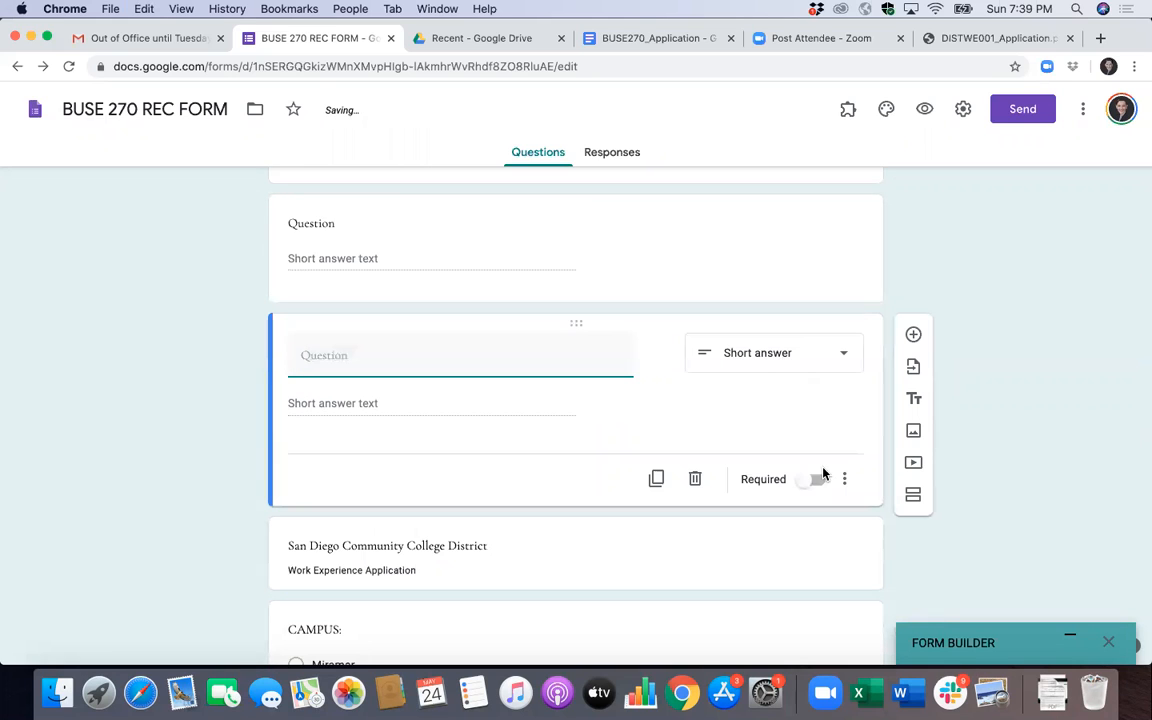
pyautogui.click(695, 478)
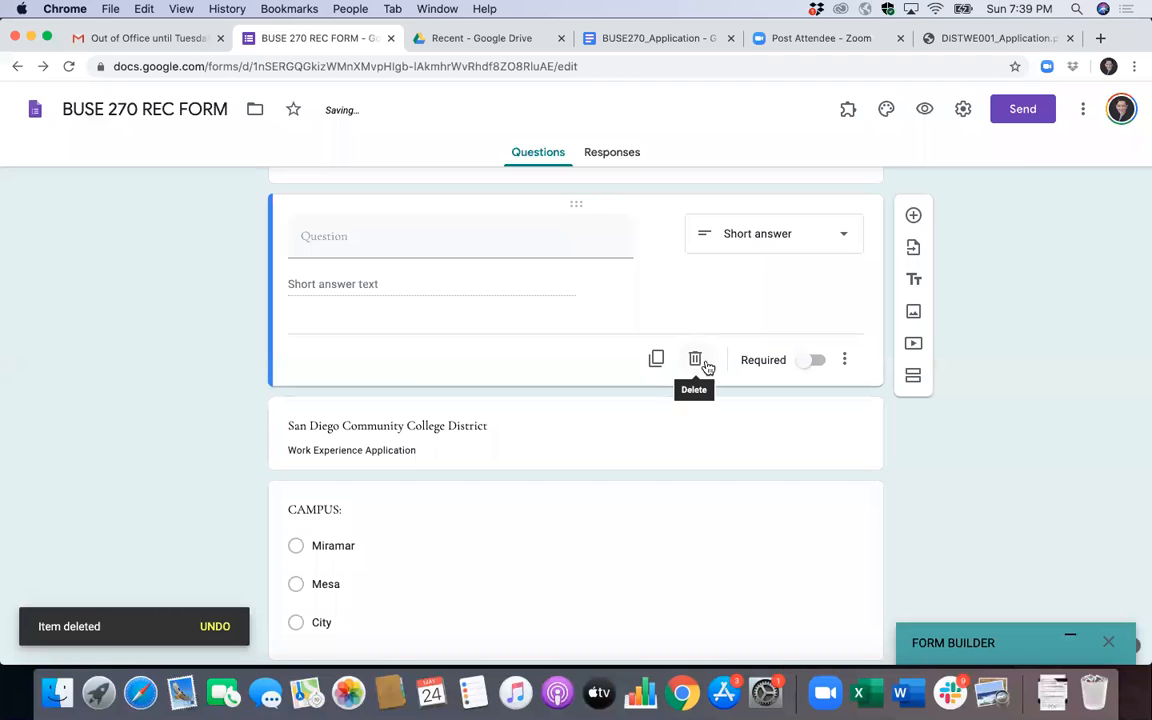
pyautogui.click(697, 360)
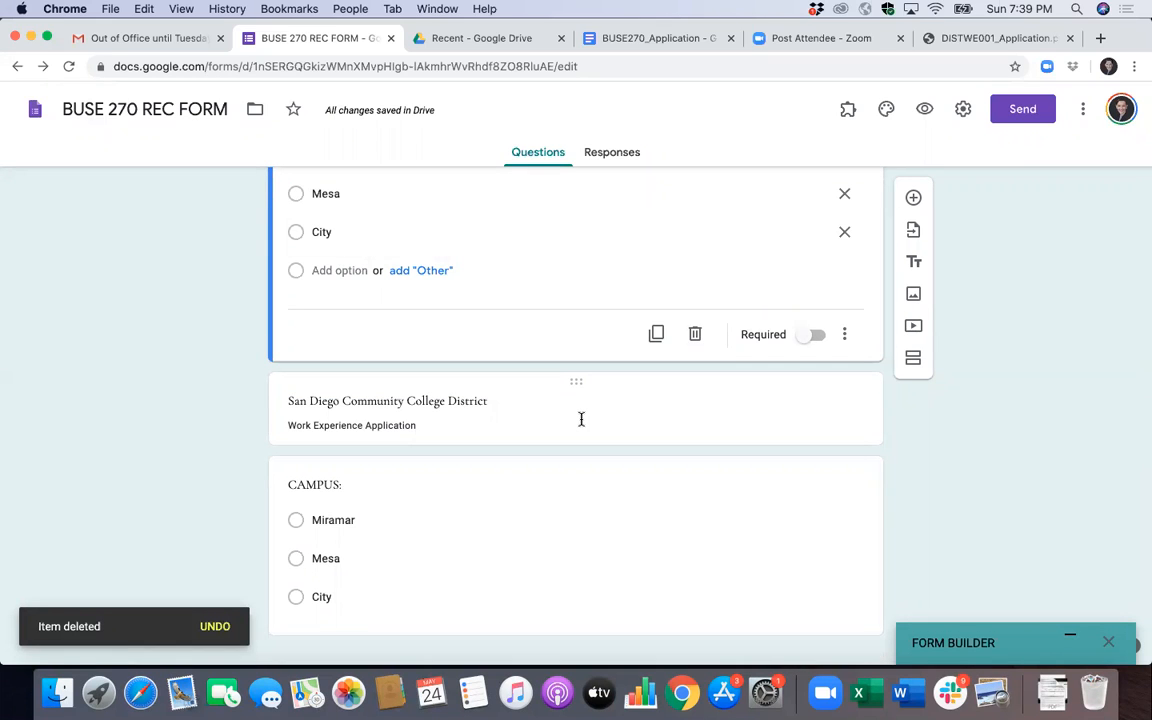
# - Review the items in the Learning Agreement section and open the last CAMPUS question to examine its editing options
pyautogui.scroll(3, 581, 419)
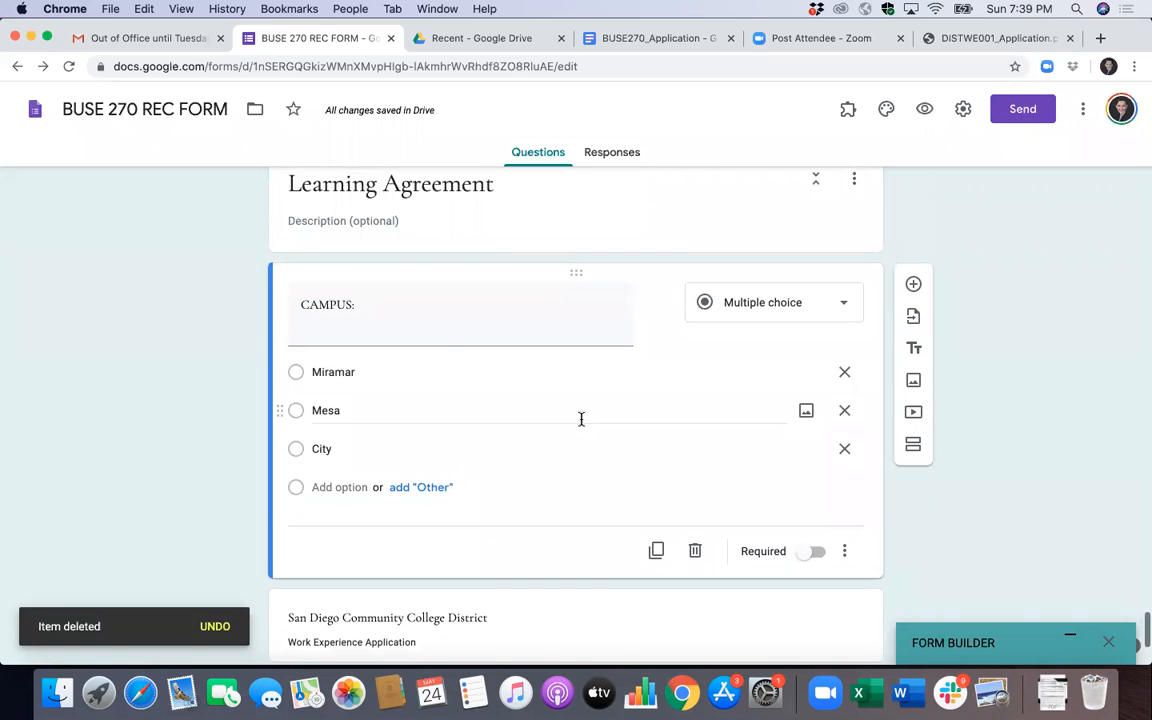
pyautogui.scroll(3, 581, 419)
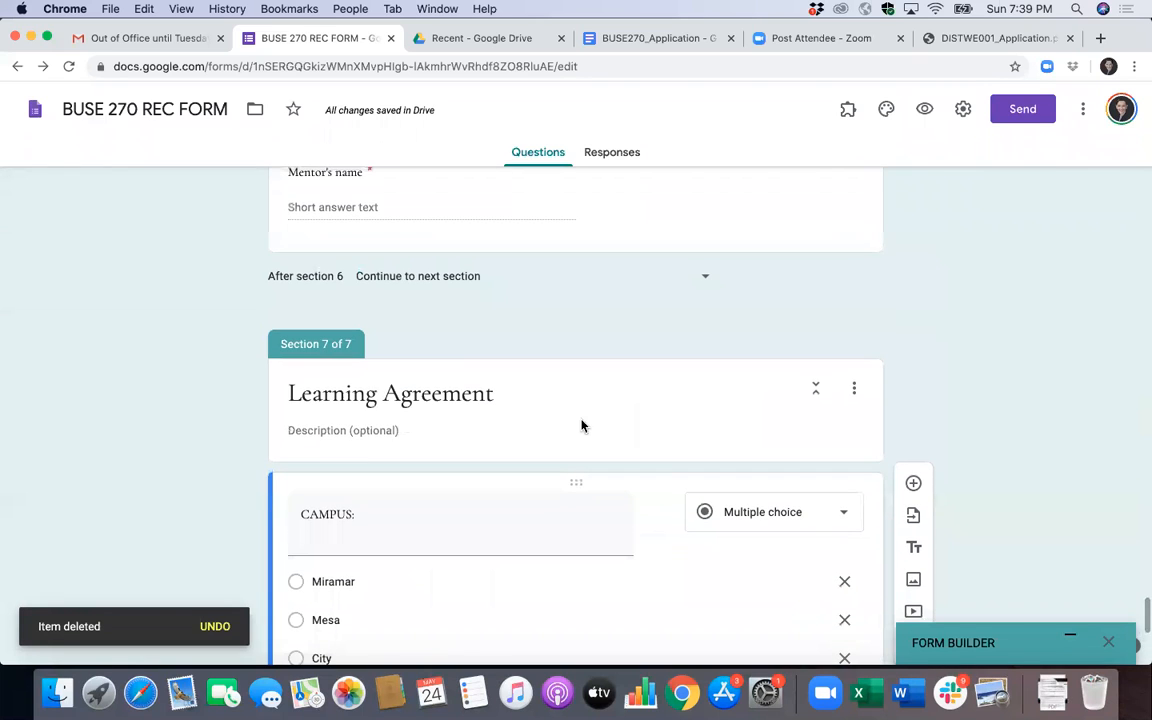
pyautogui.scroll(-6, 581, 425)
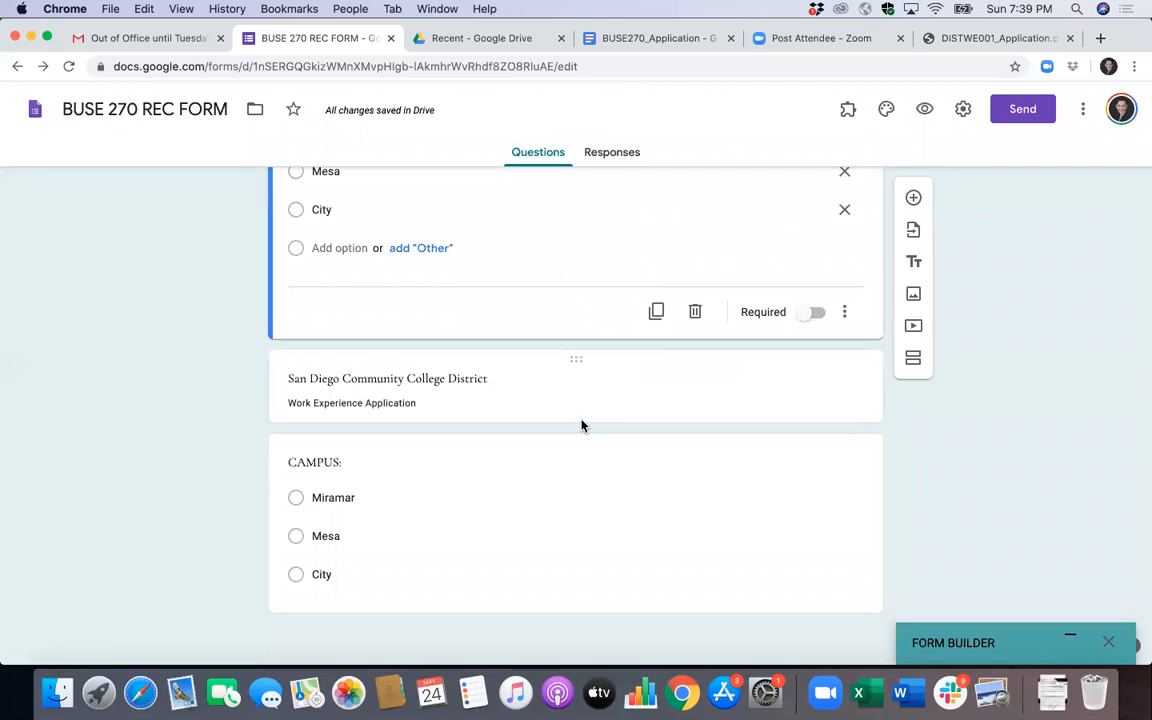
pyautogui.scroll(10, 543, 473)
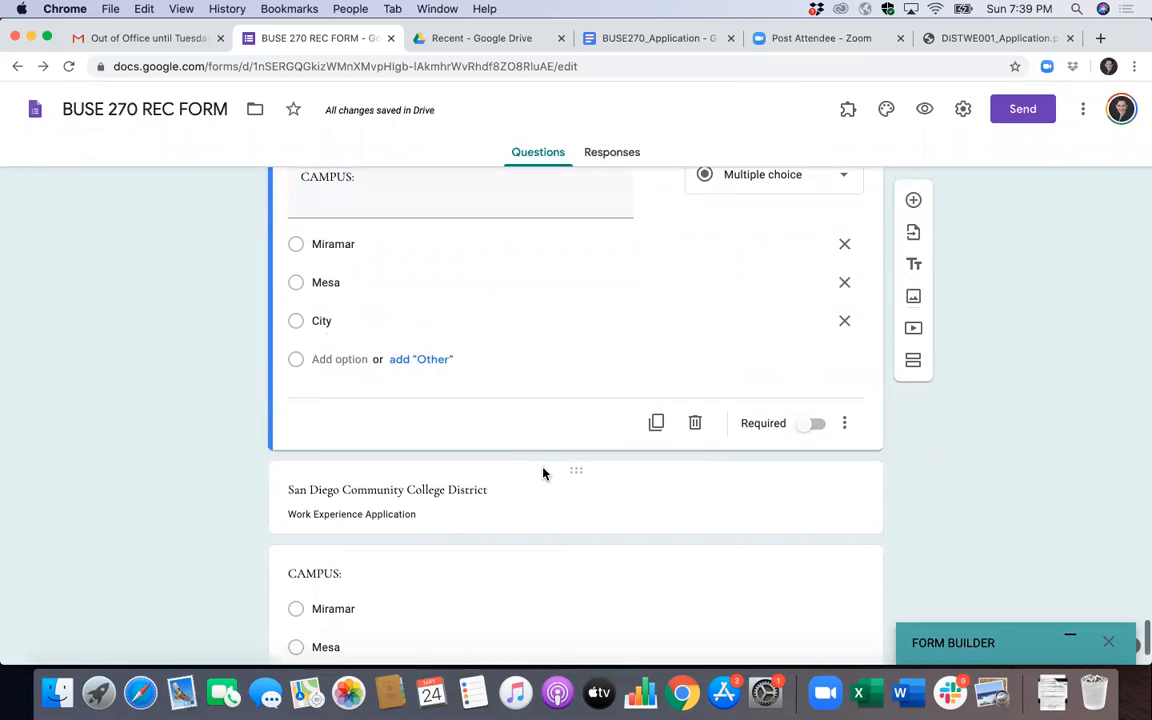
pyautogui.scroll(-10, 543, 473)
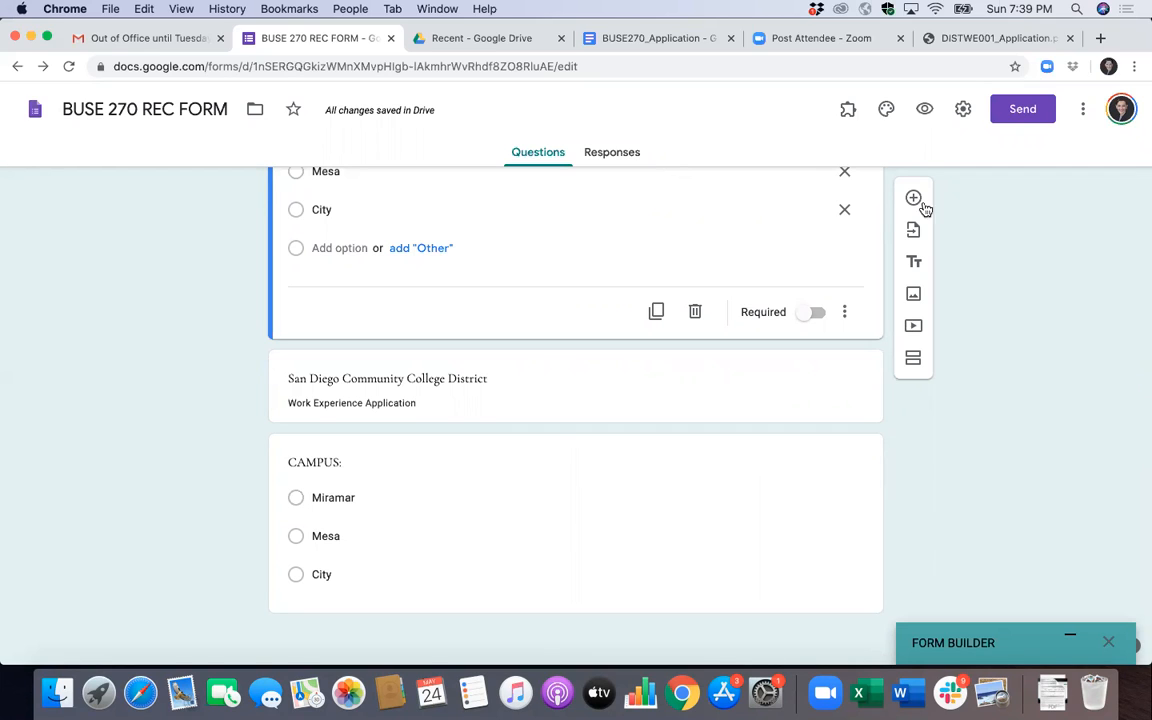
pyautogui.click(730, 600)
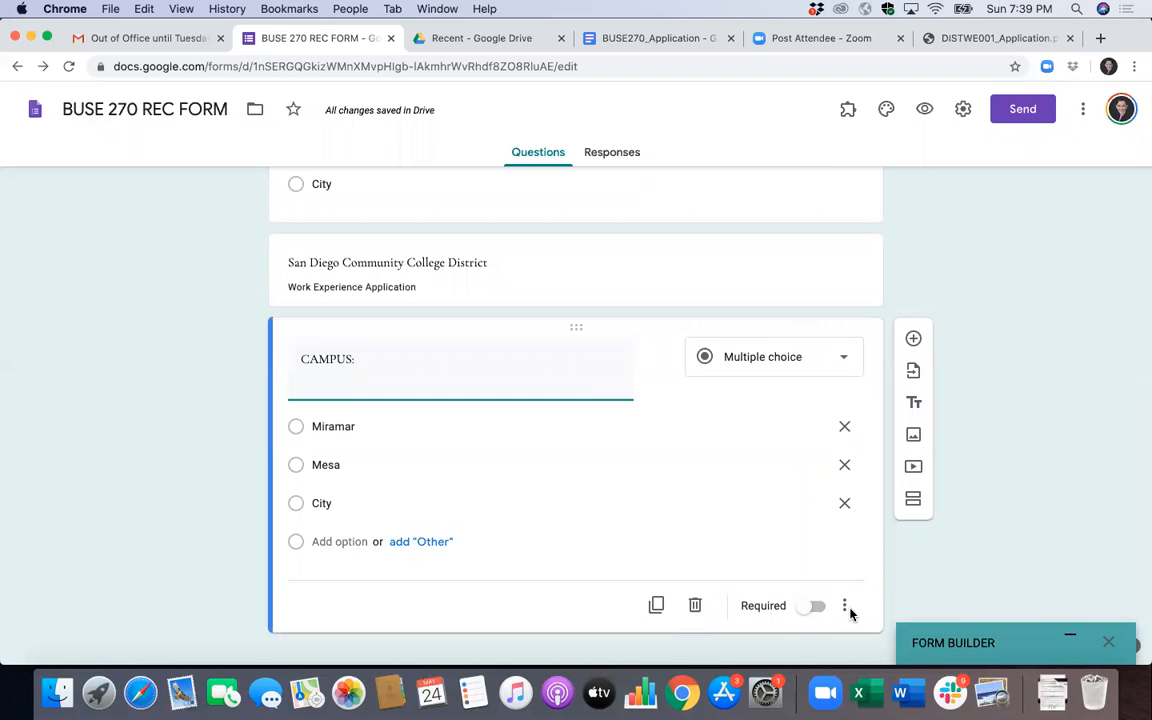